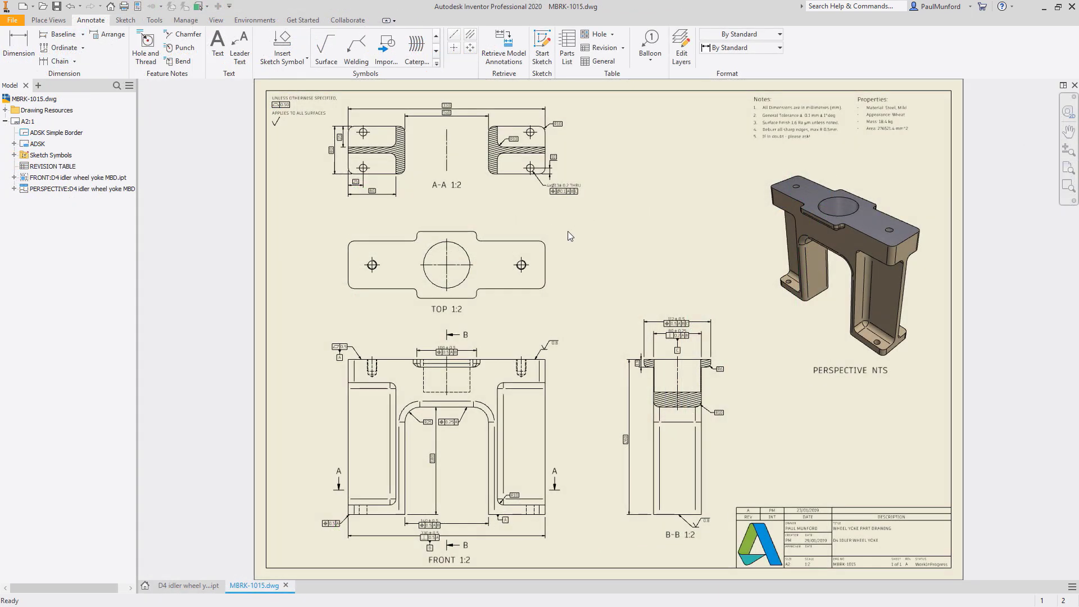
- Start retrieving model annotations for the TOP 1:2 view in the MBRK-1015 drawing
right_click(554, 232)
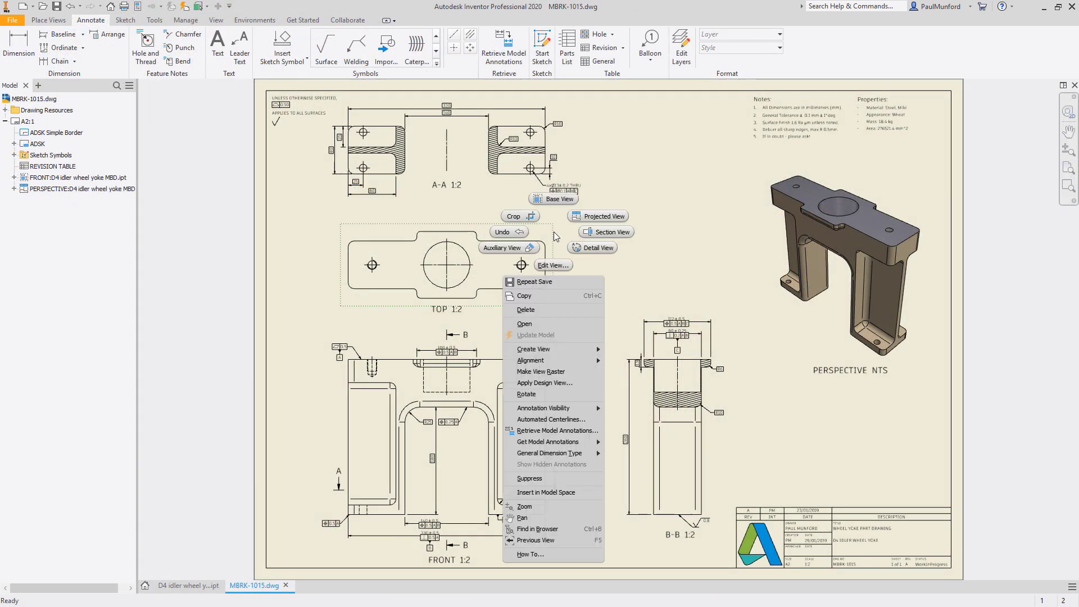
click(566, 428)
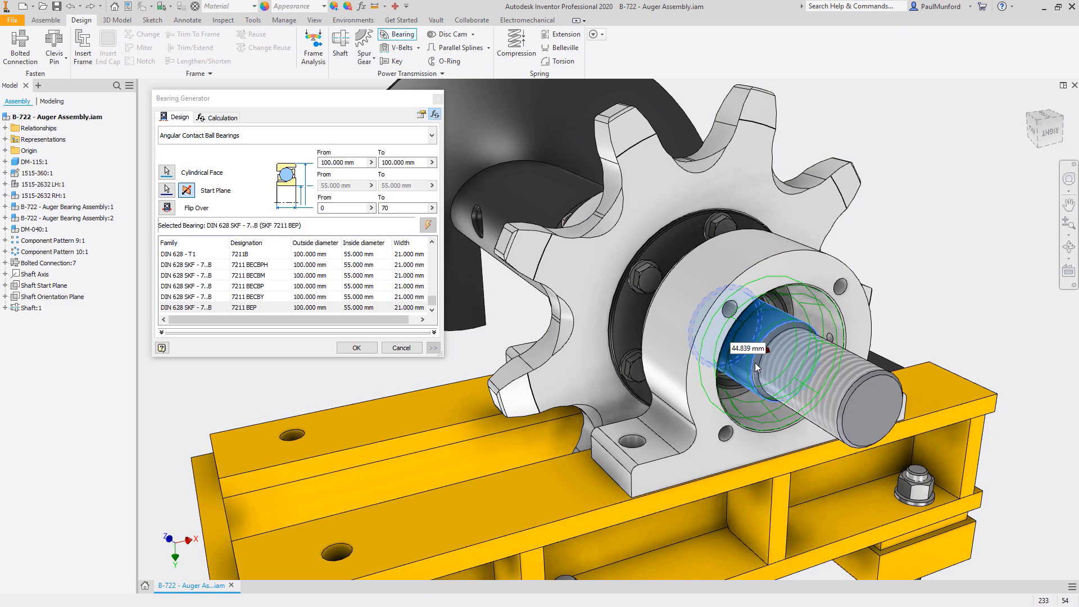
- Generate the selected SKF 7211 BEP angular contact ball bearing, 100 mm outside and 55 mm inside diameter, on the shaft
click(356, 347)
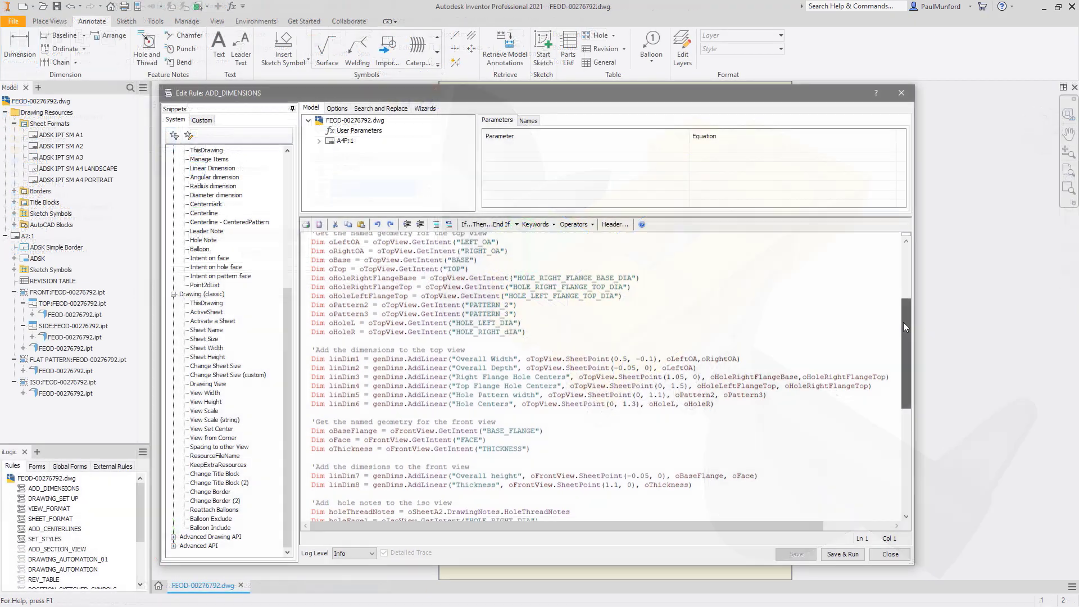
drag(904, 326, 902, 374)
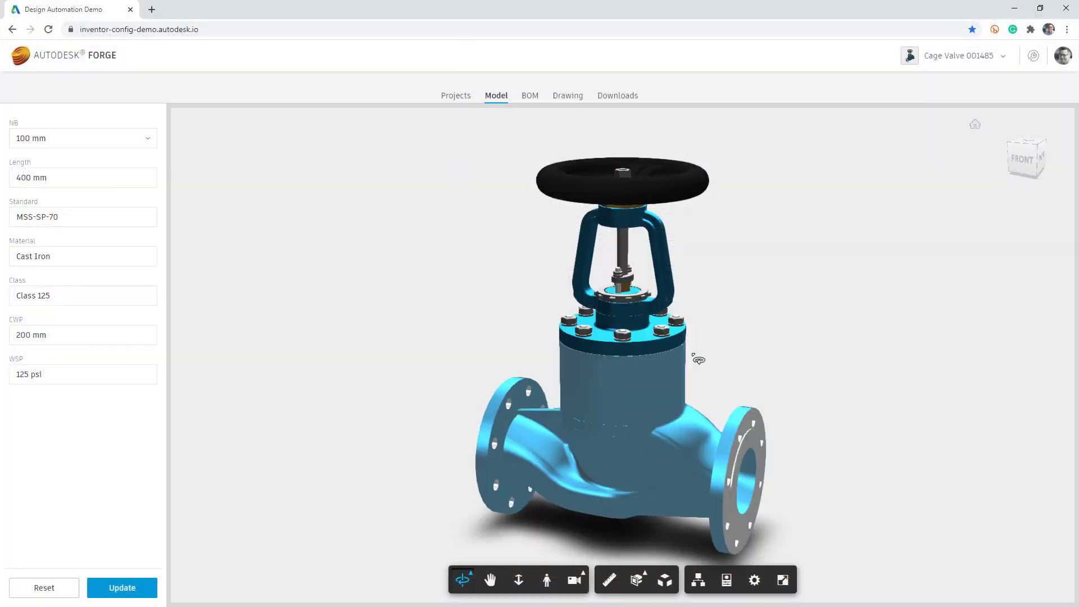
drag(698, 359, 711, 352)
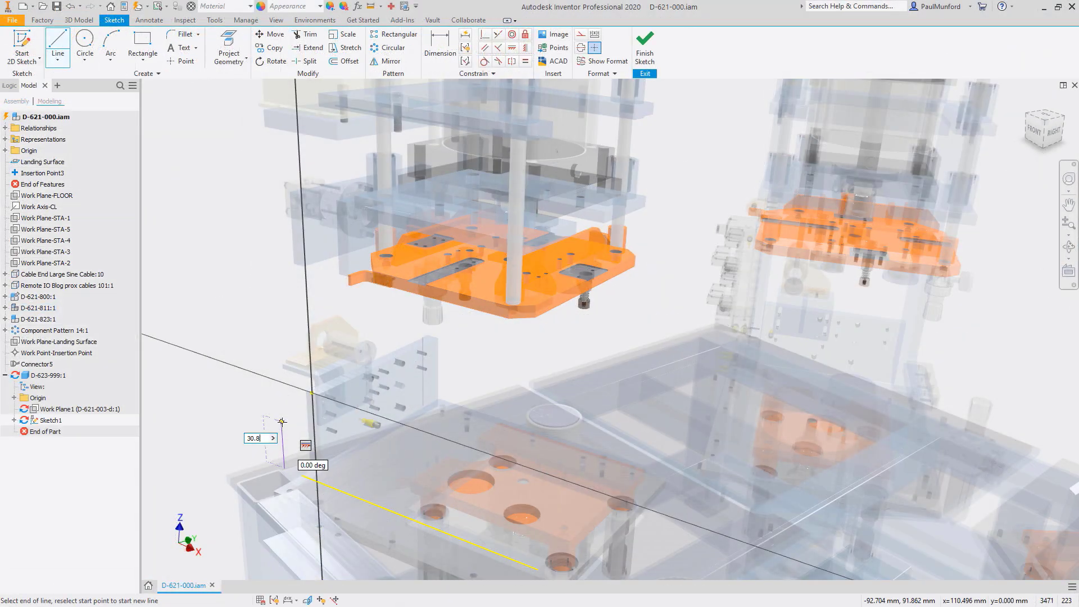
- Sketch a chain of perpendicular C-frame profile lines measuring 30.875, 20, 6.5, 10, 18.625 and 13 in
click(258, 88)
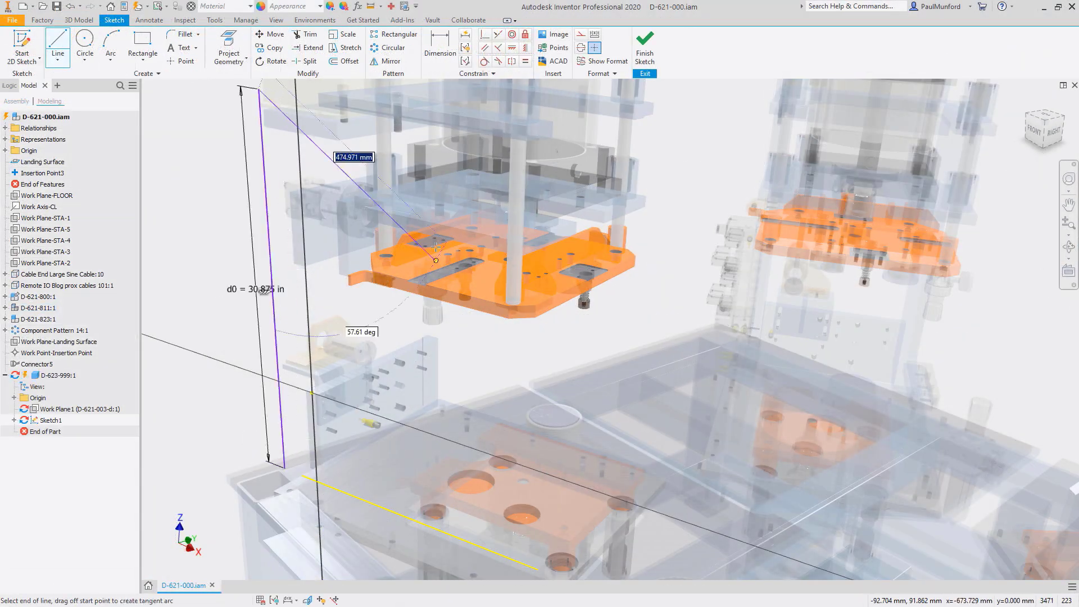
text(20)
key(Return)
text(6.5)
key(Return)
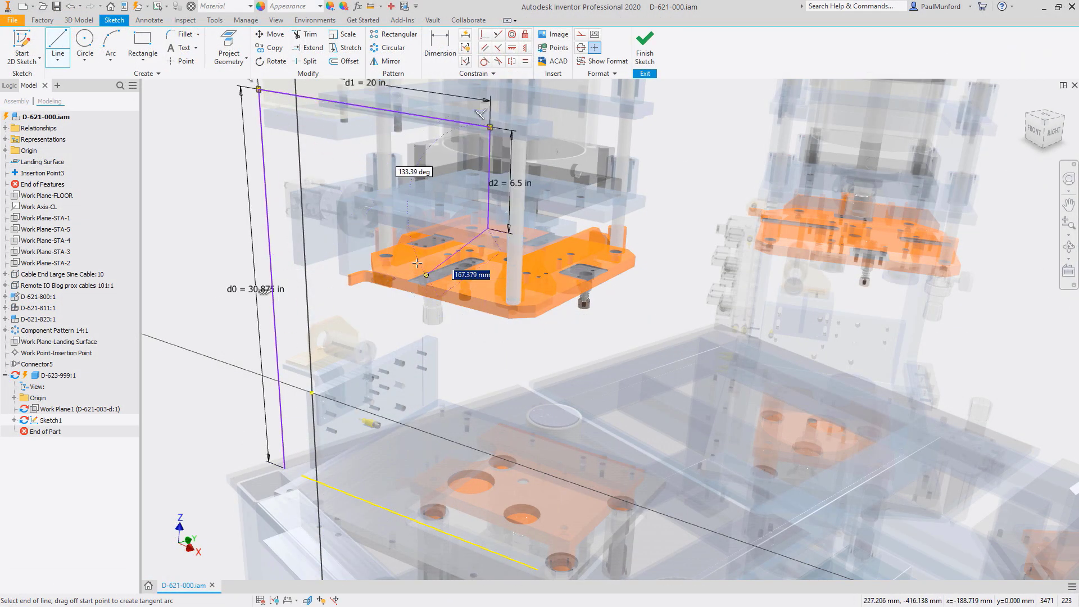
text(10)
key(Return)
text(1)
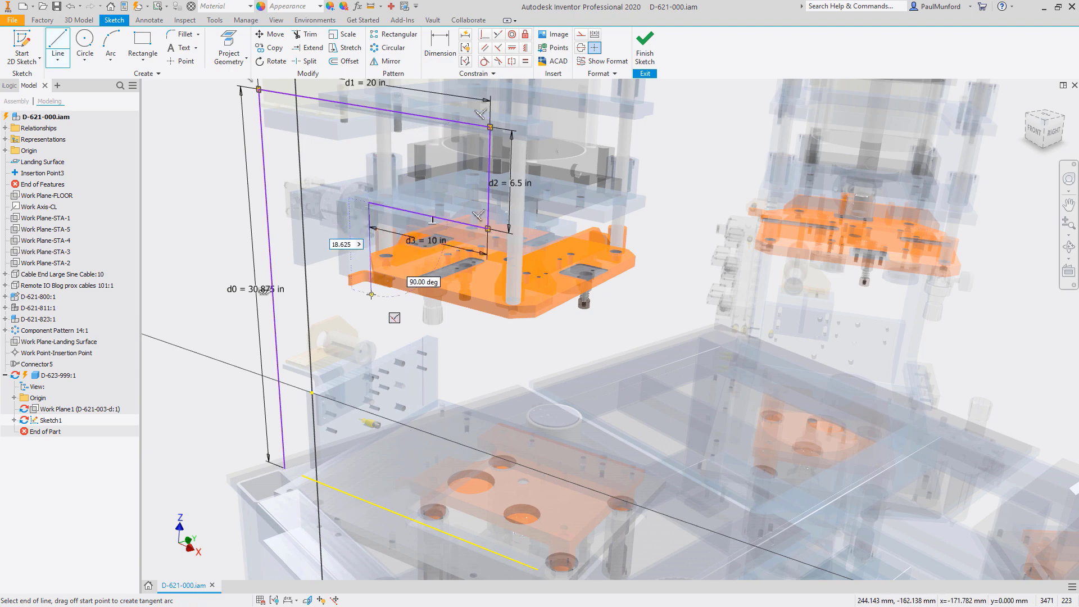
text(8.625)
key(Return)
text(13 in)
key(Return)
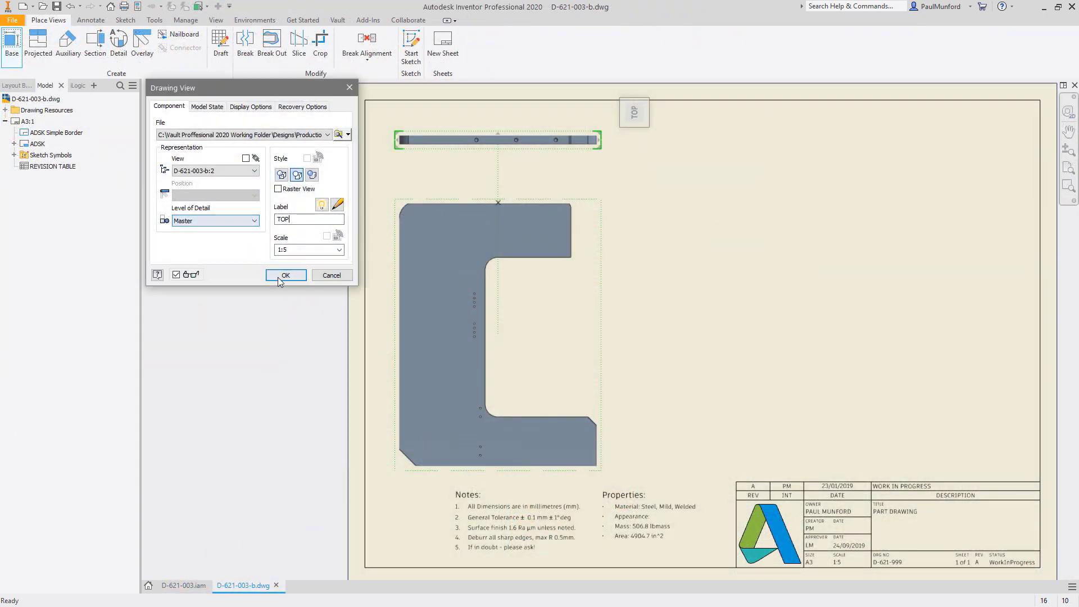
- Finish placing the 1:5 TOP and FRONT views of the C-frame and add automated centerlines to the holes in both
click(280, 276)
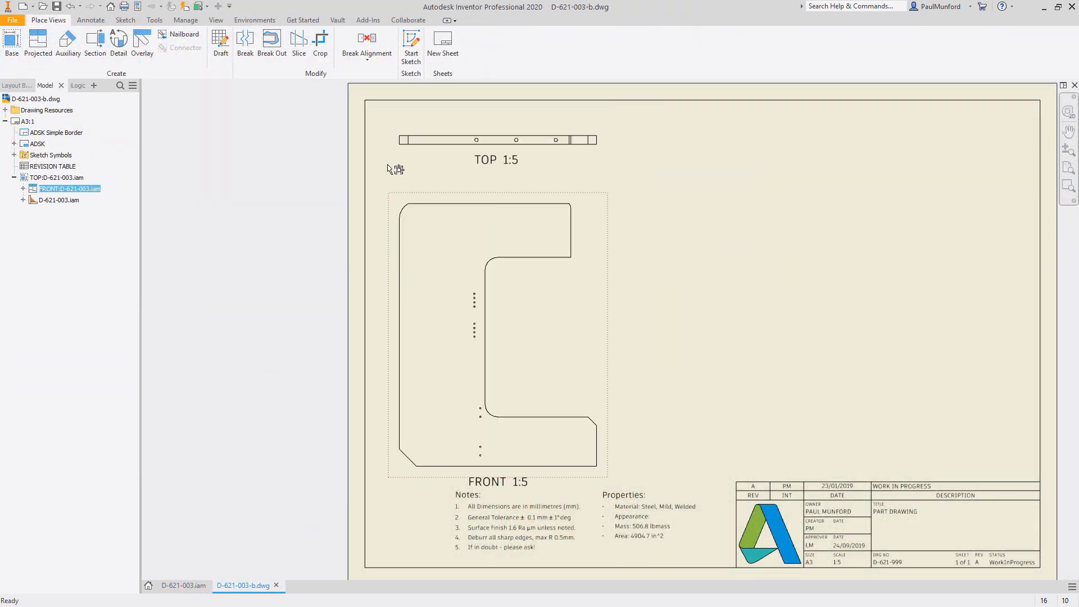
right_click(390, 175)
click(383, 247)
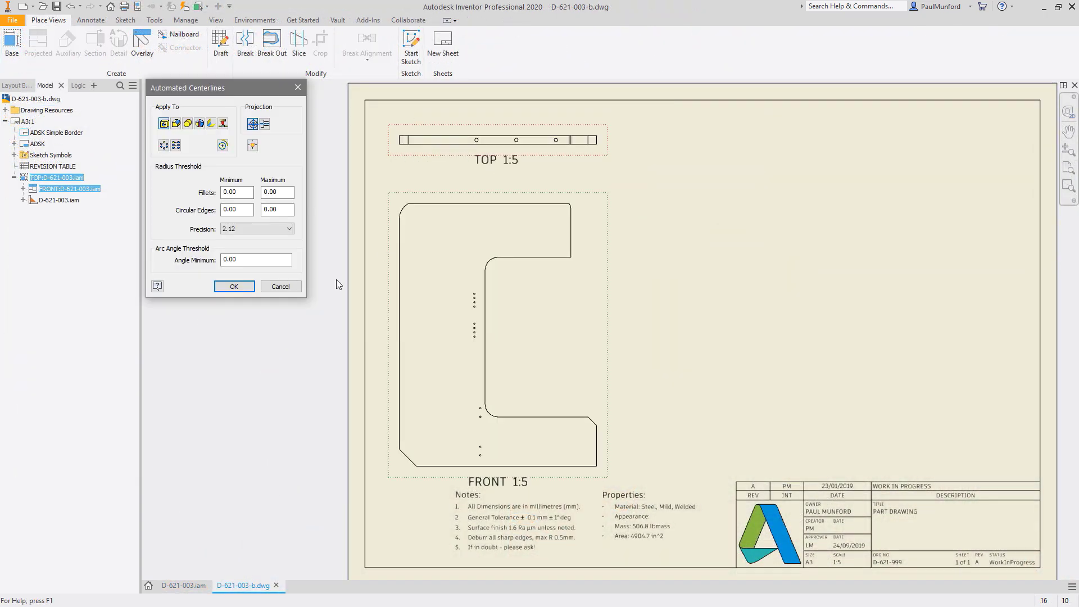
click(241, 287)
- Add a hole table for the FRONT view with its origin at the plate's lower right corner, placed in the sheet's upper right area
click(97, 21)
click(610, 35)
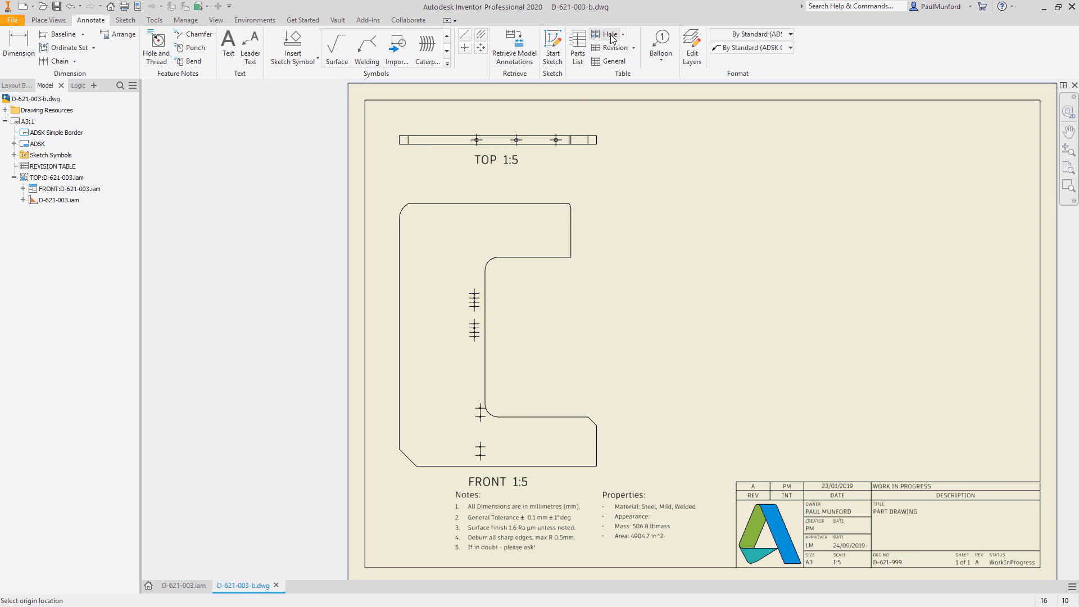
click(590, 462)
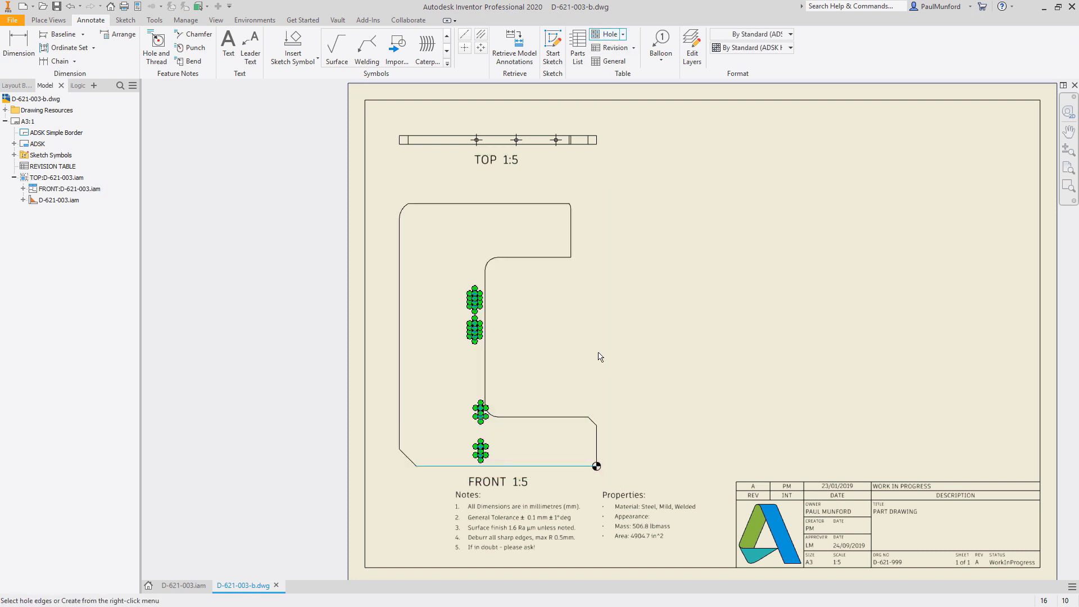
click(689, 132)
- Add a vertical ordinate dimension set beside the FRONT view for the plate's edges, with zero at its bottom edge
key(o)
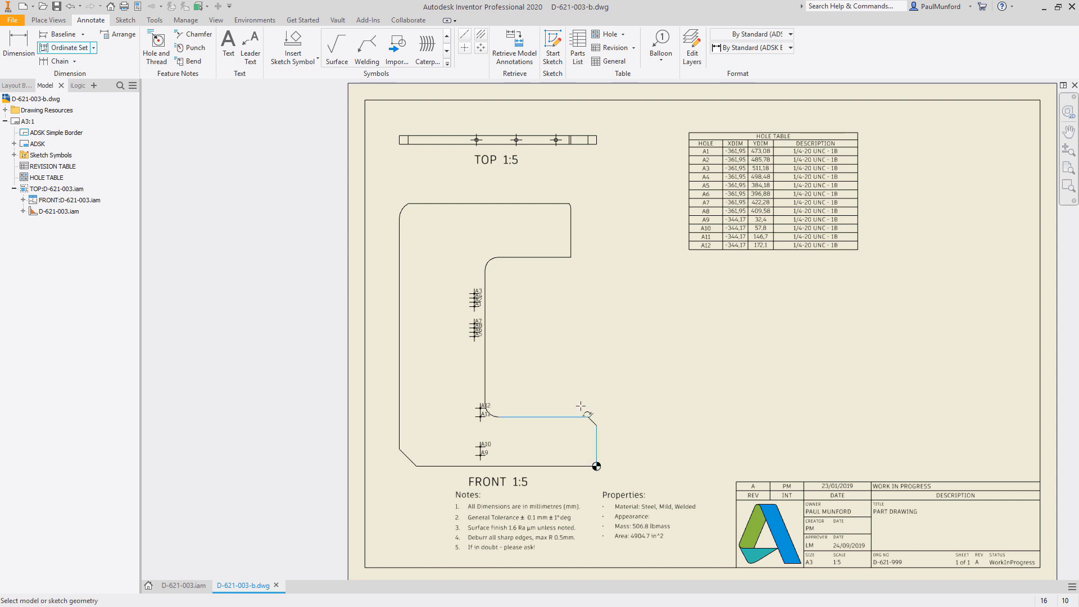
click(562, 205)
right_click(566, 317)
click(587, 324)
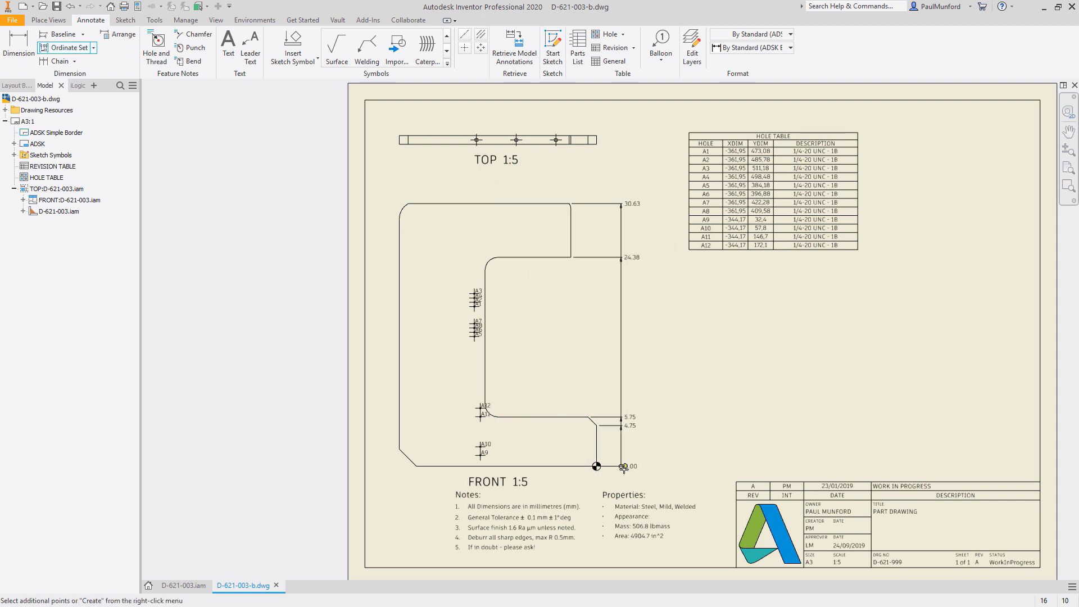
right_click(646, 407)
click(595, 402)
right_click(647, 406)
click(674, 441)
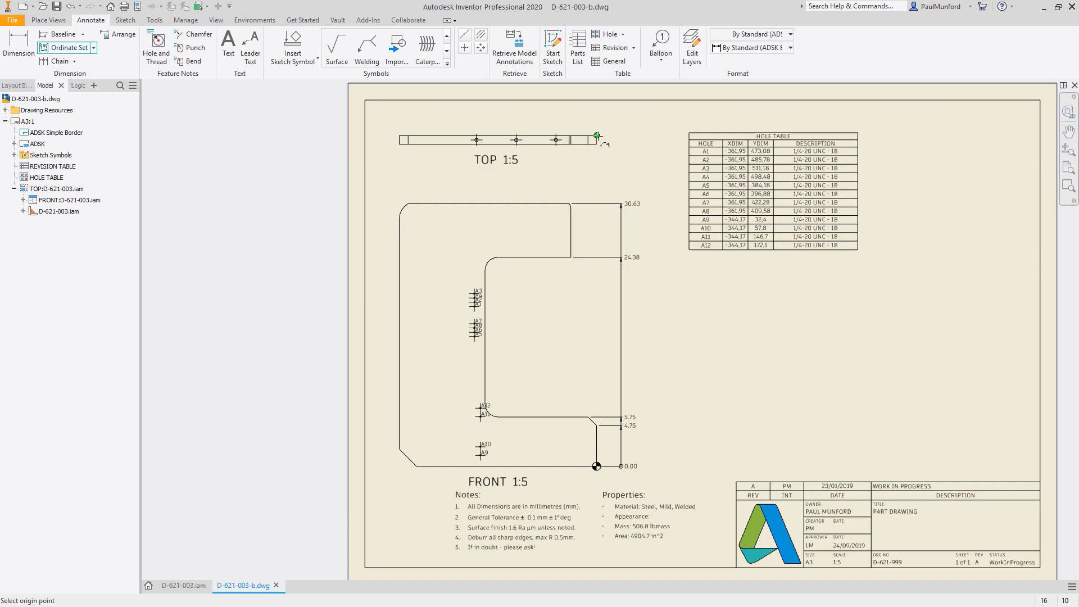
- Select the TOP view's holes for a second ordinate dimension set and leave the command
right_click(395, 139)
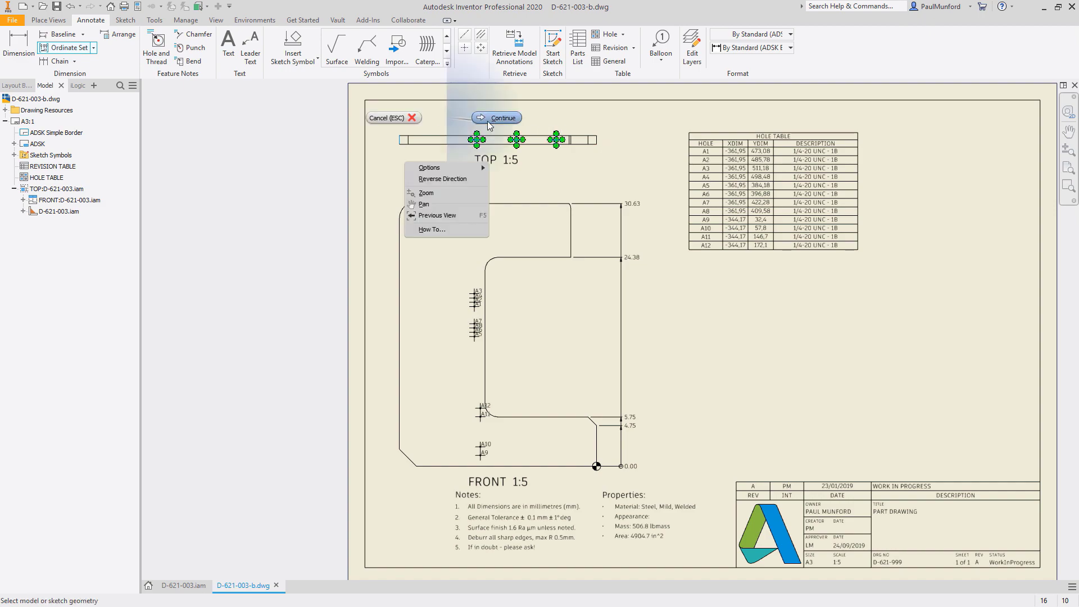
key(Escape)
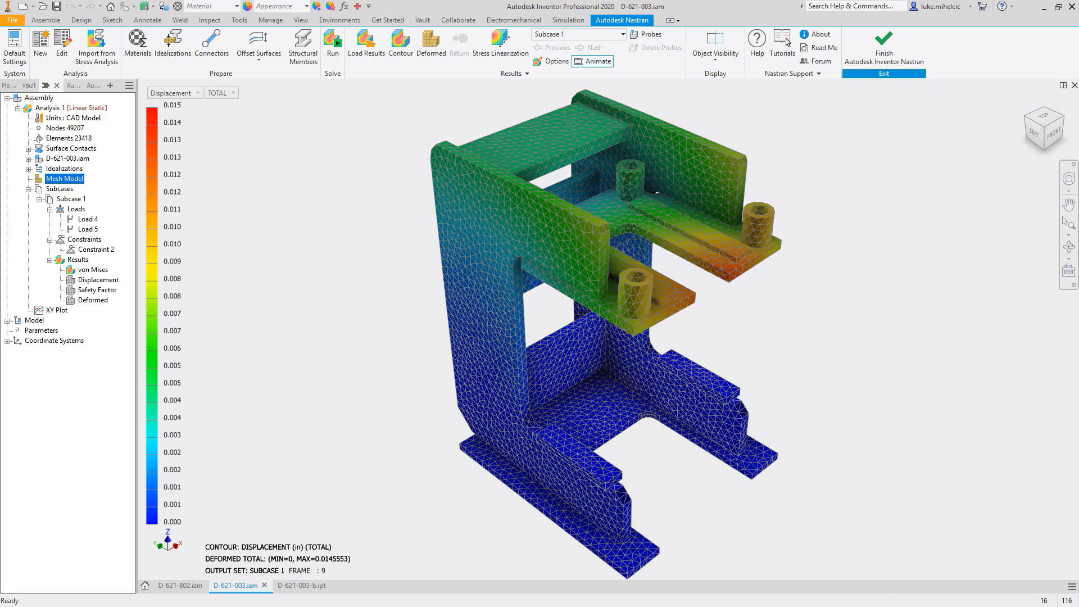
- Set the Stackup1 objective to a symmetric tolerance of 0.1 in and open its analysis type options
click(912, 419)
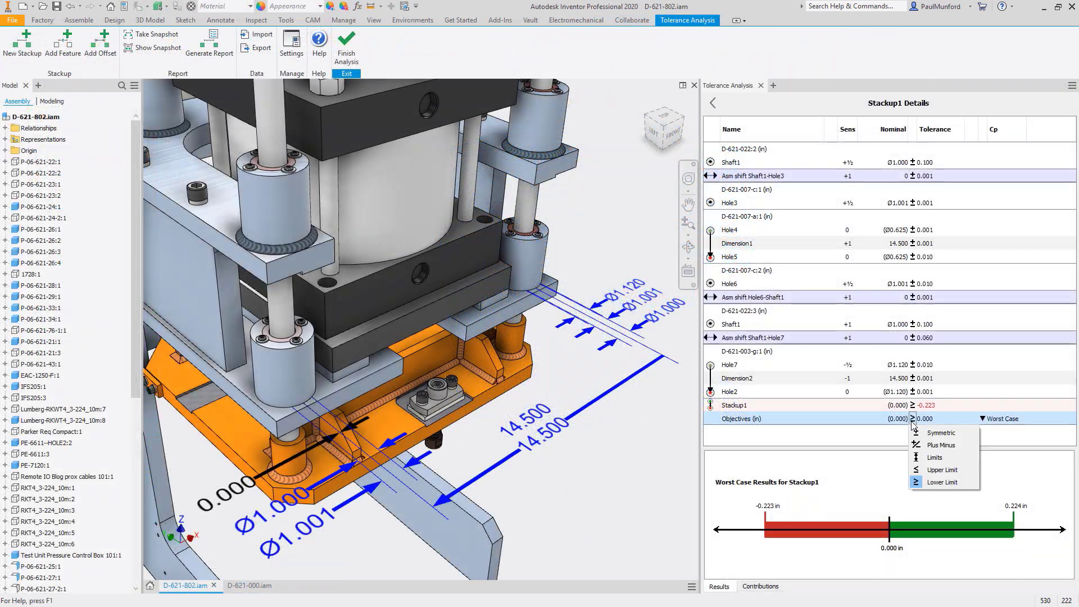
click(917, 436)
text(0.1)
key(Return)
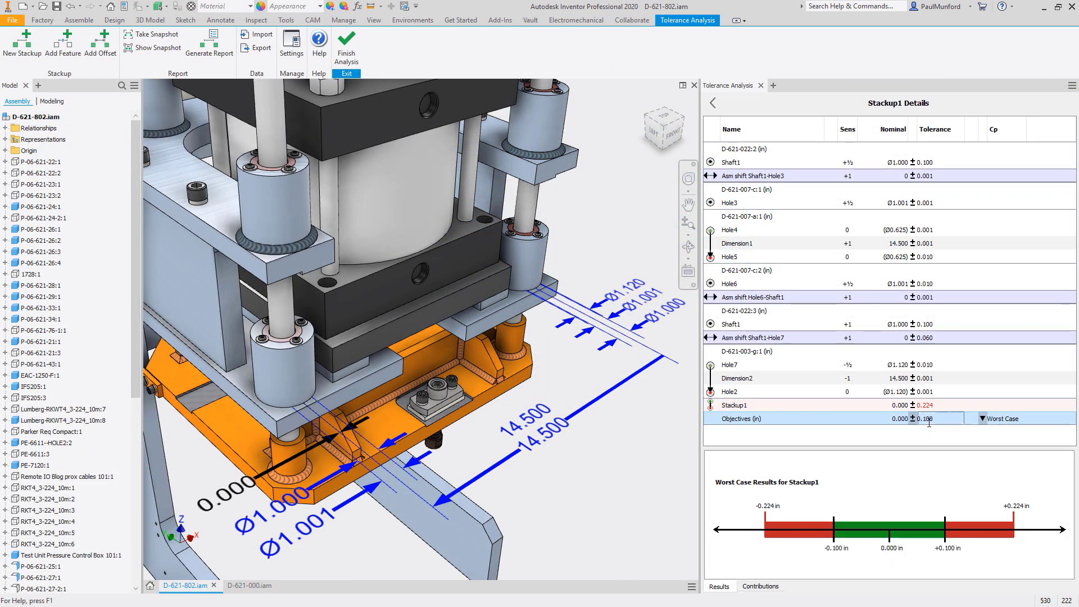
click(983, 419)
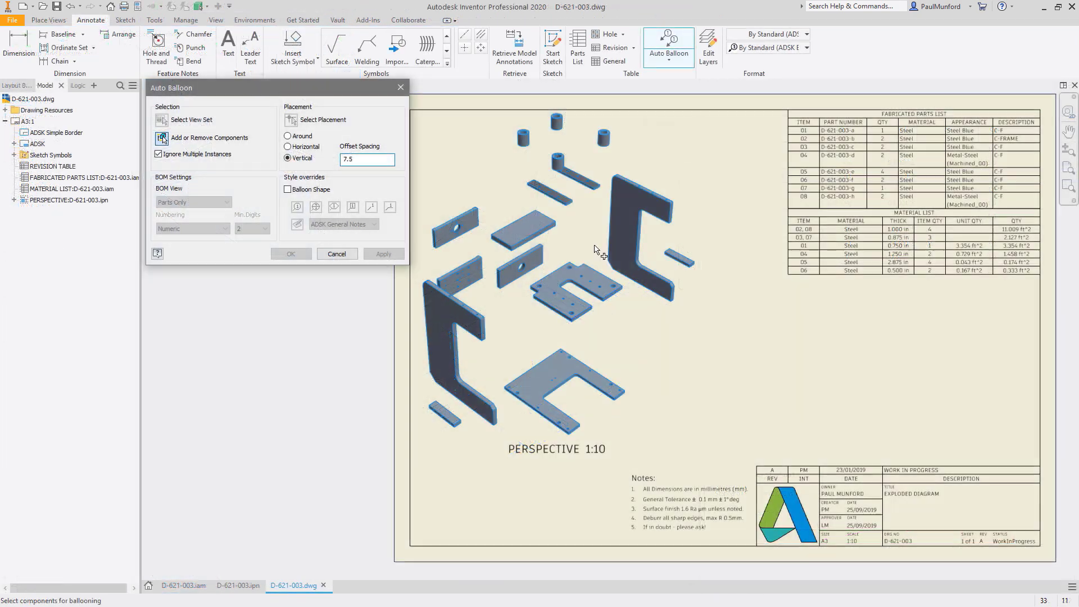
- Auto-balloon the exploded view's components in a vertical column between the view and the parts list
right_click(638, 241)
click(620, 291)
click(750, 192)
right_click(753, 193)
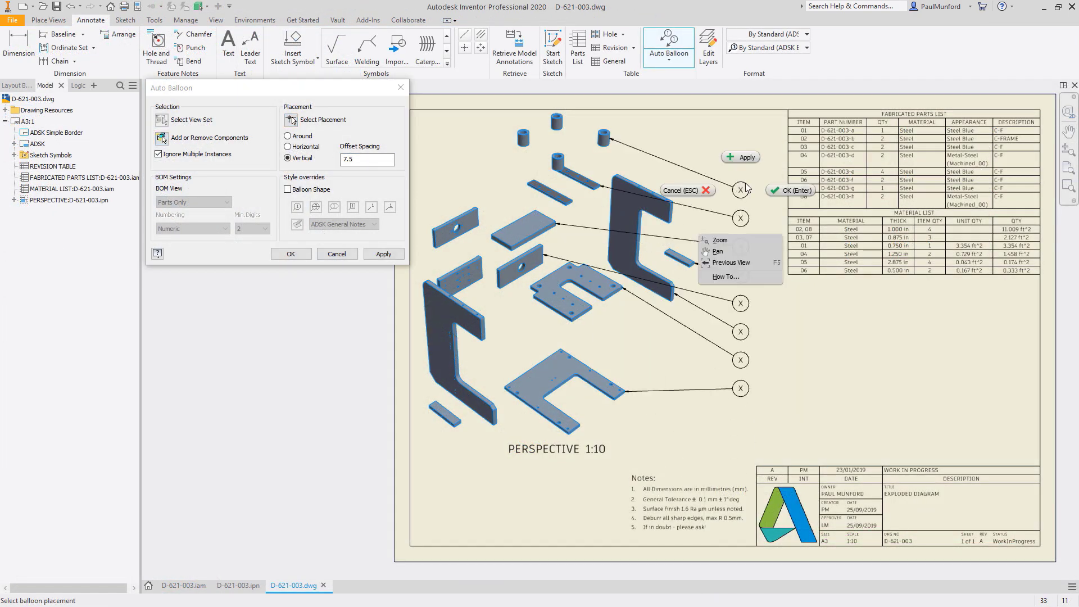
click(774, 193)
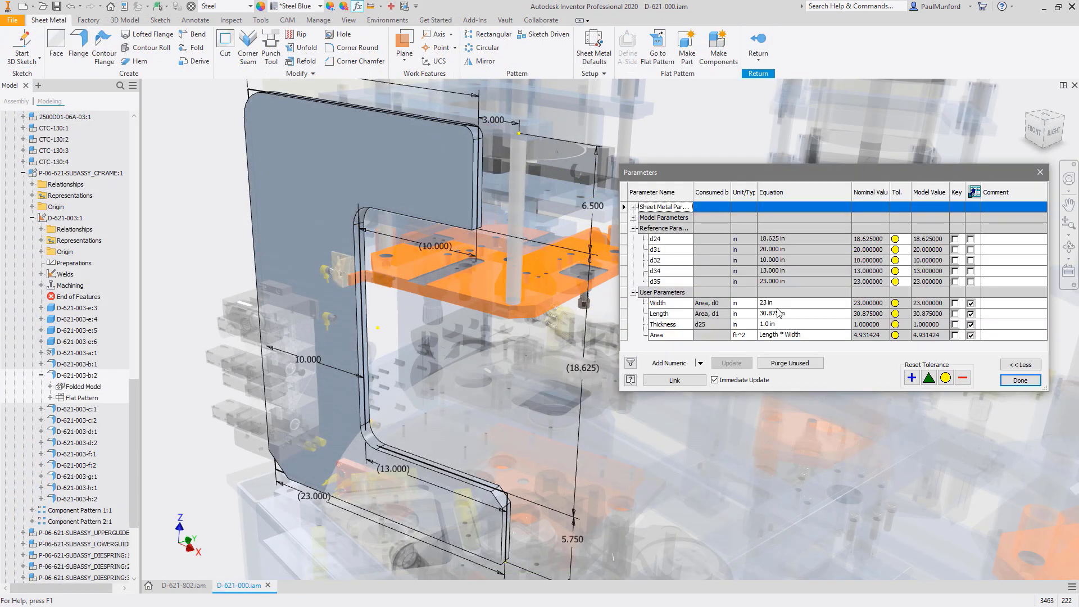
- Open the Length user parameter's equation for the C-frame plate for editing
click(779, 313)
key(Return)
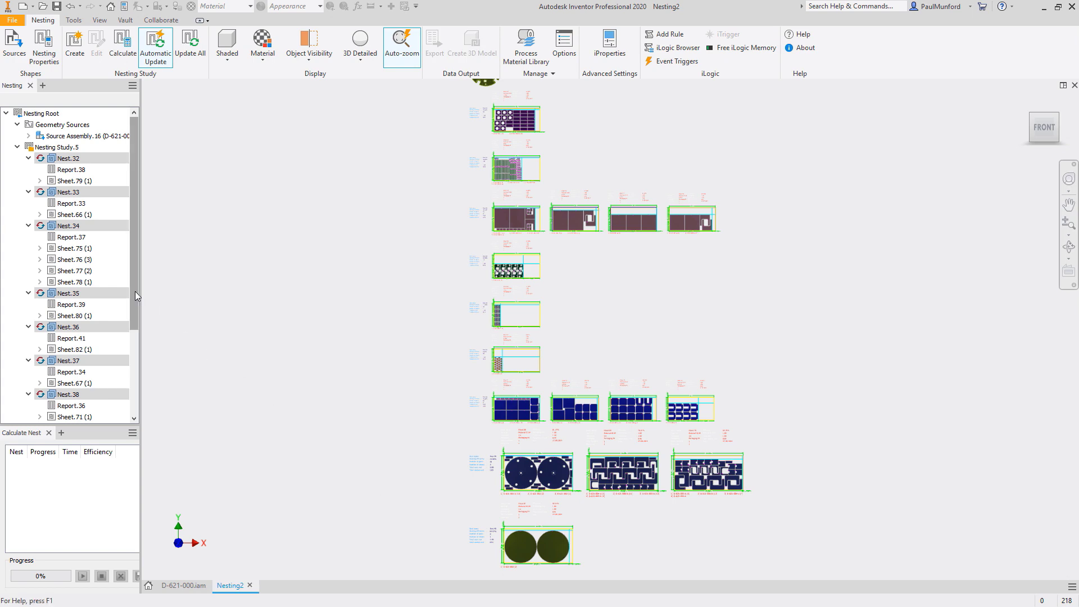
drag(134, 291, 134, 370)
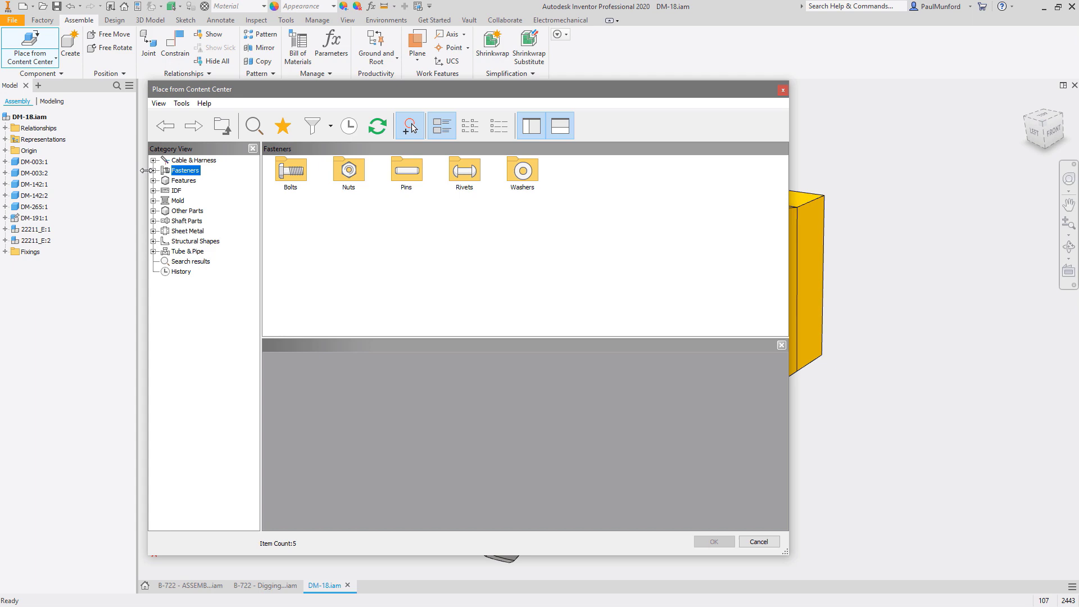
- Browse the Content Center to countersunk bolts and filter the fasteners to the ISO standard
click(153, 171)
click(163, 181)
click(210, 191)
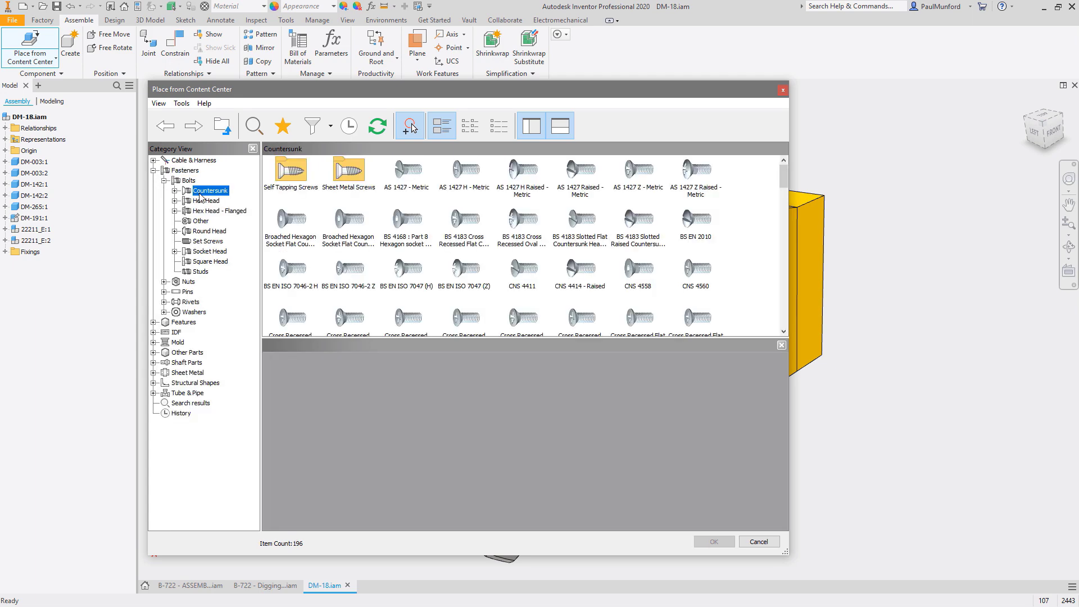
click(331, 128)
click(320, 198)
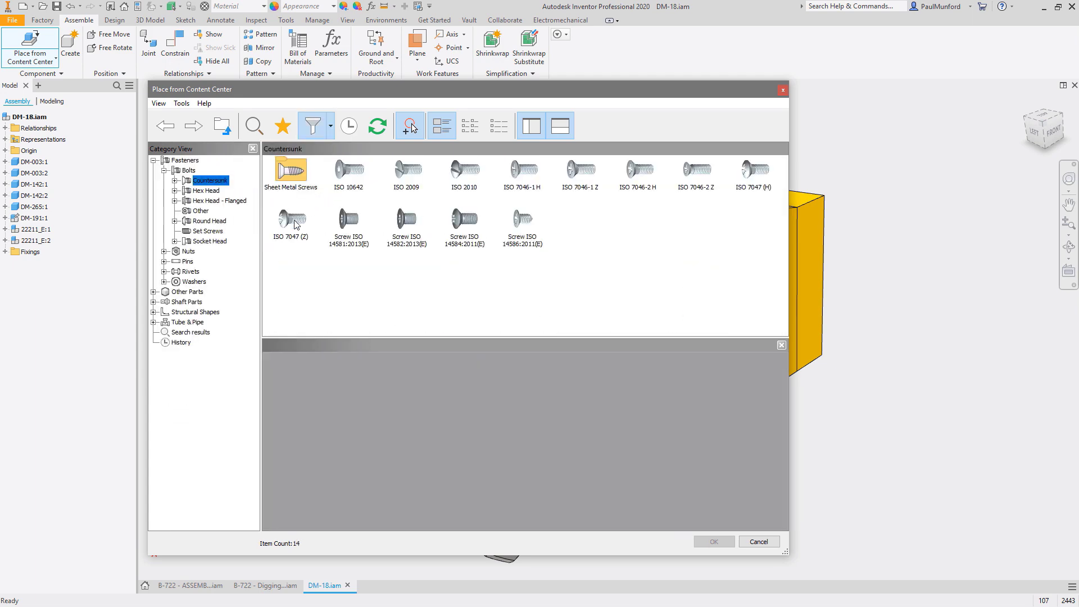
- Place ISO 7047 (Z) M10x12 countersunk bolts in the four holes of the yellow cover
click(290, 220)
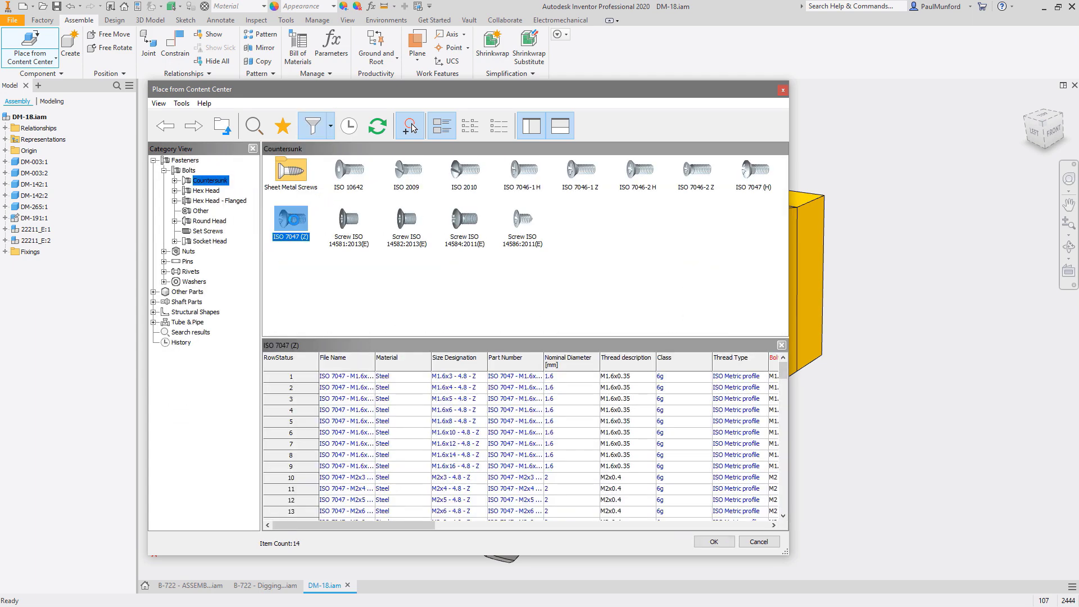
click(712, 541)
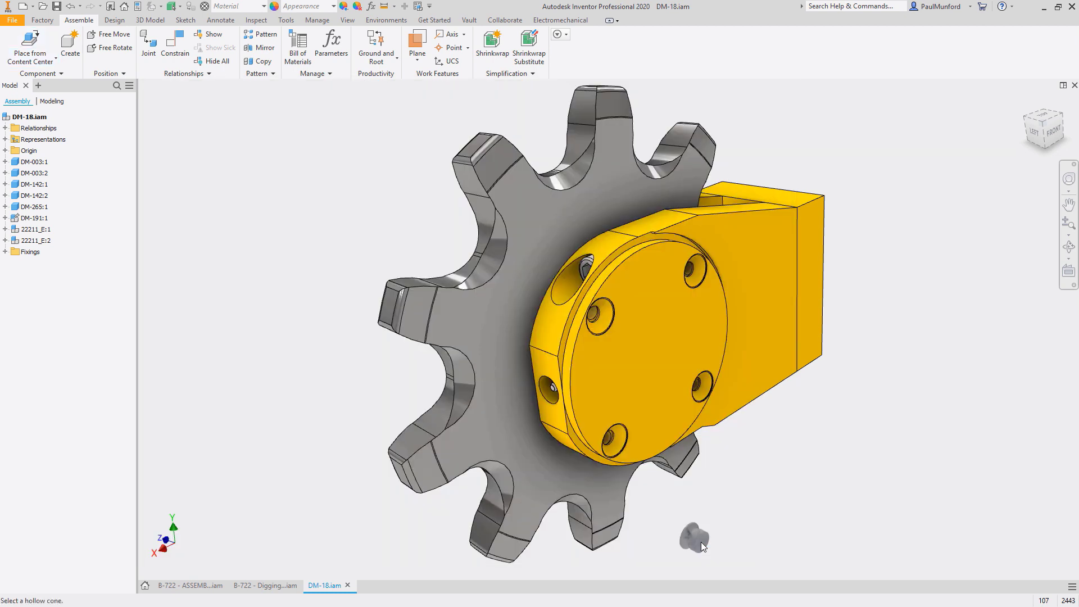
click(618, 452)
click(750, 446)
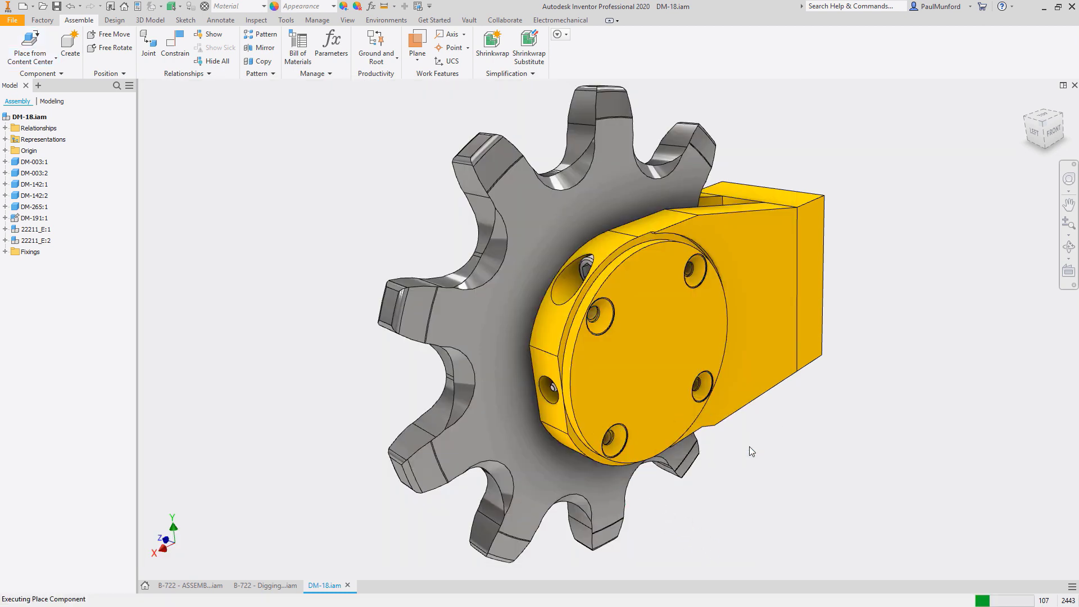
- Replace the four cover bolts with ISO 10642 countersunk bolts from the Content Center
right_click(702, 393)
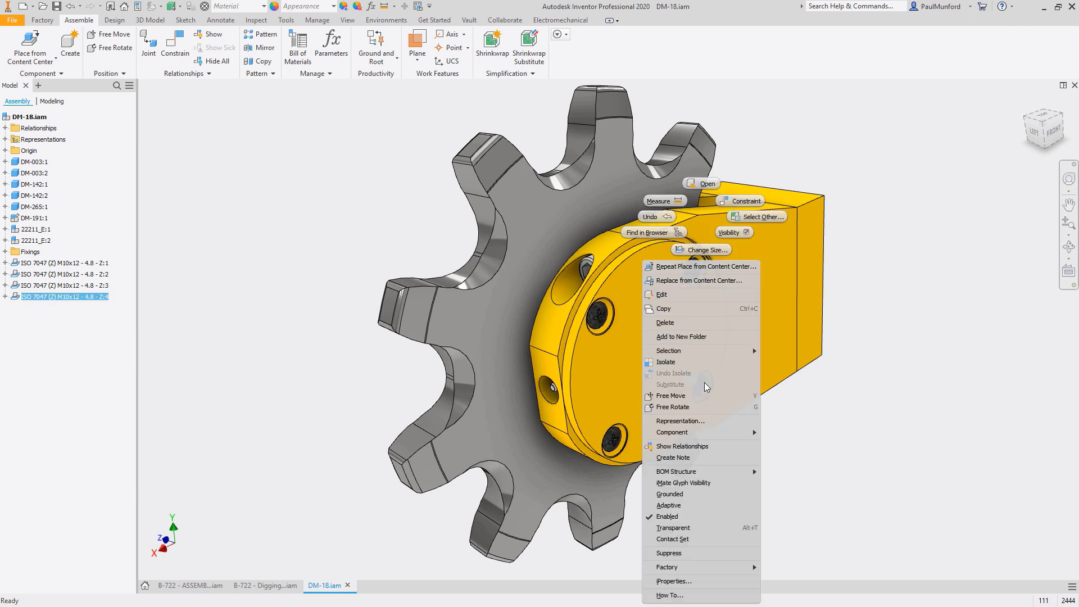
click(737, 285)
click(357, 177)
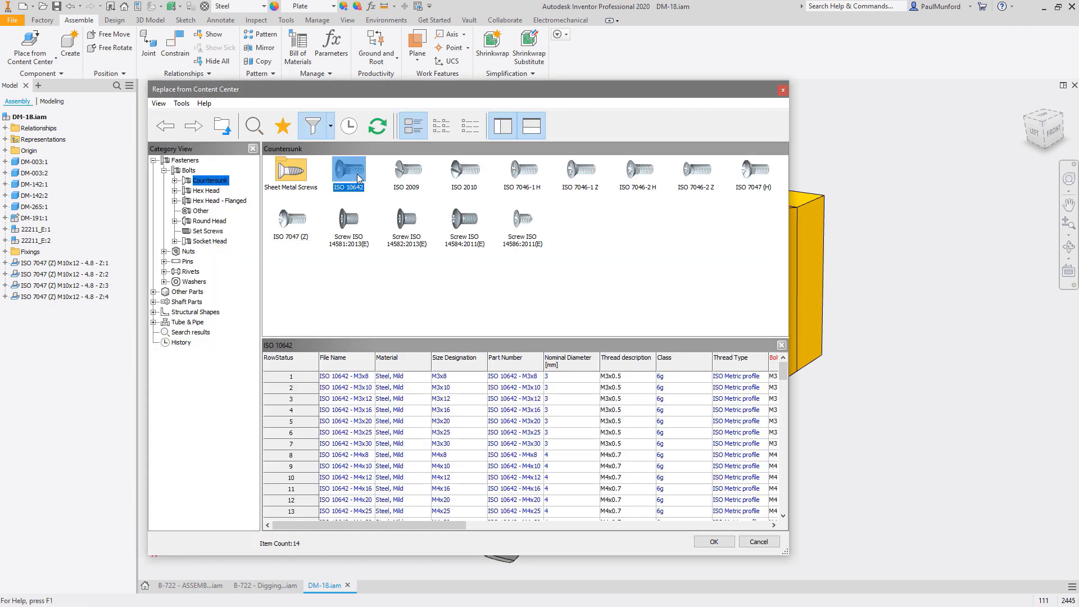
click(713, 541)
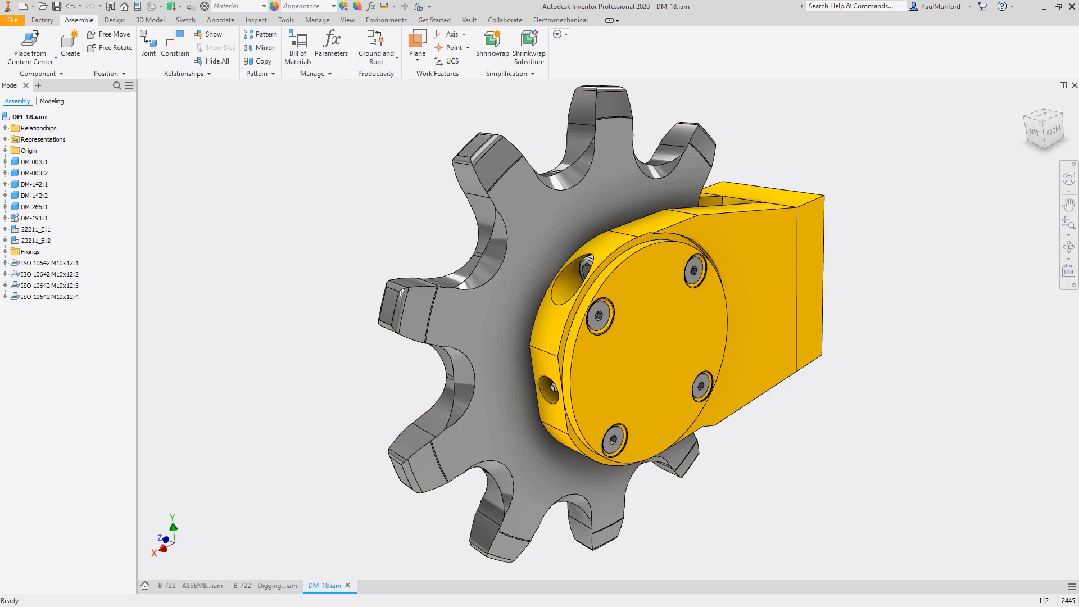
- Review the parts listed in the DM-18 assembly's bill of materials
click(299, 50)
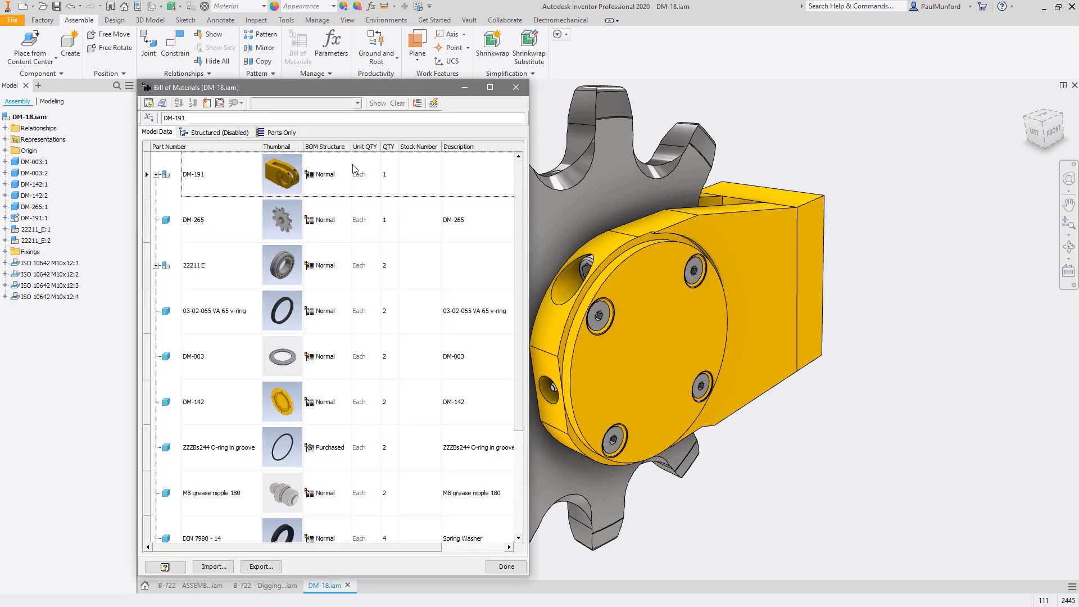
drag(519, 189, 523, 318)
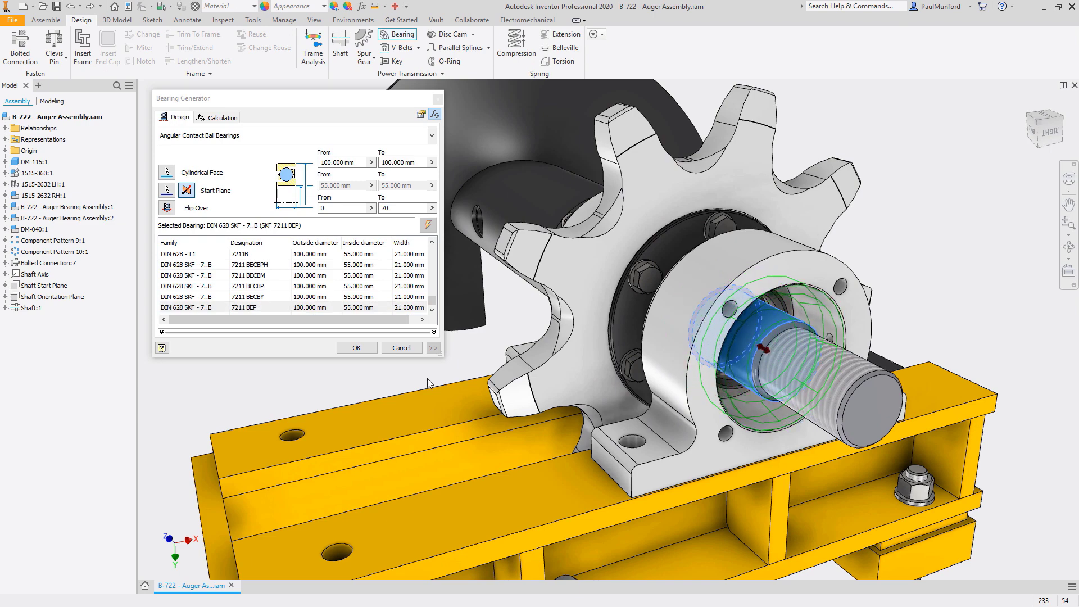
- Insert the SKF 7211 BEP angular contact bearing on the auger shaft and ISO 4014 M16 x 90 bolted connections through the yellow blocks
click(356, 348)
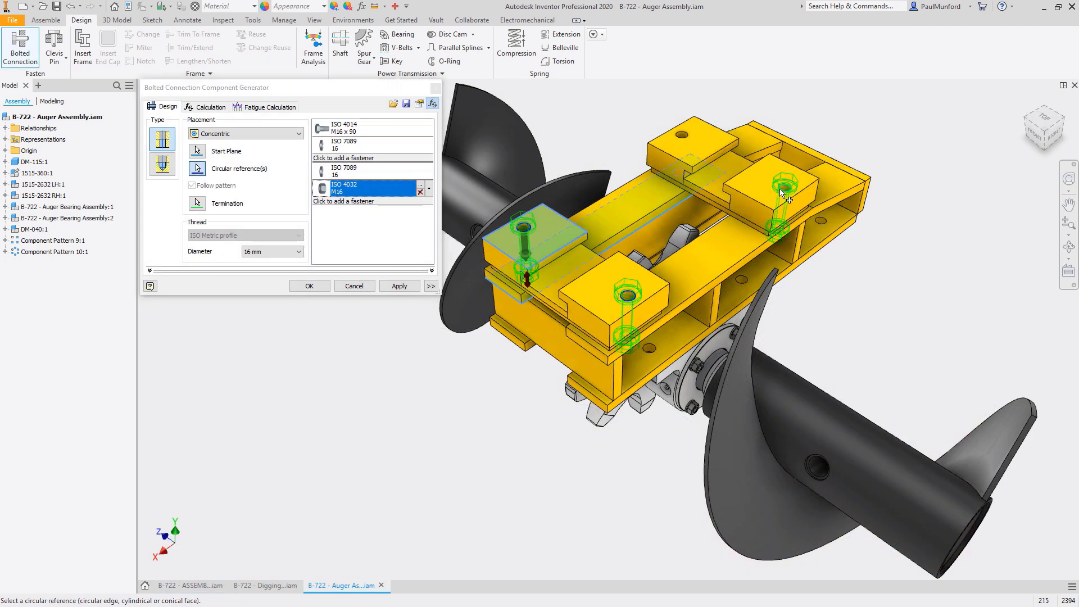
click(309, 286)
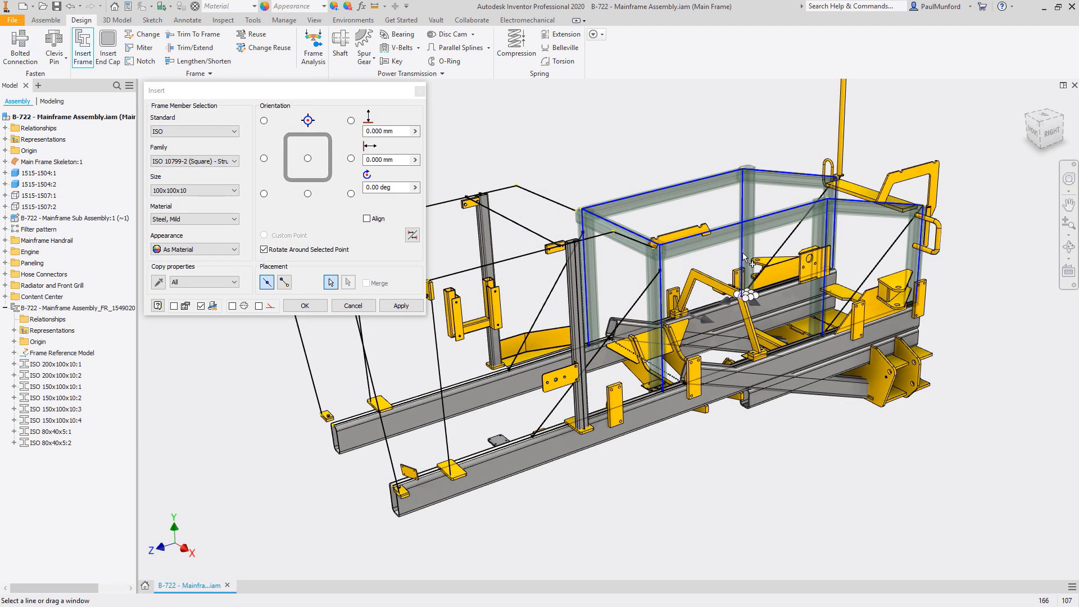
- Insert ISO 10799-2 square 100x100x10 mild steel frame members along the upper skeleton lines and uprights of the mainframe
click(743, 258)
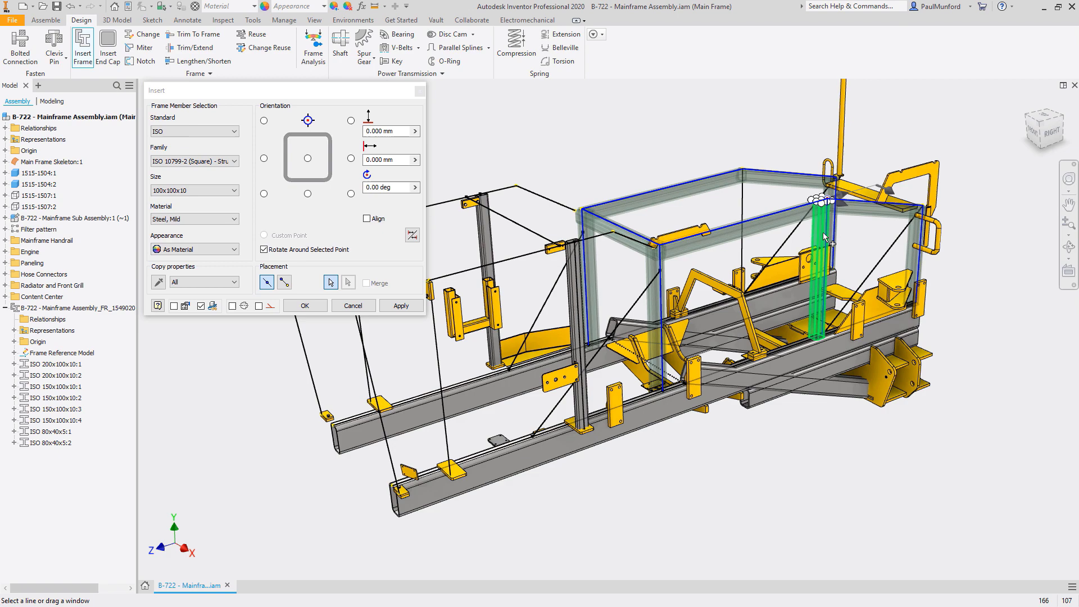
click(412, 307)
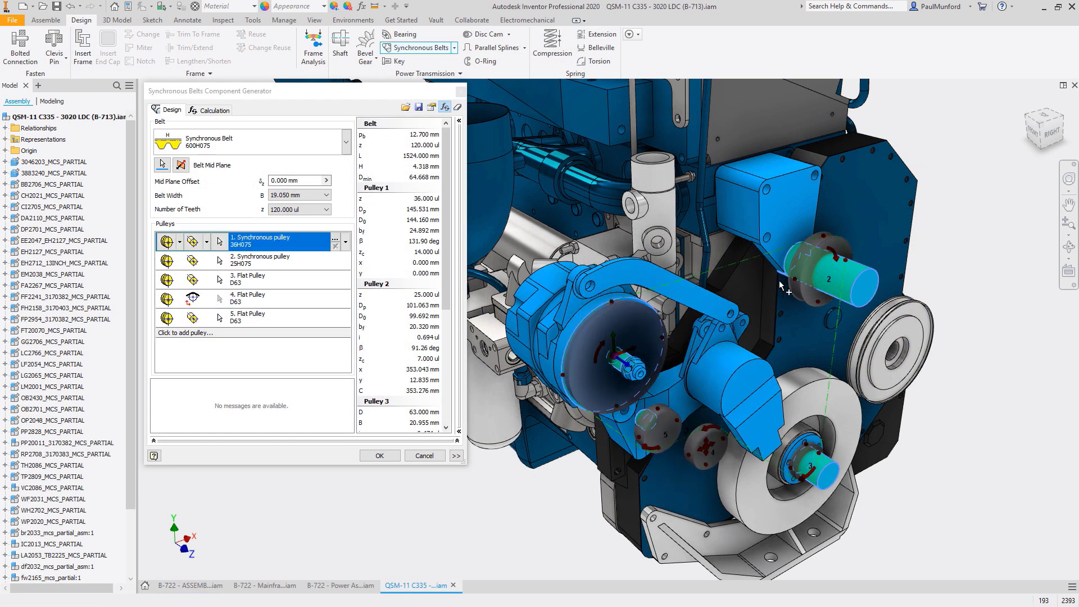
- Enlarge the second synchronous pulley of the engine's belt drive to 60 teeth
drag(780, 286, 760, 299)
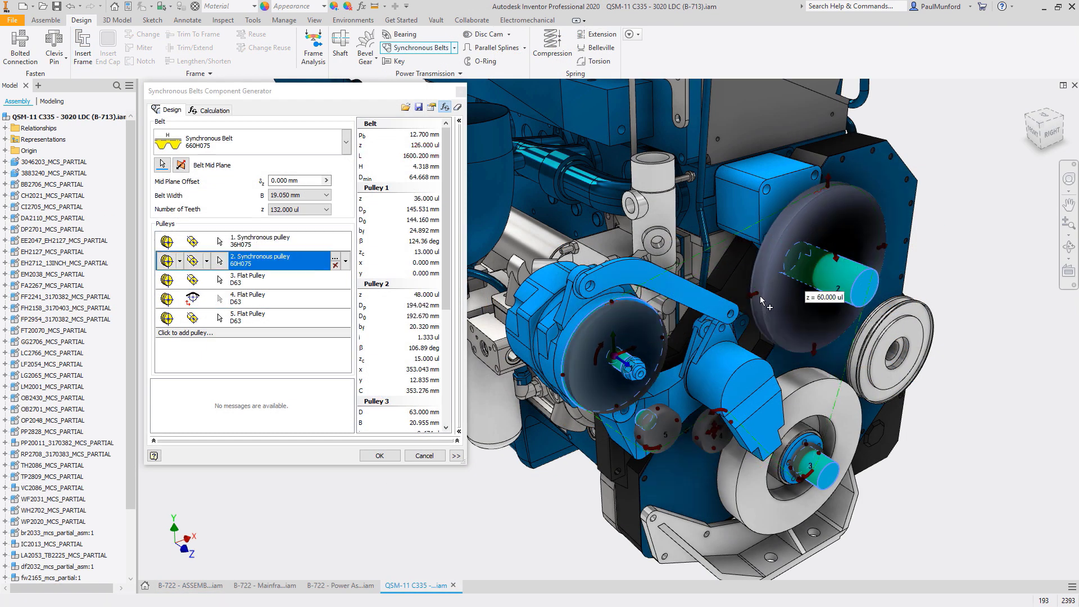
click(807, 449)
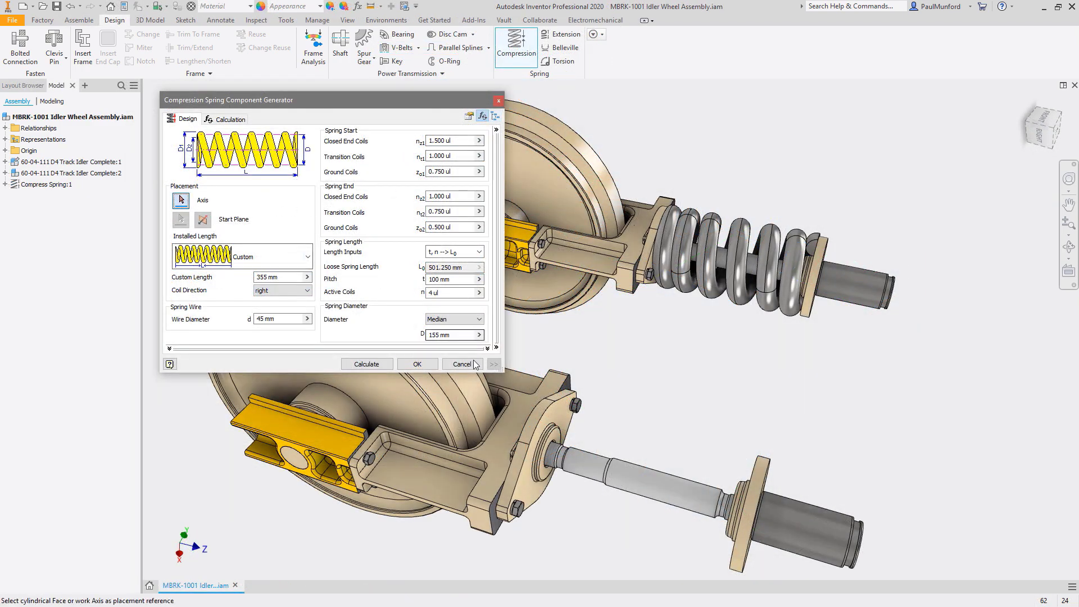
- Insert a compression spring with 355 mm custom length on the lower idler's shaft, starting from the bolted end plate's face
click(629, 478)
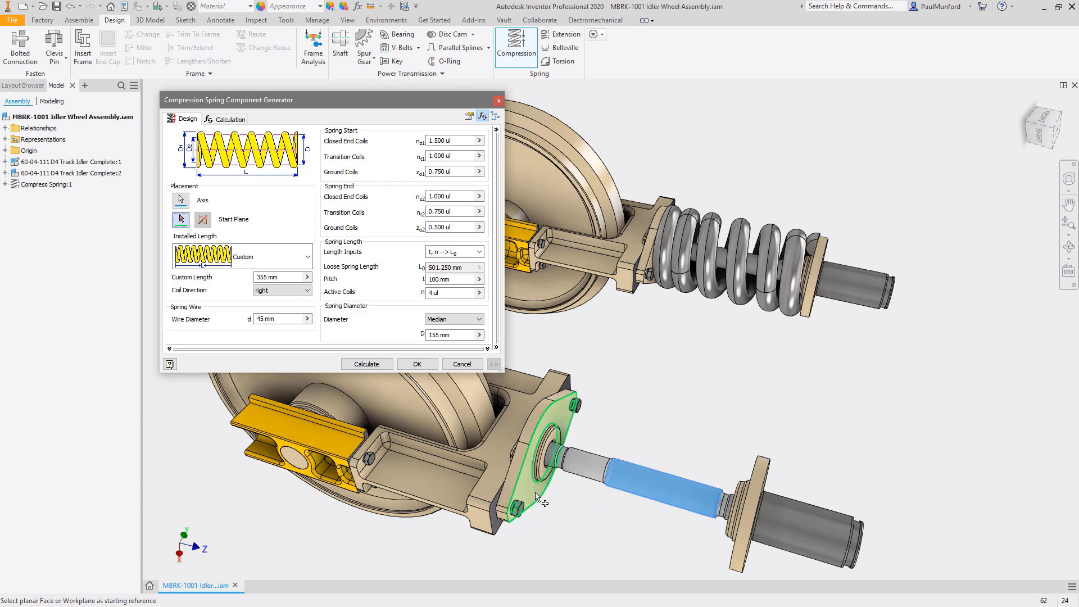
click(537, 494)
click(417, 363)
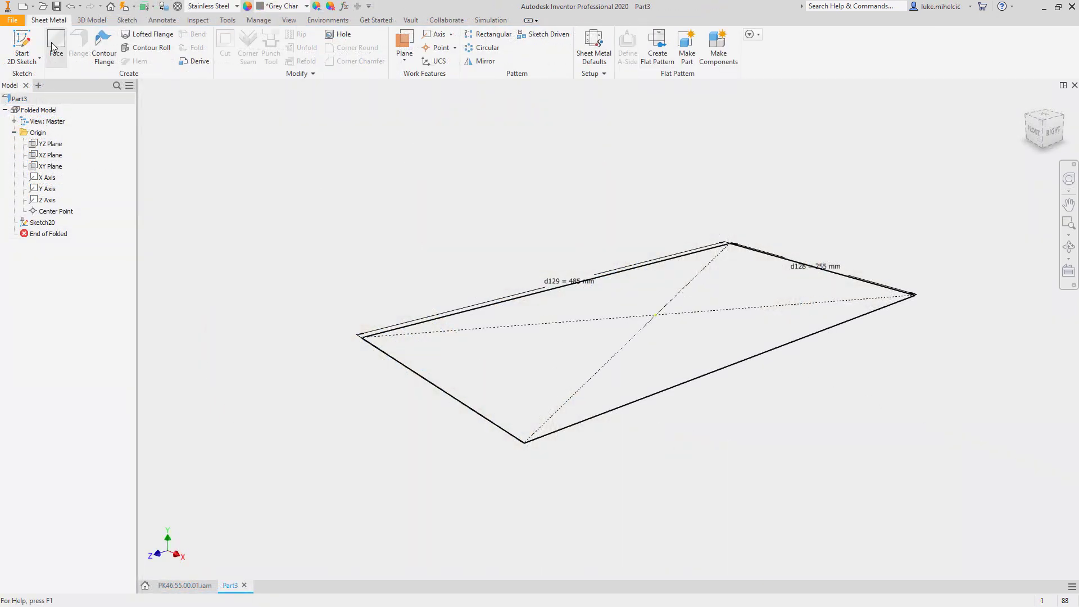
- Create a sheet metal face from the rectangular sketch profile using the default sheet metal rule
click(57, 48)
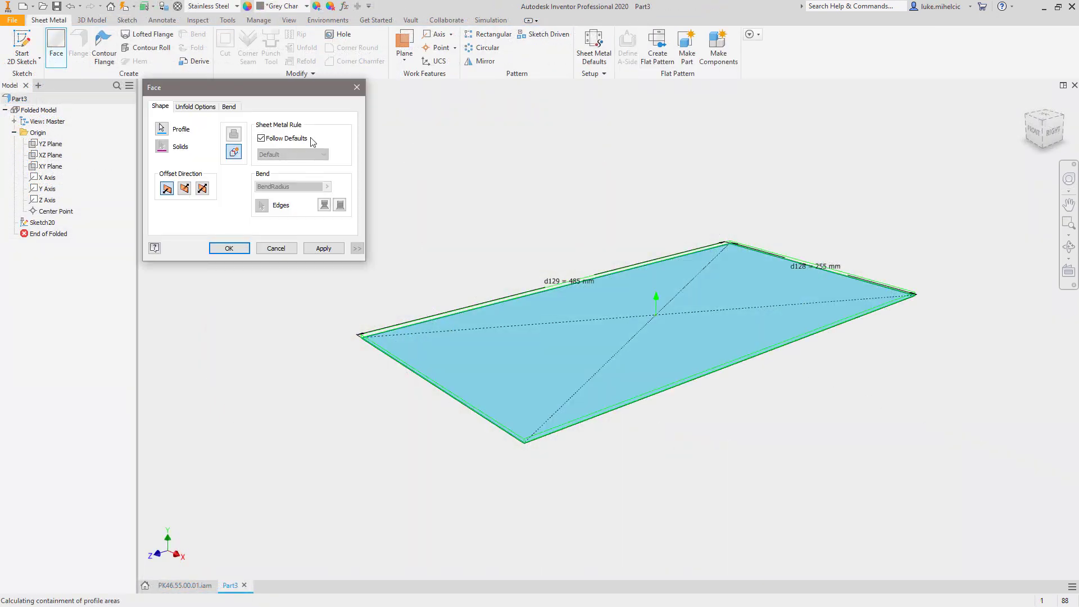
click(323, 247)
click(276, 248)
- Add 250 mm high, 90-degree flanges around the complete edge loop of the base face
key(f)
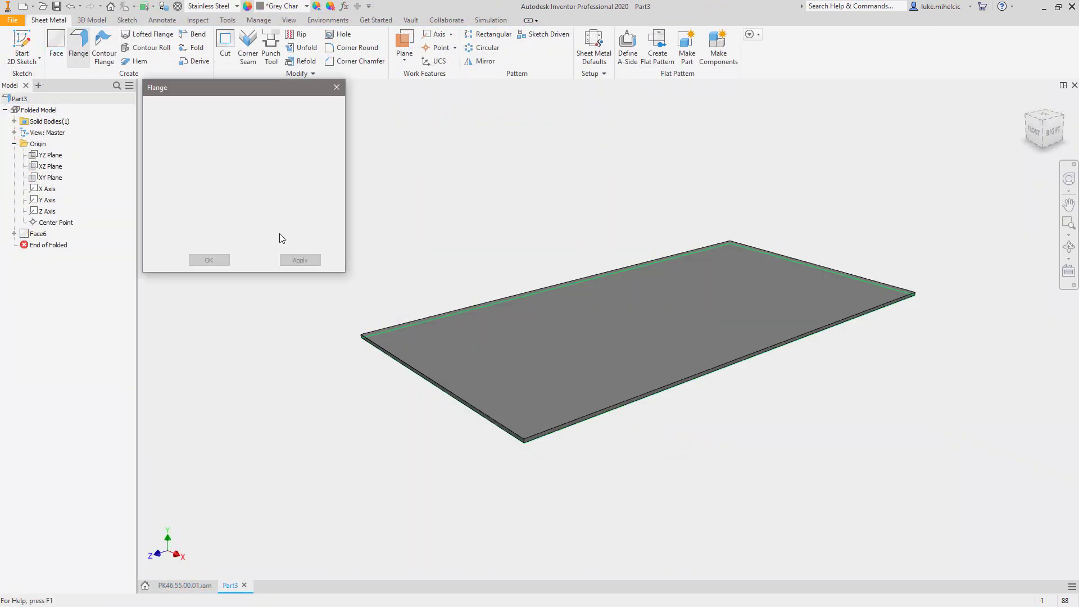
click(375, 335)
click(163, 155)
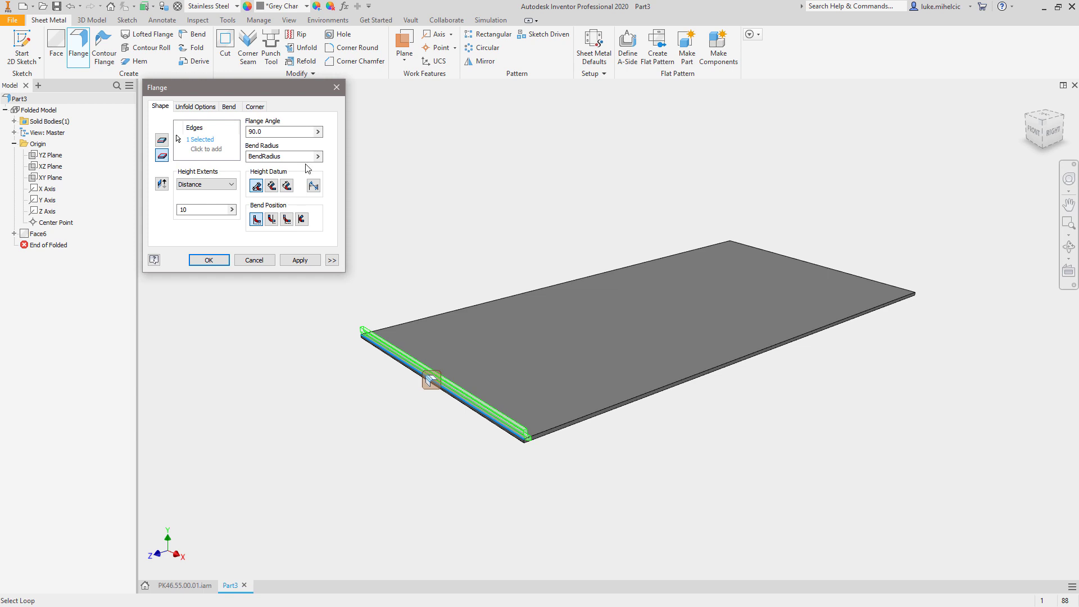
click(443, 315)
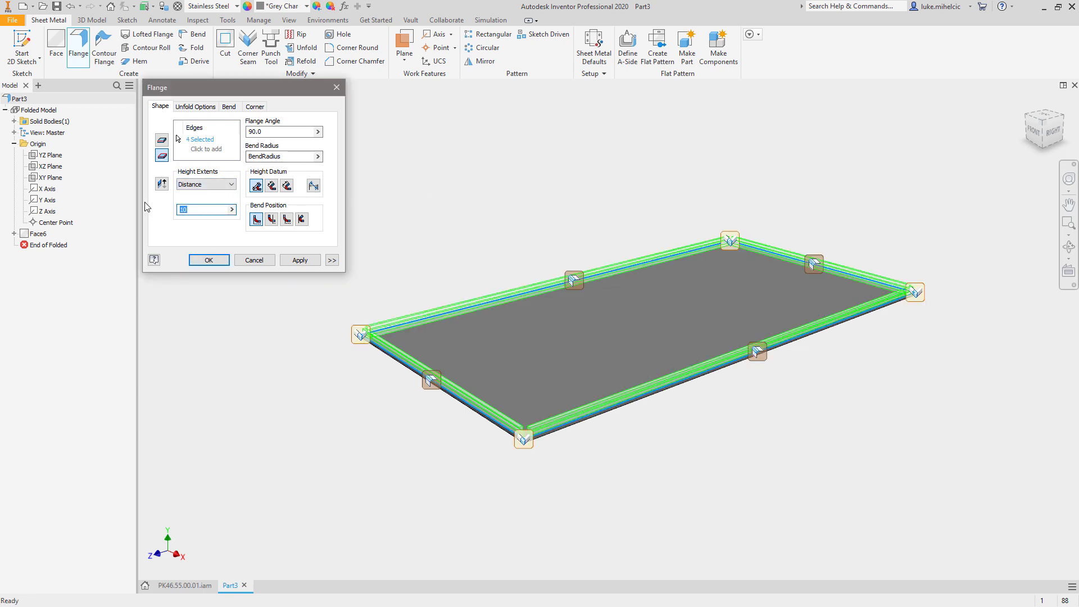
text(250)
click(300, 260)
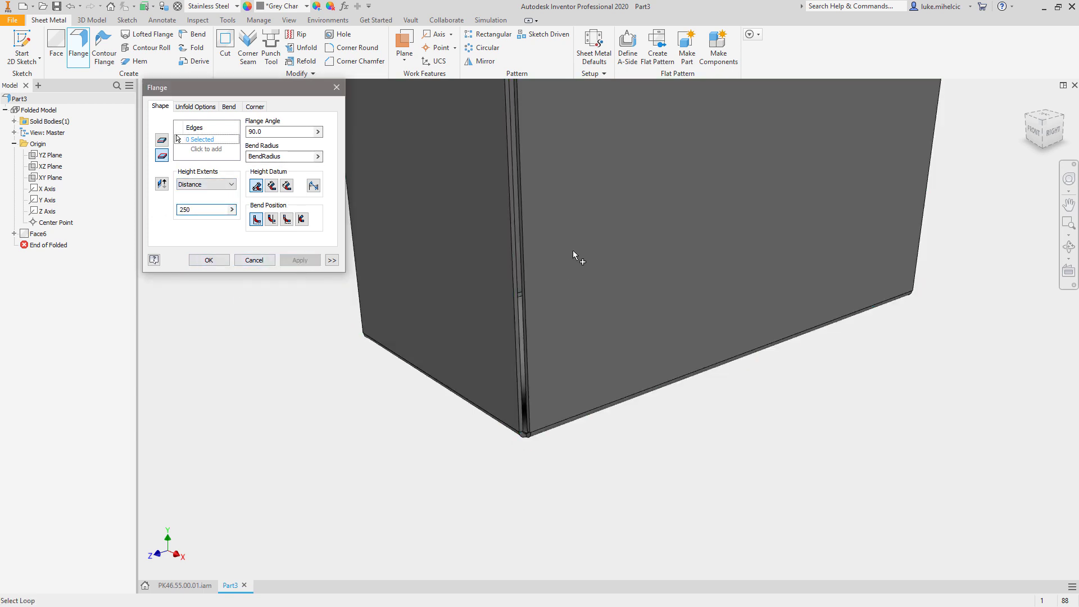
- Add 20 mm inward flanges at 90 degrees to the four top edges of the enclosure walls
scroll(574, 253, down, 3)
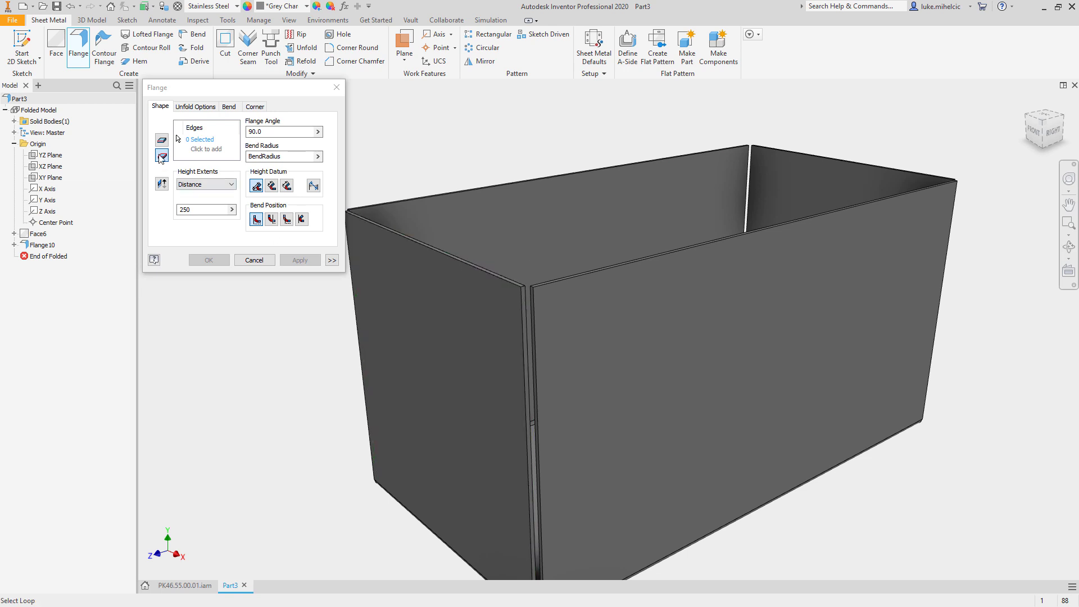
click(461, 258)
click(601, 196)
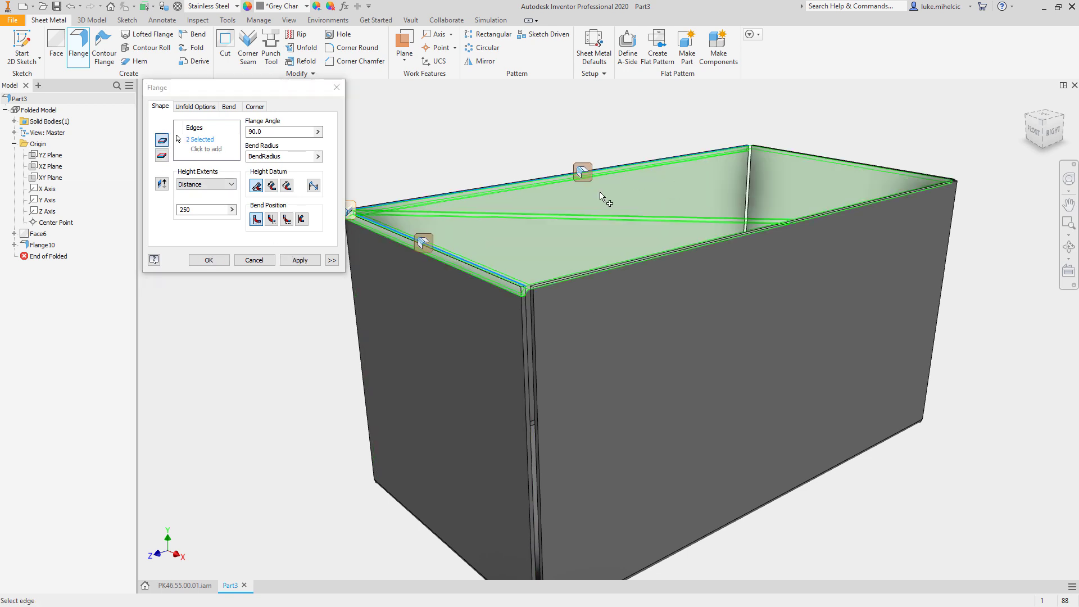
click(793, 216)
click(843, 162)
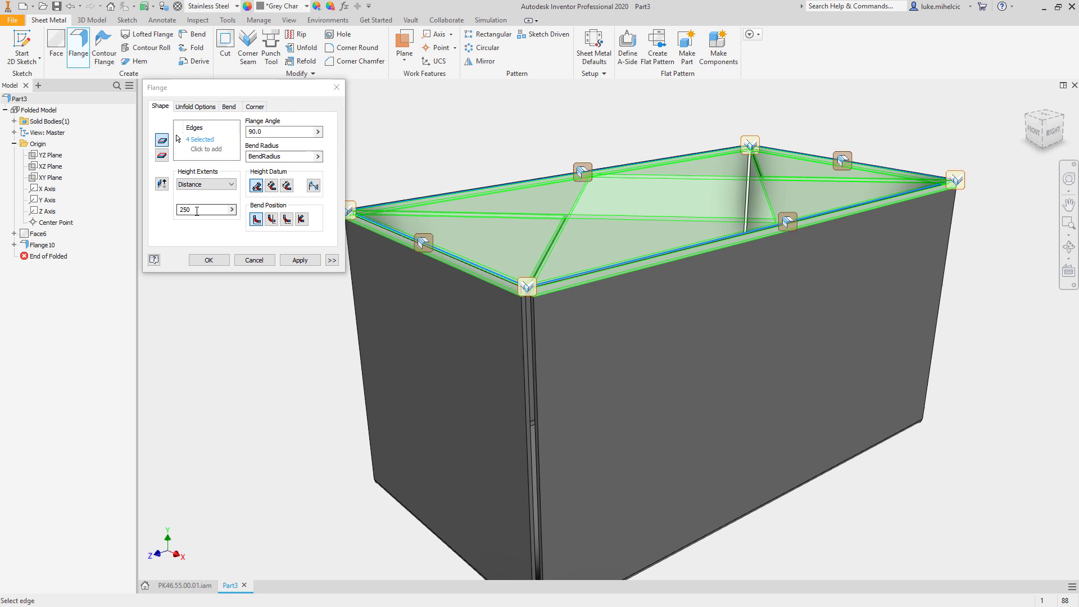
drag(197, 211, 155, 209)
text(20)
click(310, 263)
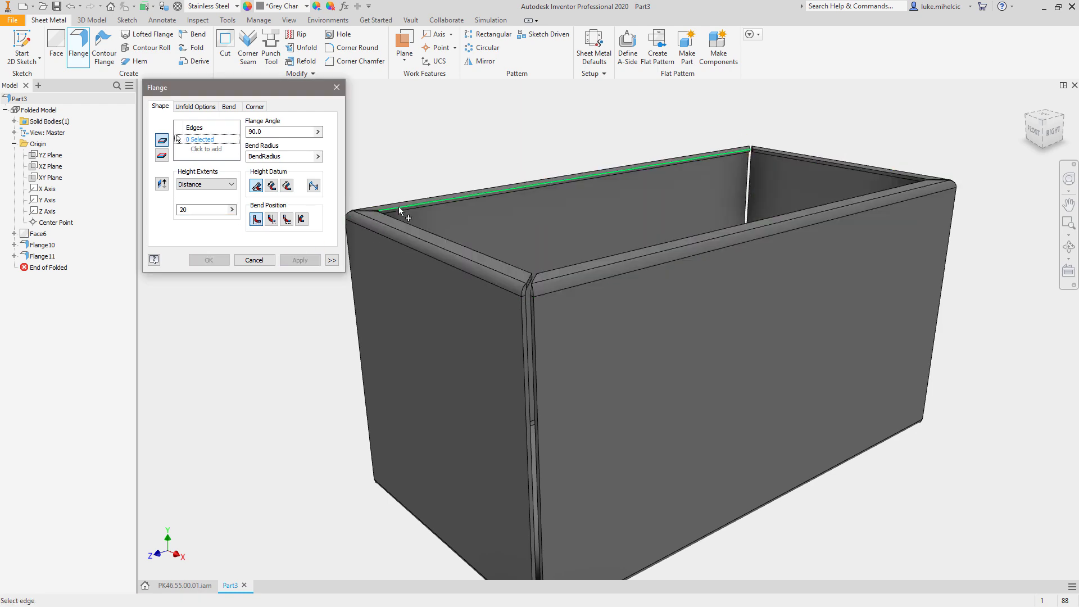
- Add 20 mm flanges along the four inner edges of the enclosure's top rim
click(399, 207)
click(460, 247)
click(565, 264)
key(Return)
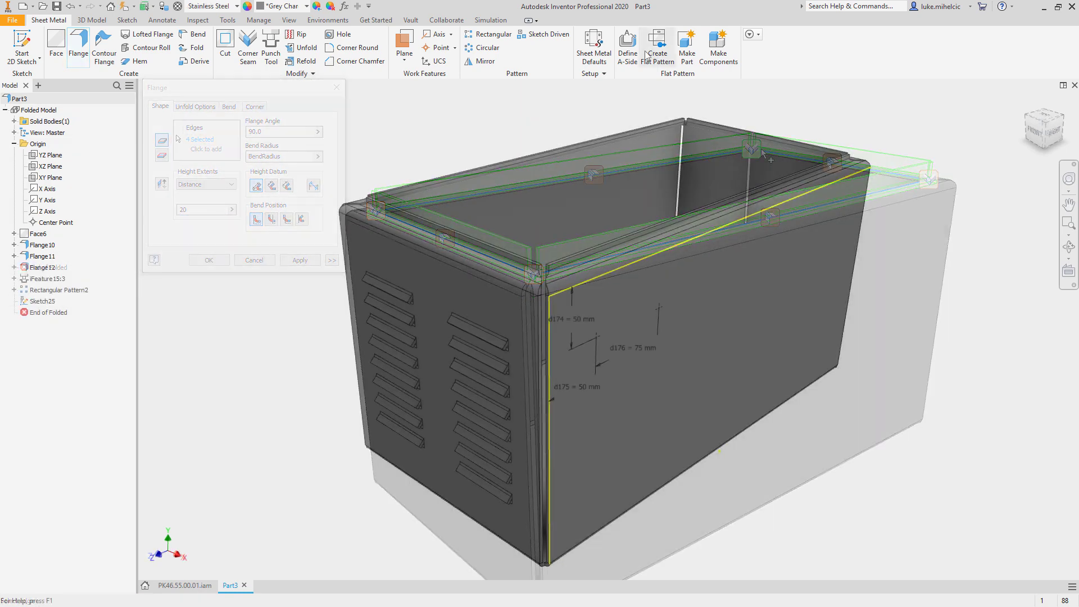
- Punch the long side wall at the sketched point with Connector-001-Punch.ide
click(270, 48)
click(531, 258)
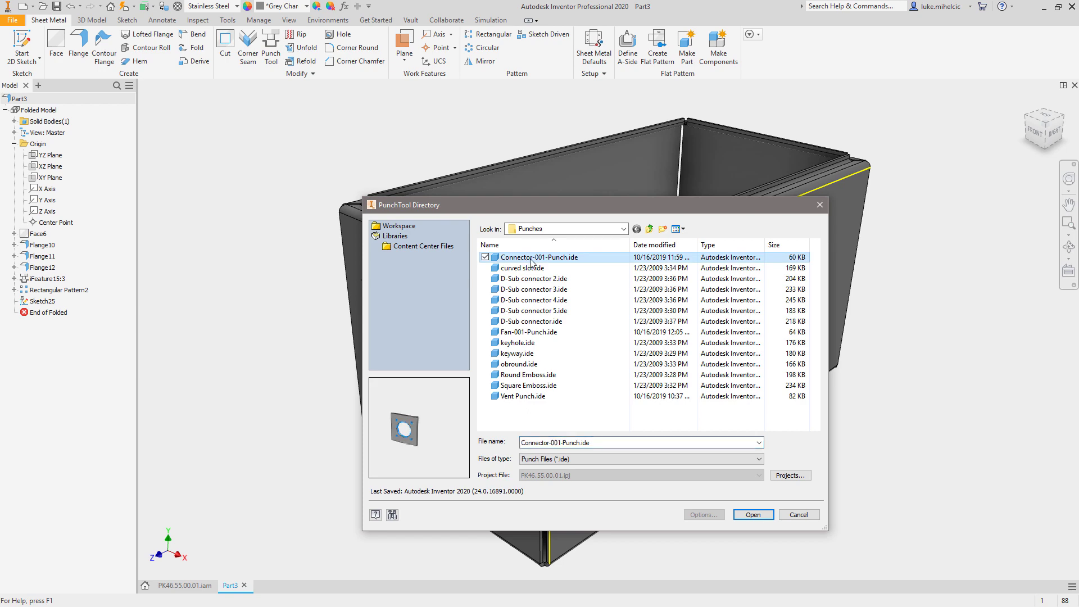
click(753, 515)
click(258, 326)
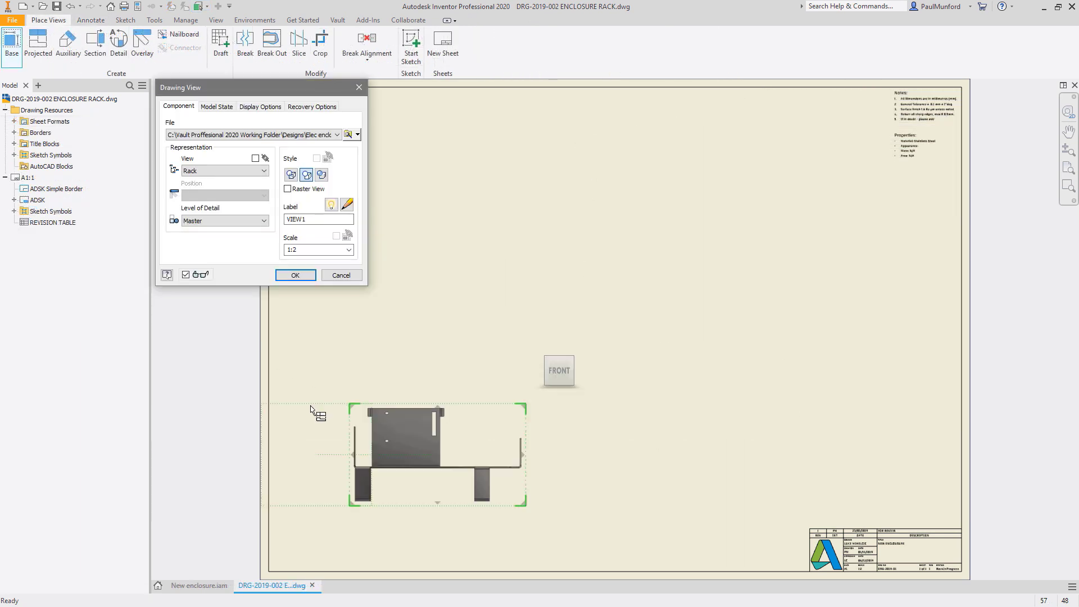
- Place the rack's front base view at 1:2 and project its left, right, top and isometric views
mouse_move(584, 363)
mouse_down()
mouse_move(584, 295)
mouse_move(612, 282)
mouse_up()
click(413, 275)
click(773, 278)
click(624, 150)
- Place a flat pattern view of the rack below the front view at scale 1:2 with bend extents shown
click(282, 228)
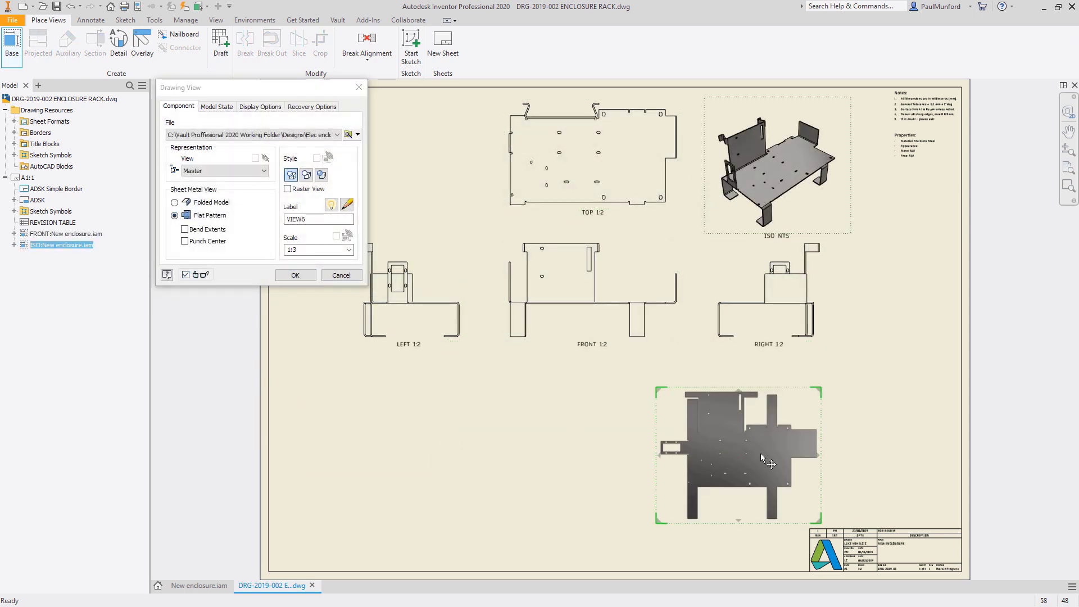
click(308, 251)
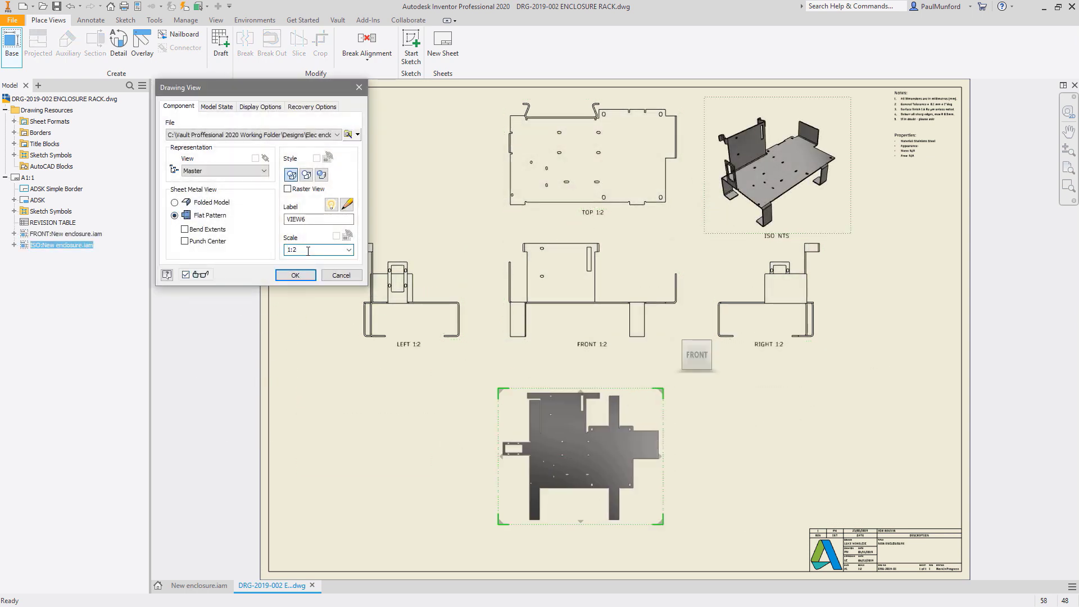
click(202, 230)
click(296, 276)
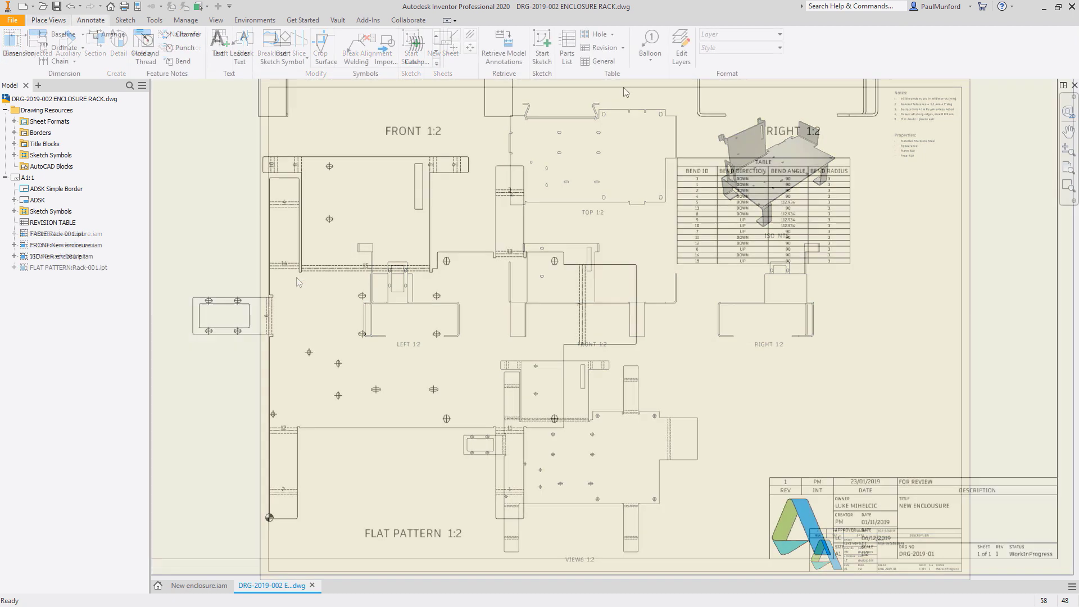
- Insert a hole table for the flat pattern below the bend table, using the ADSK Punch Table style
click(612, 35)
click(600, 50)
click(779, 35)
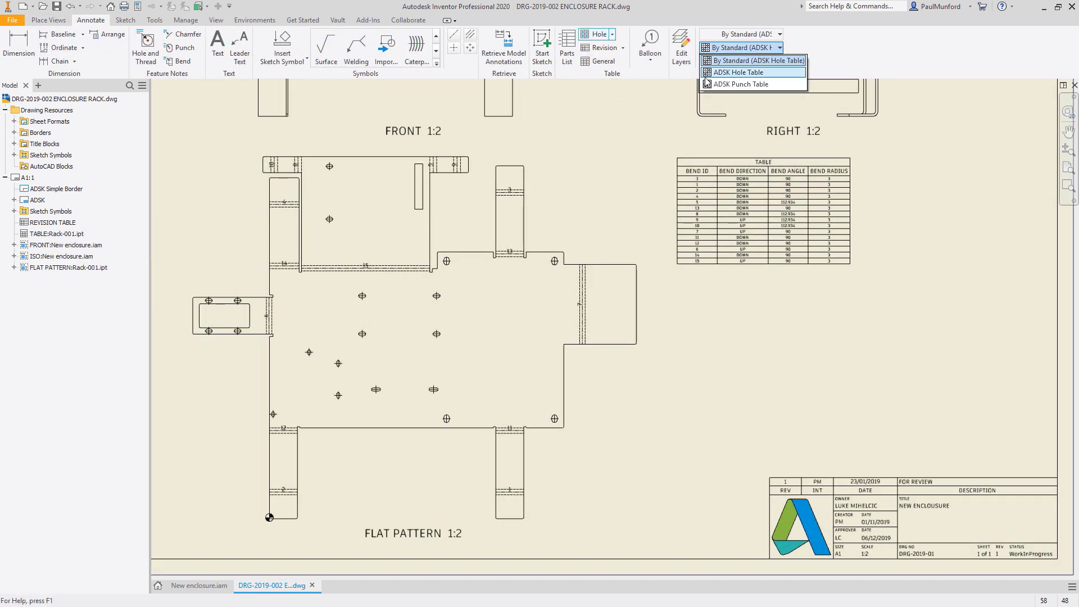
click(736, 82)
click(668, 302)
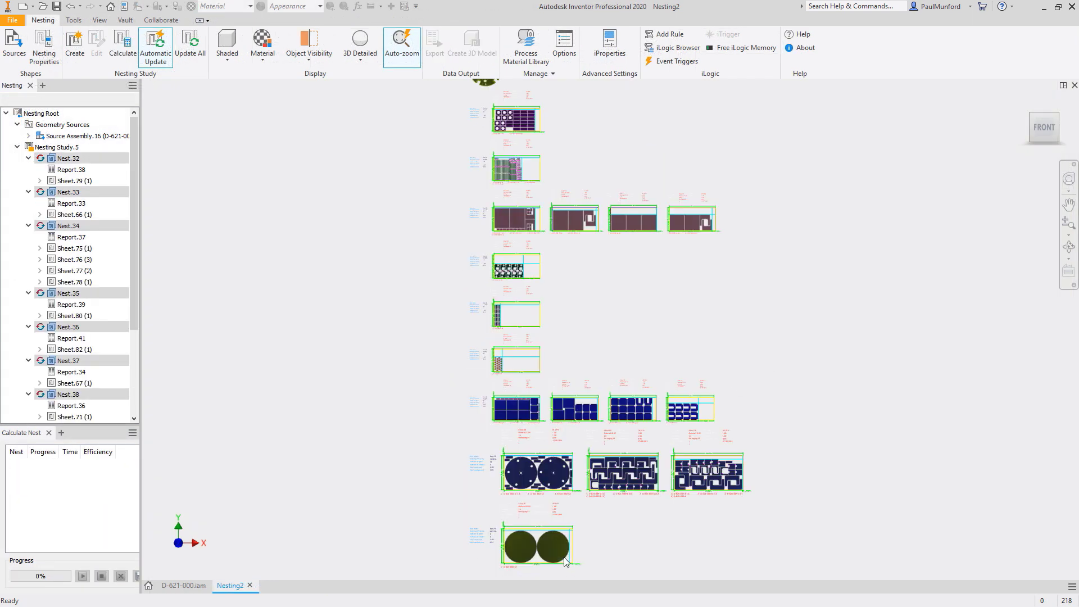
- Browse the nests of Nesting Study.5 down to Nest.39
drag(135, 295, 135, 386)
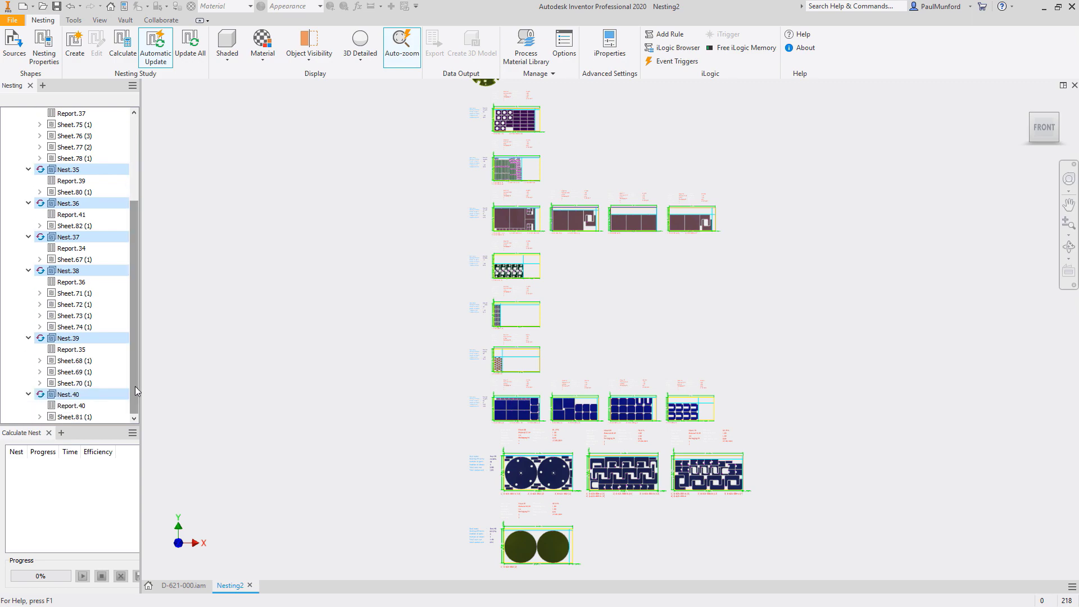
click(110, 344)
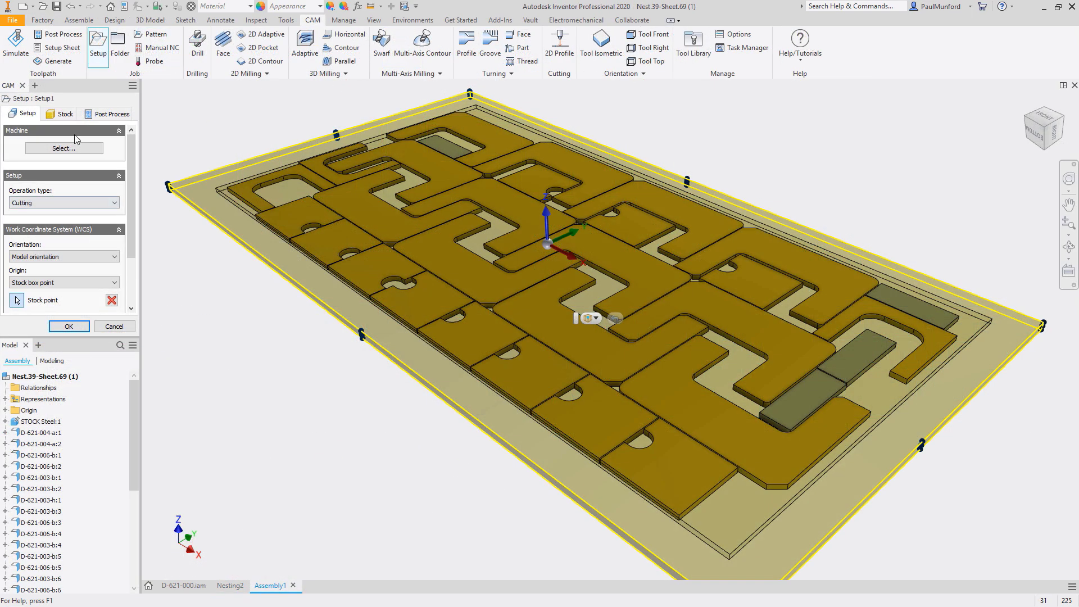
- Define the cutting setup's stock from the steel sheet solid and play the toolpath simulation
click(62, 114)
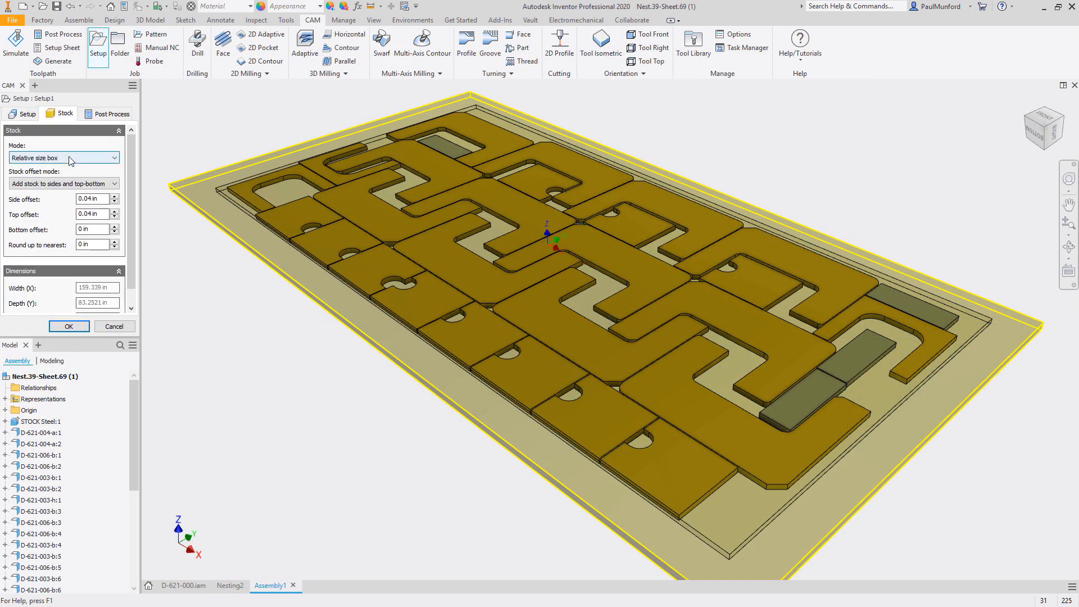
click(71, 158)
click(51, 212)
click(222, 194)
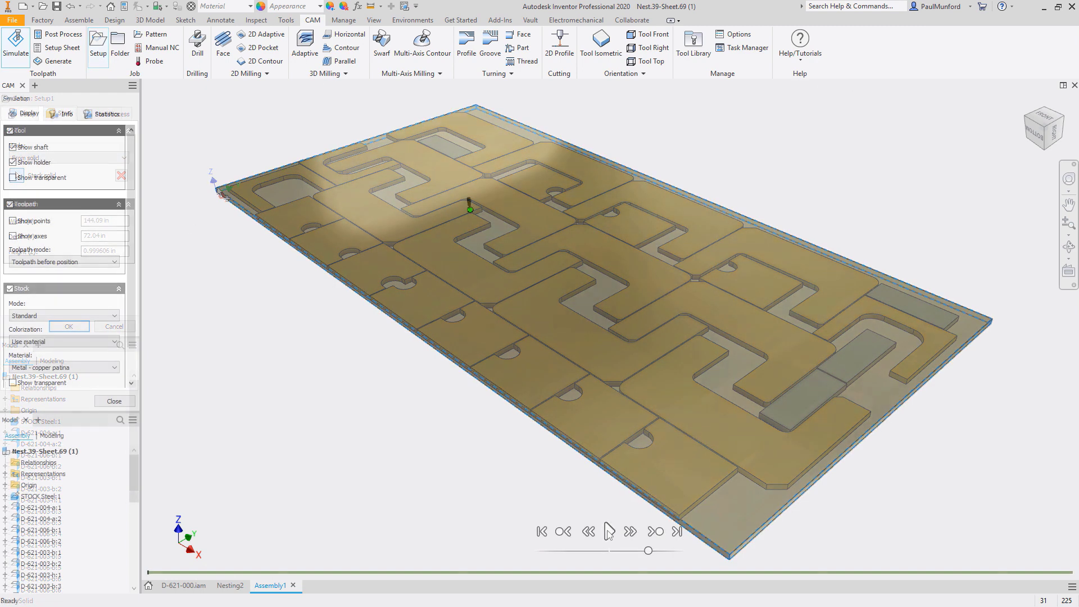
click(609, 531)
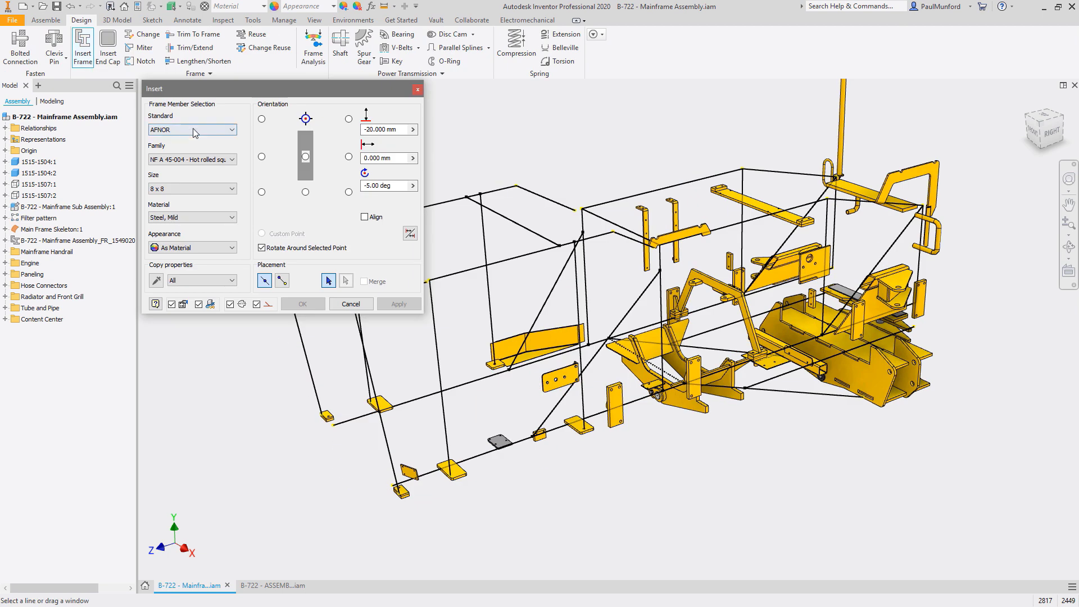
- Set the mainframe's frame member standard to ISO and its family to ISO 10799-2 (Rectangular)
click(193, 128)
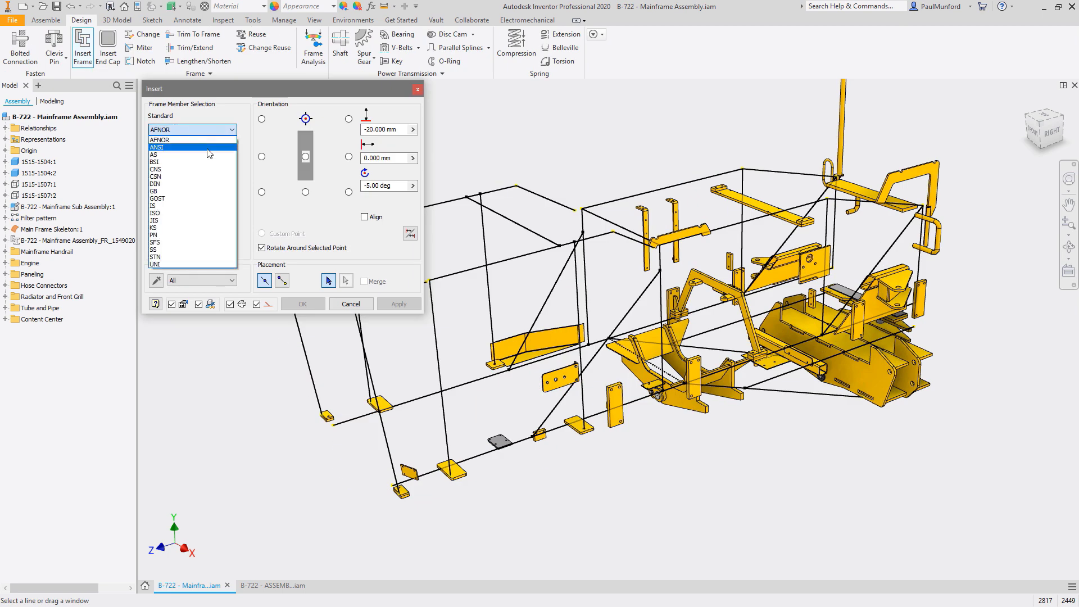
click(230, 214)
click(232, 159)
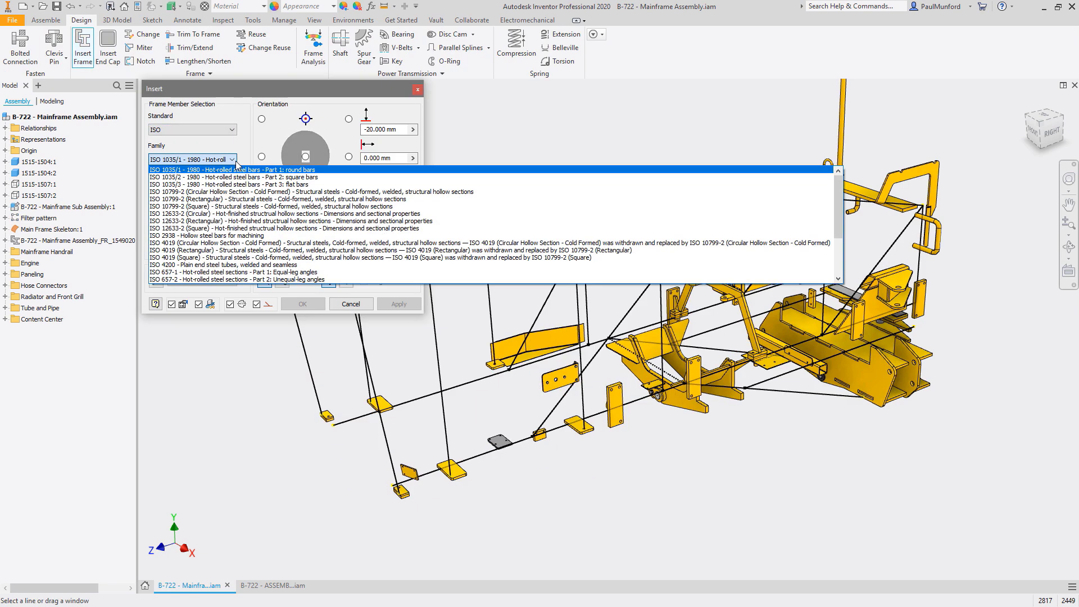
click(240, 199)
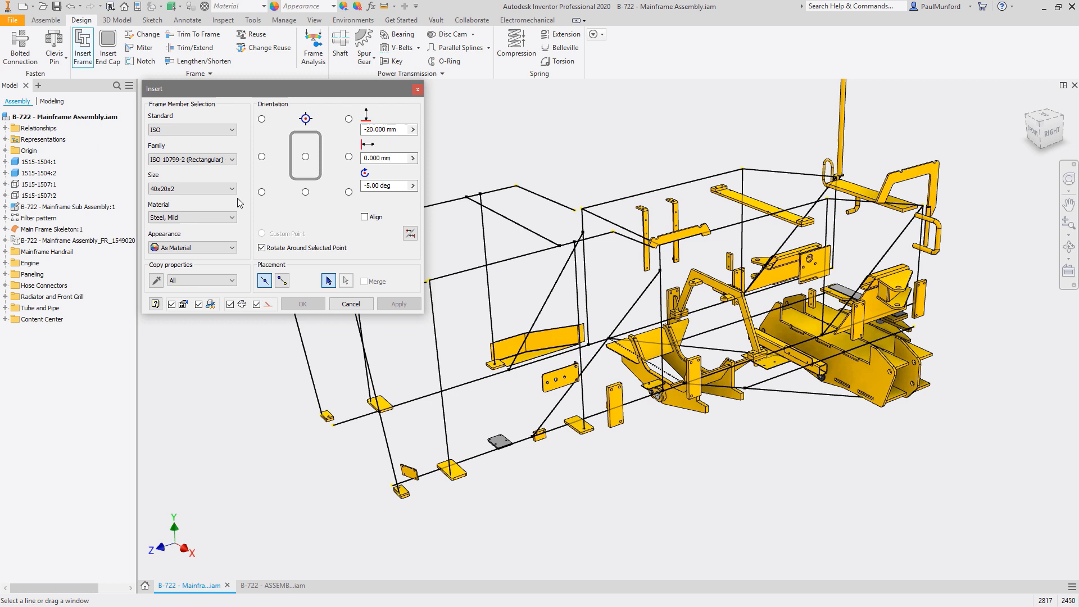
- Insert 200x100x10 frame members along the two long base lines of the mainframe skeleton
click(232, 189)
scroll(228, 247, down, 10)
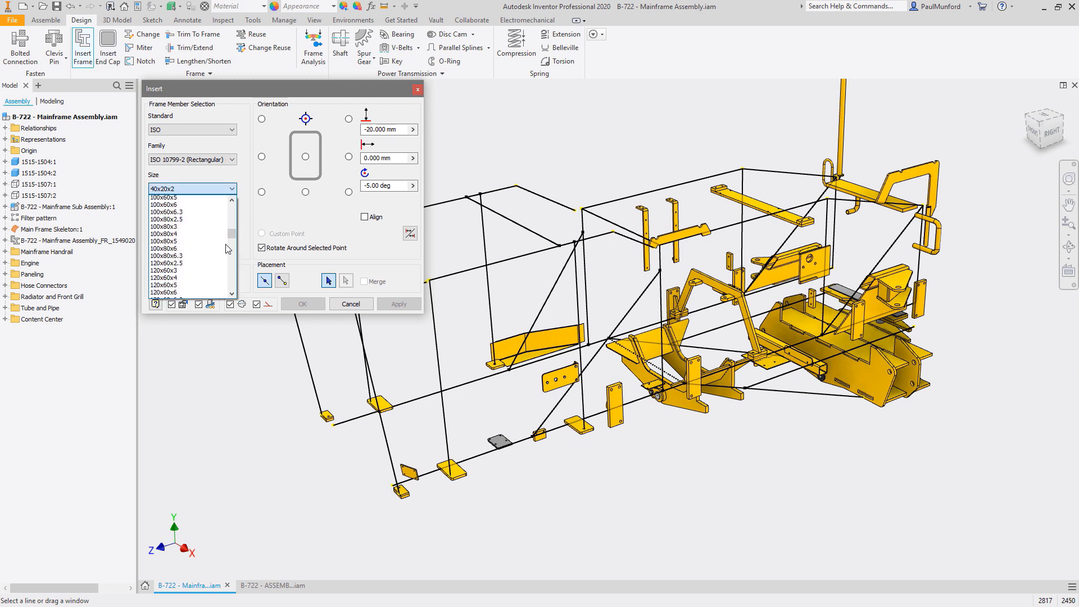
scroll(226, 247, down, 15)
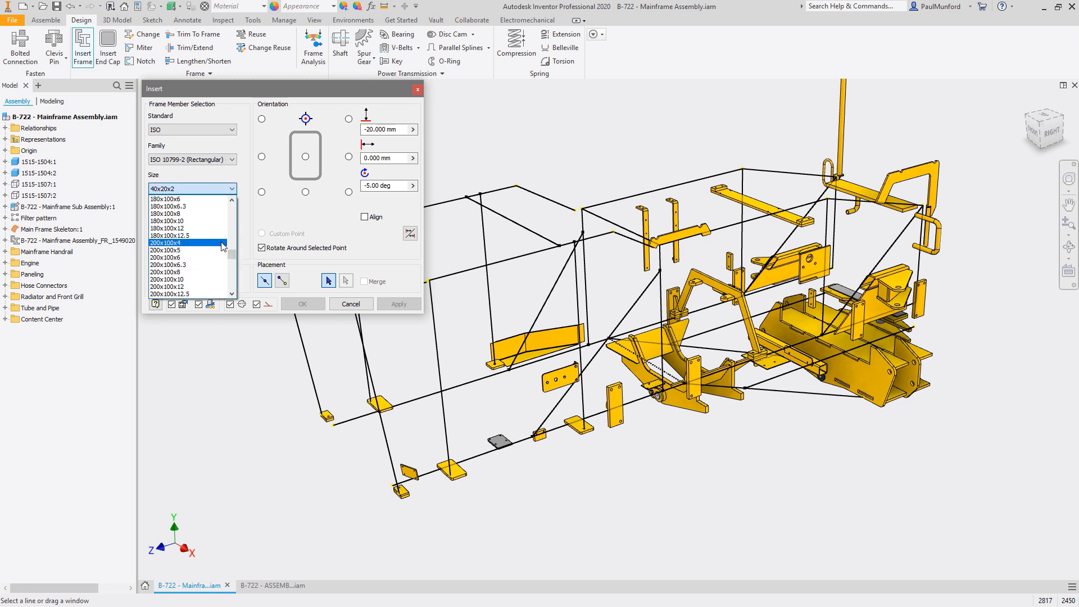
click(223, 279)
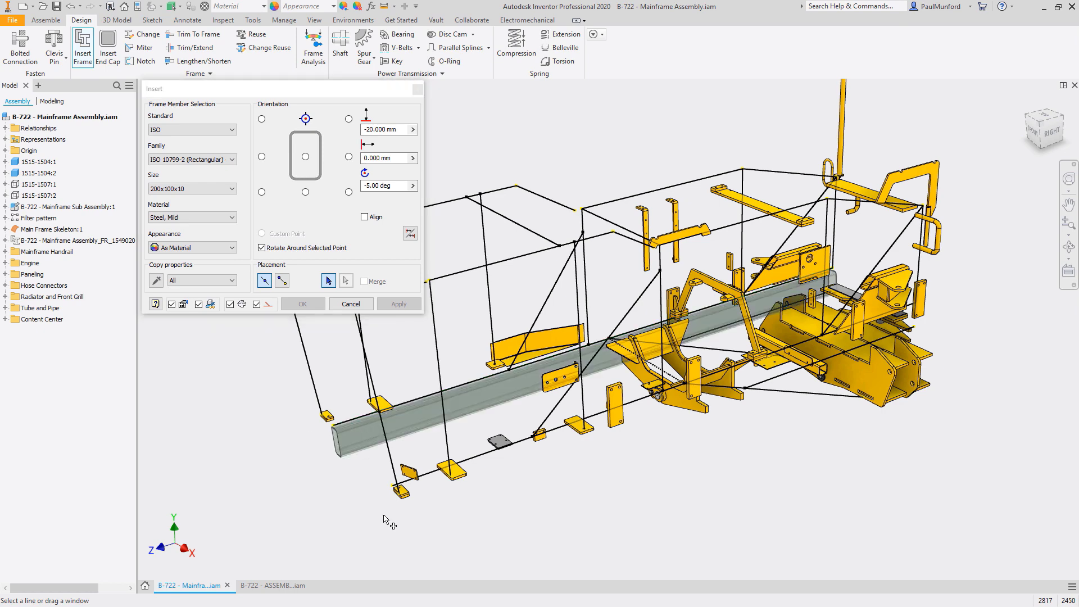
click(429, 476)
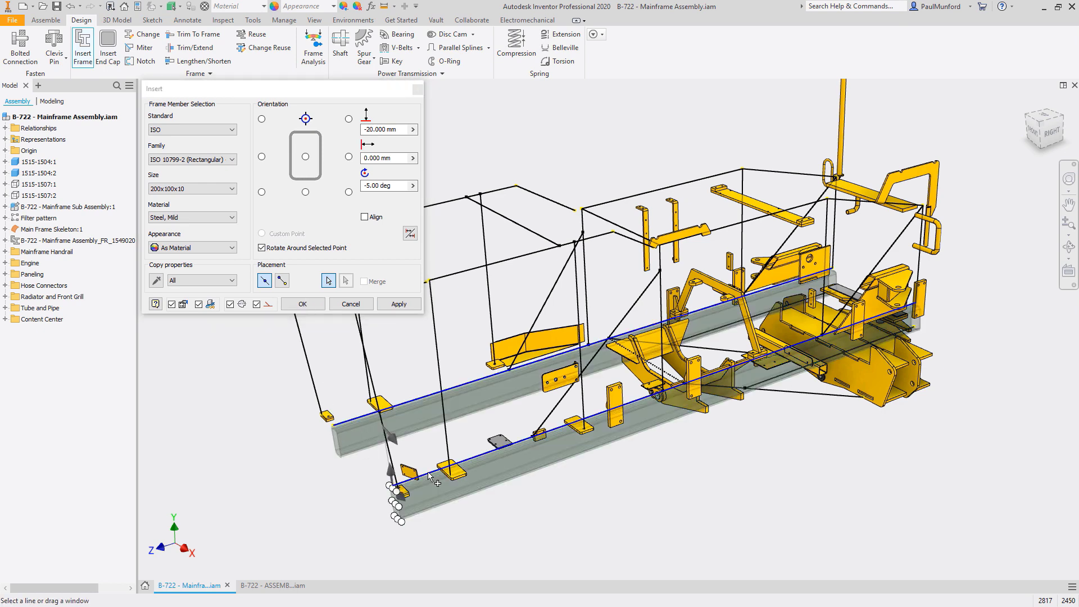
click(419, 306)
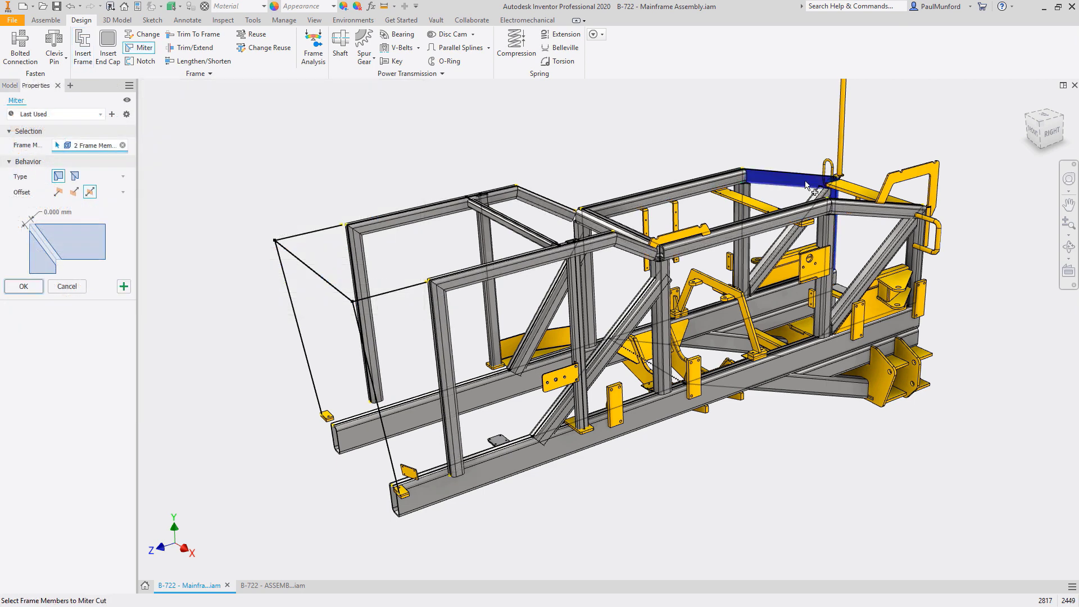
- Miter the connected members of the raised top frame, including both sloping end members
click(694, 188)
click(742, 231)
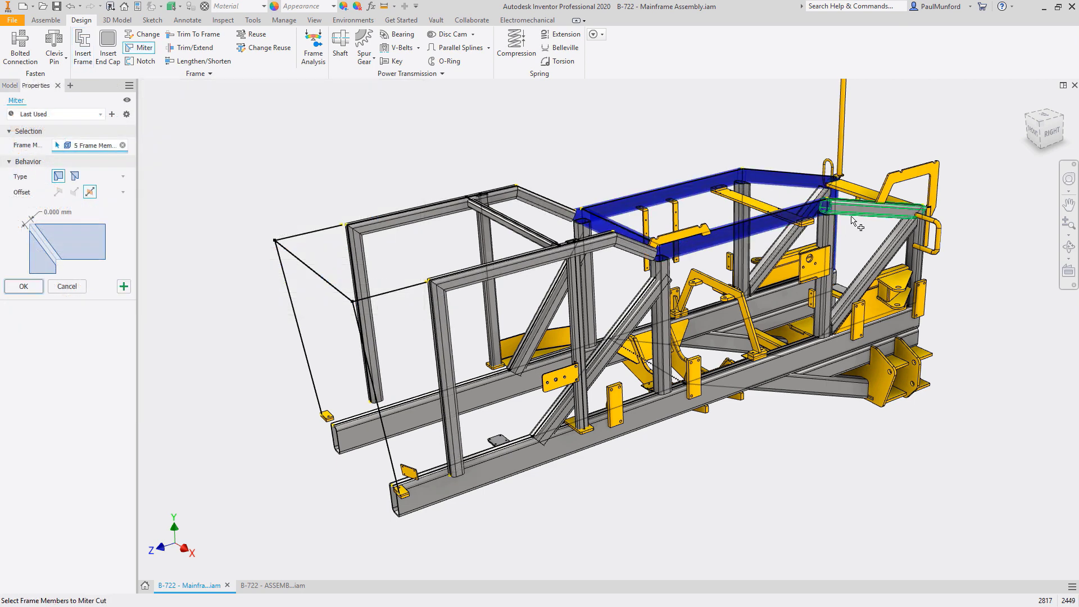
click(877, 207)
click(915, 259)
right_click(950, 228)
click(962, 181)
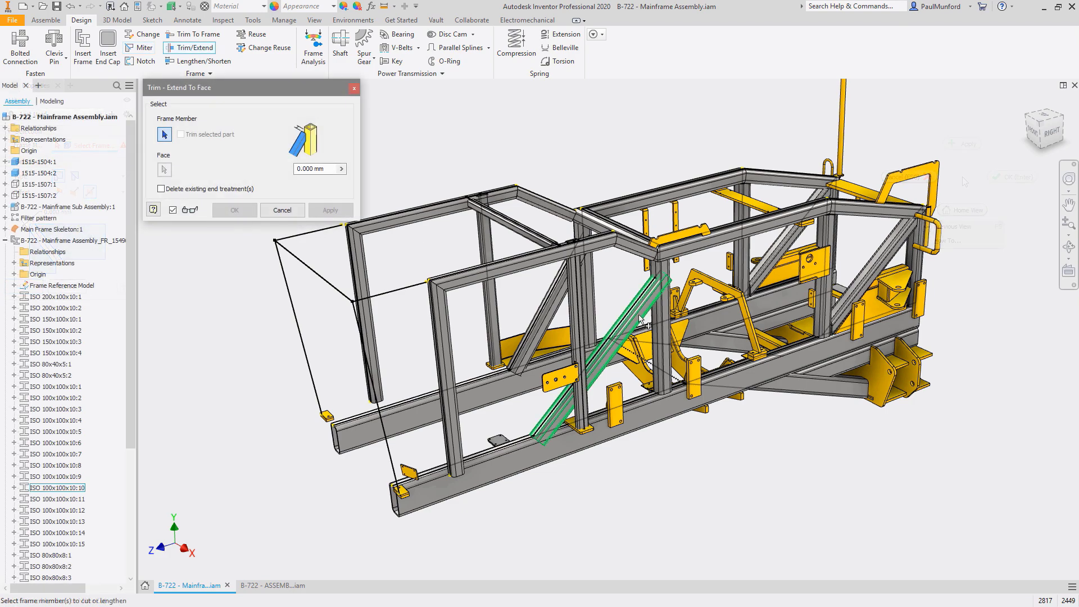
- Trim and extend the two middle diagonal braces to the face of the adjoining frame member
click(619, 337)
click(549, 315)
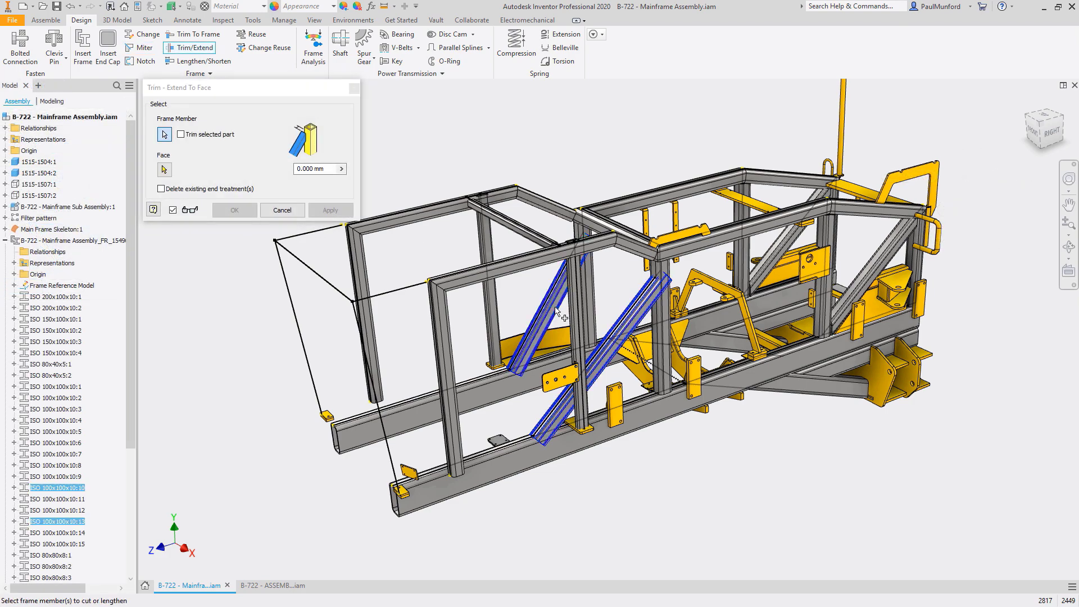
right_click(557, 308)
click(579, 312)
click(665, 275)
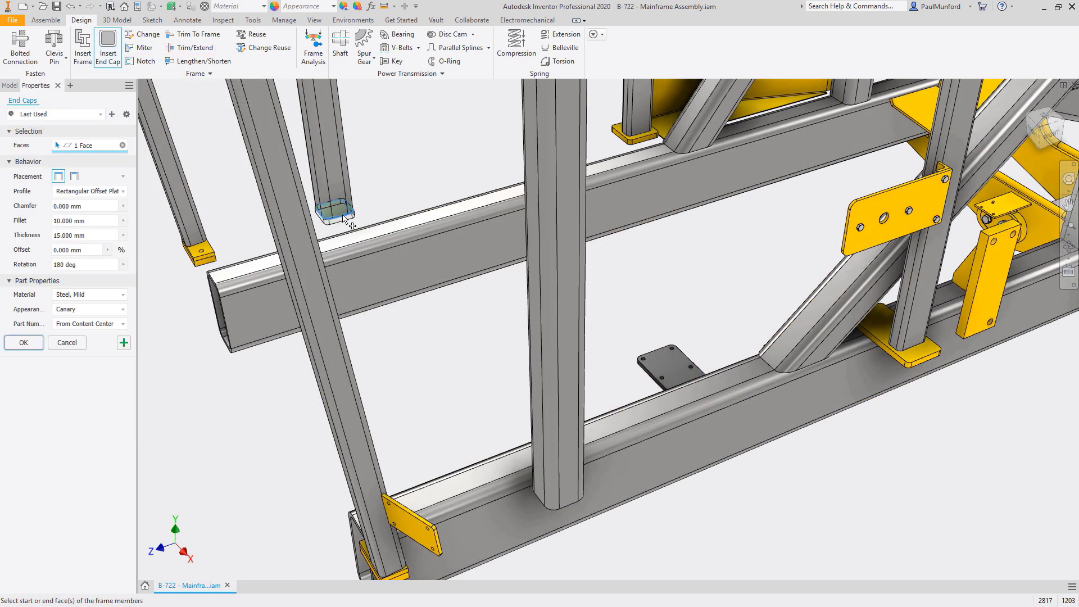
- Add 15 mm thick Rectangular Offset Plate end caps to the bottoms of two upright posts, setting the second cap's rotation to 0
right_click(315, 242)
click(359, 206)
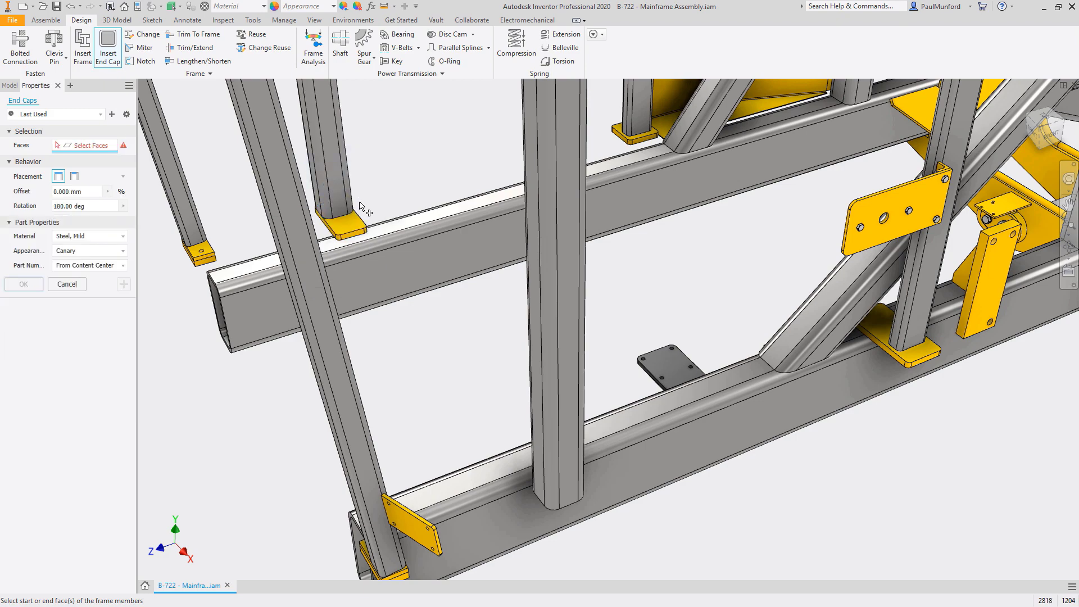
click(534, 494)
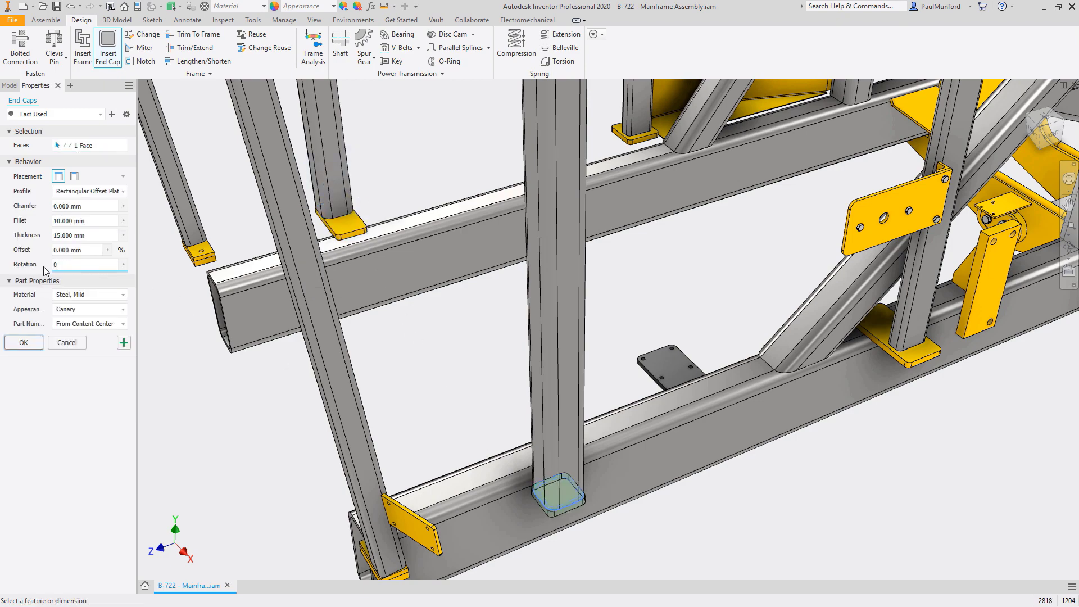
click(23, 342)
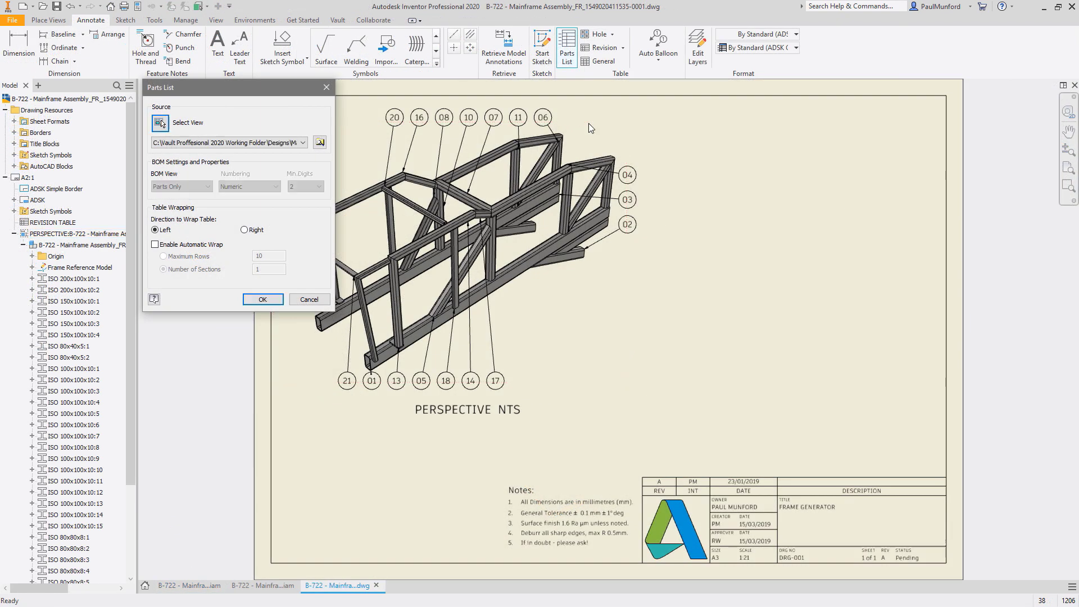
- Insert a parts list in the ADSK Materials List style at the sheet border's upper corner, above the title block
click(778, 47)
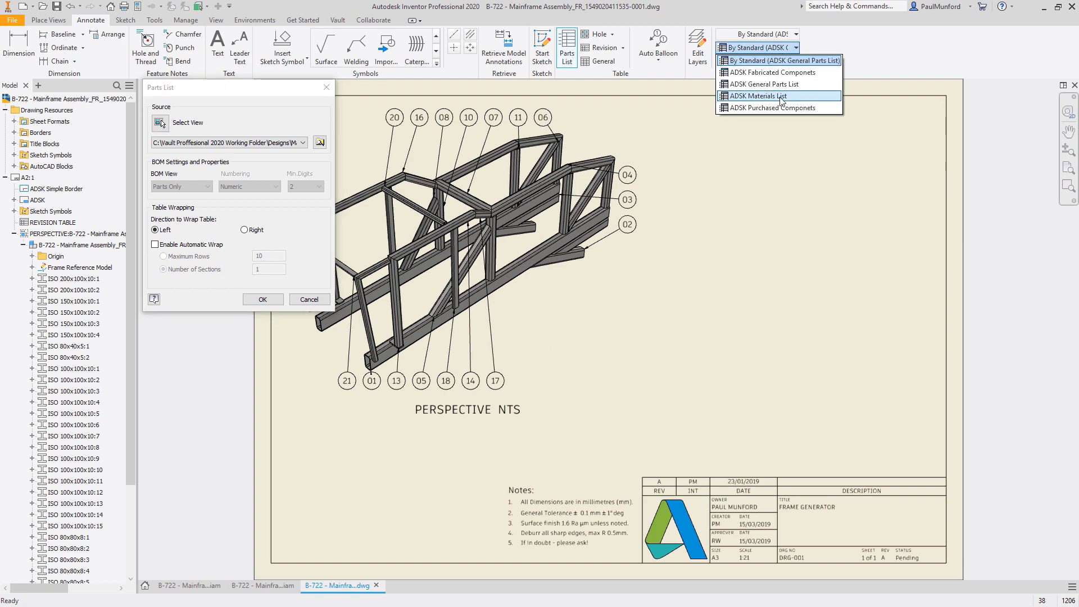
click(780, 97)
key(Return)
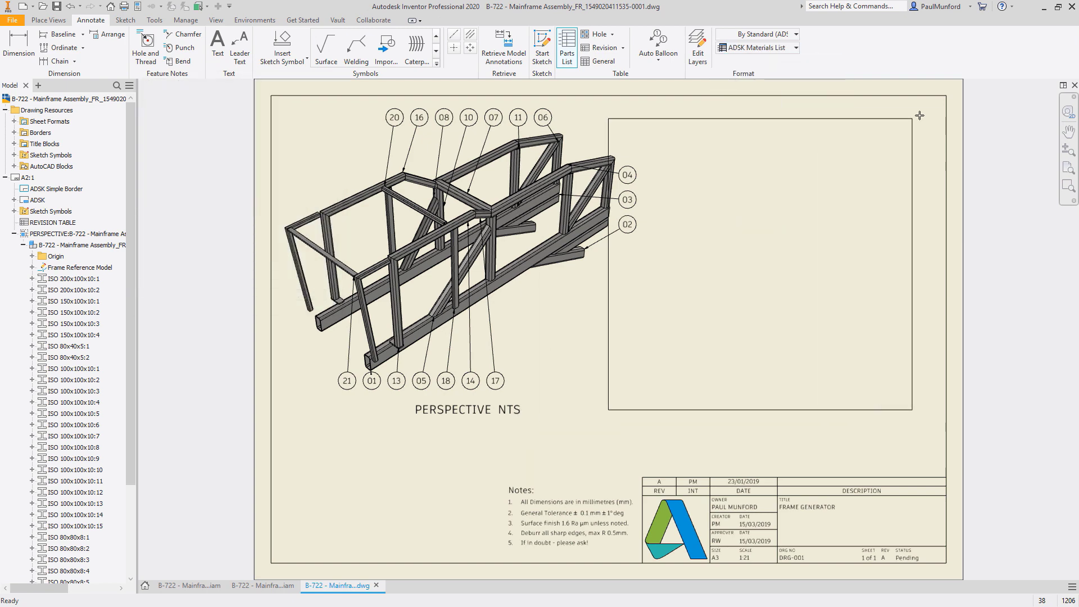
click(946, 96)
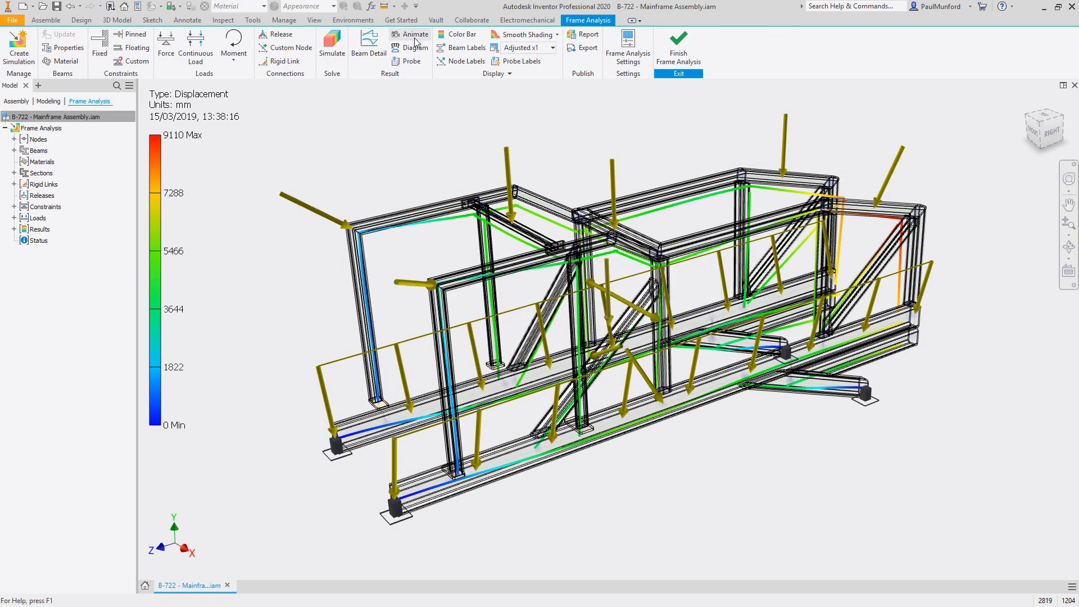
- Animate the mainframe's displacement results from the frame analysis
click(416, 38)
click(327, 116)
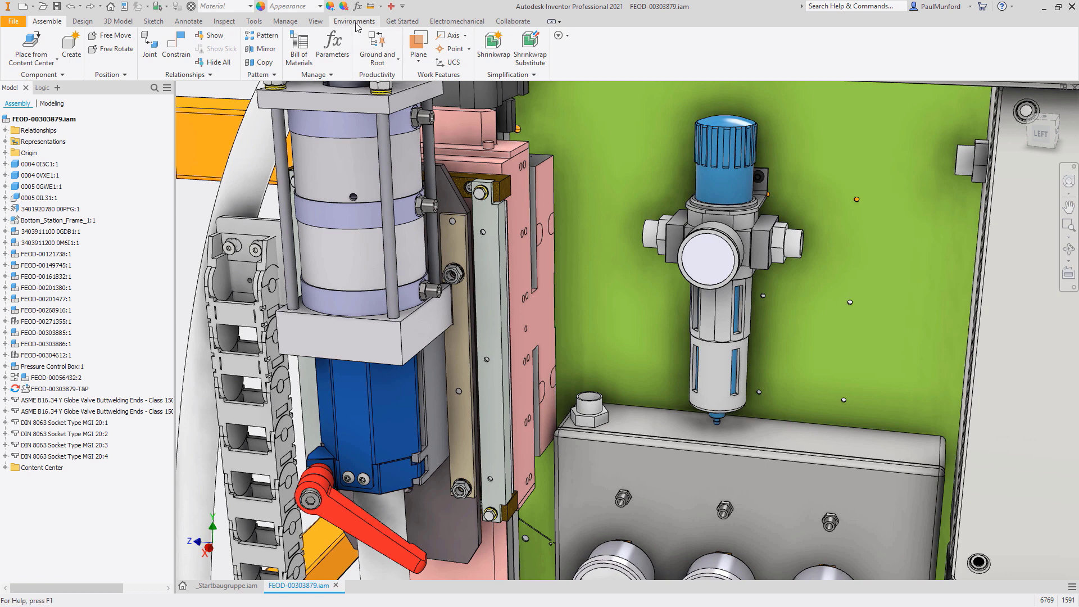
- Create a pipe run in the Tube and Pipe environment and start a new Jointed PVC-U pipe route in it
click(354, 22)
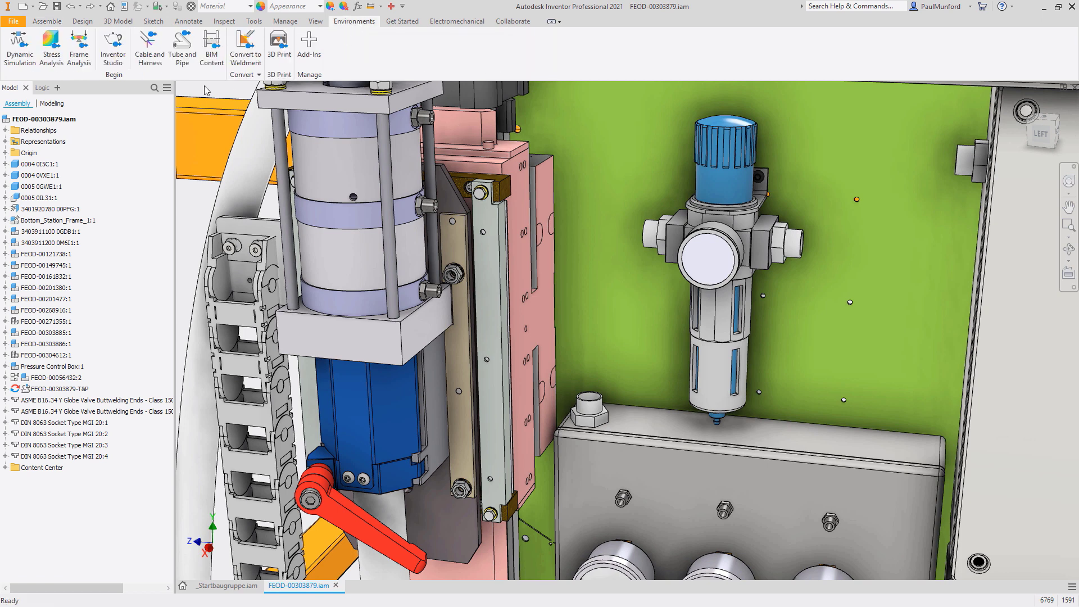
click(131, 51)
click(323, 159)
right_click(302, 165)
click(302, 194)
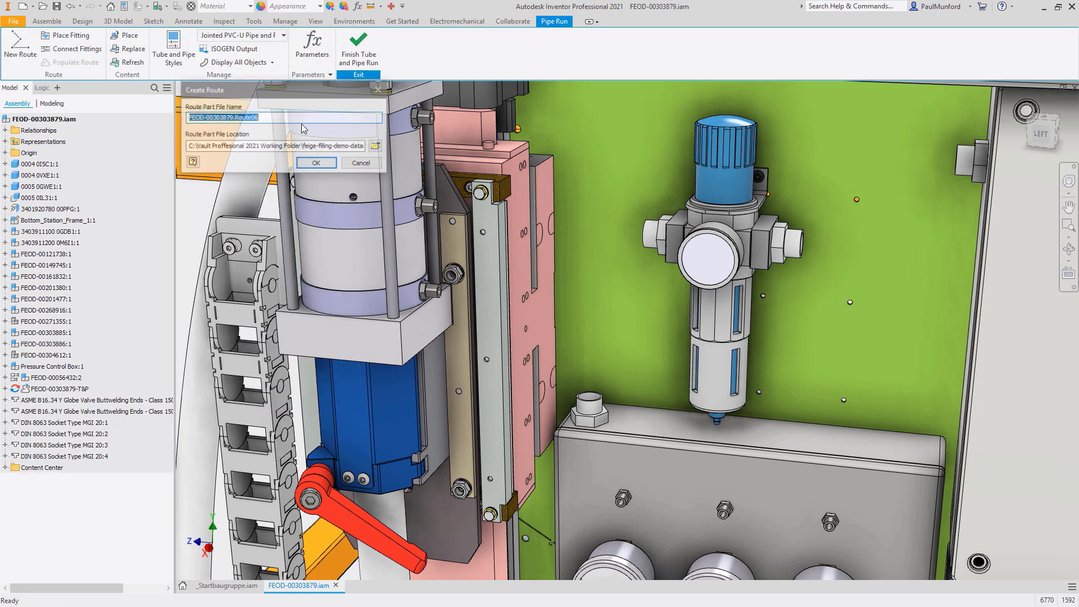
click(324, 159)
right_click(306, 166)
click(307, 133)
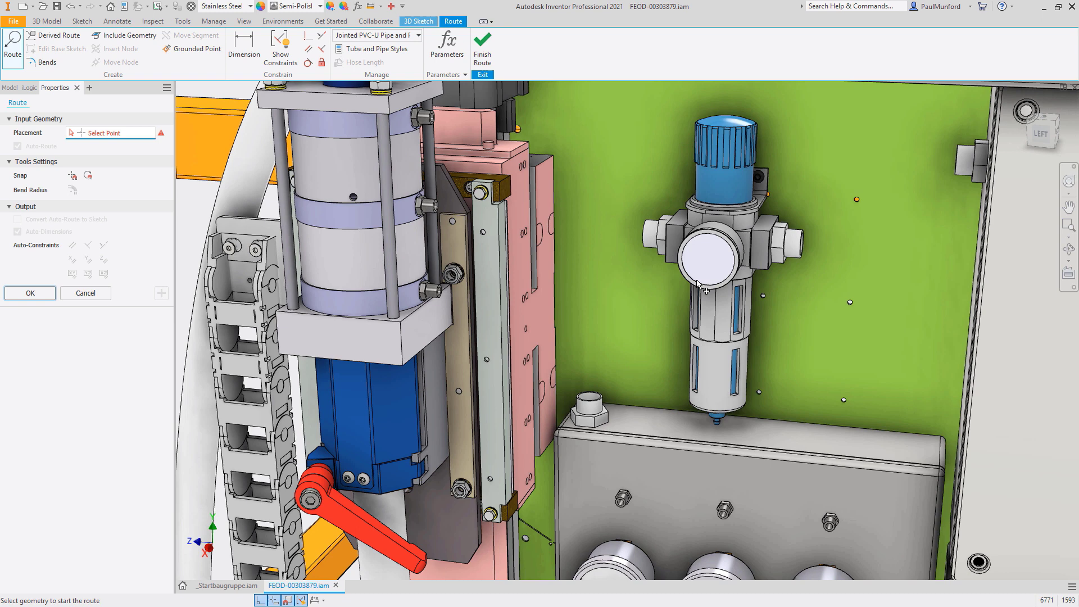
- Auto-route pipe from the wall fitting to the regulator's nearest port, and from its opposite port to the control box's top fitting
click(957, 167)
click(802, 247)
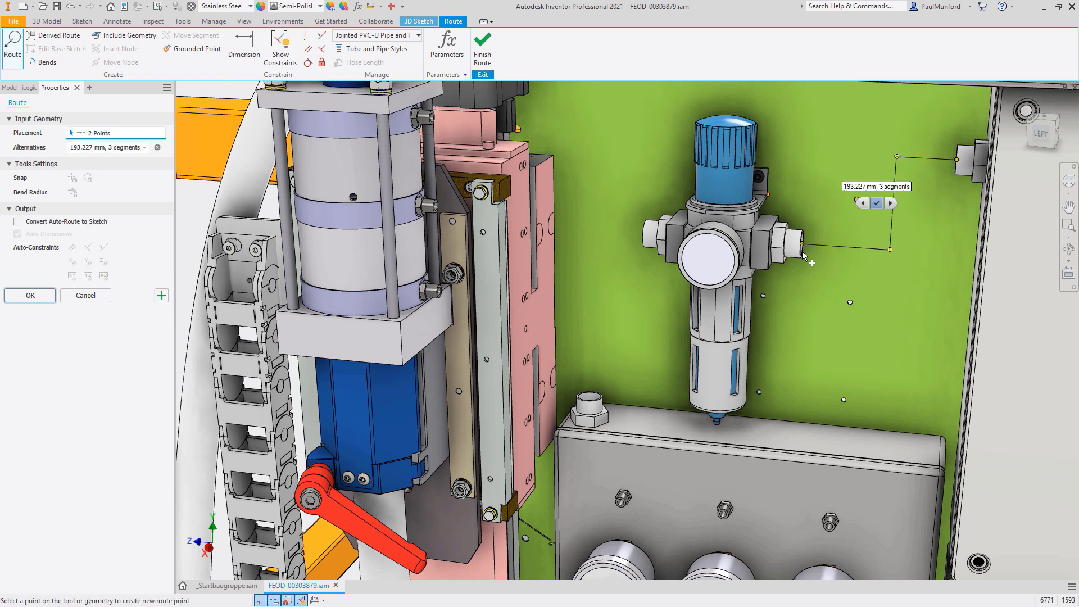
click(165, 298)
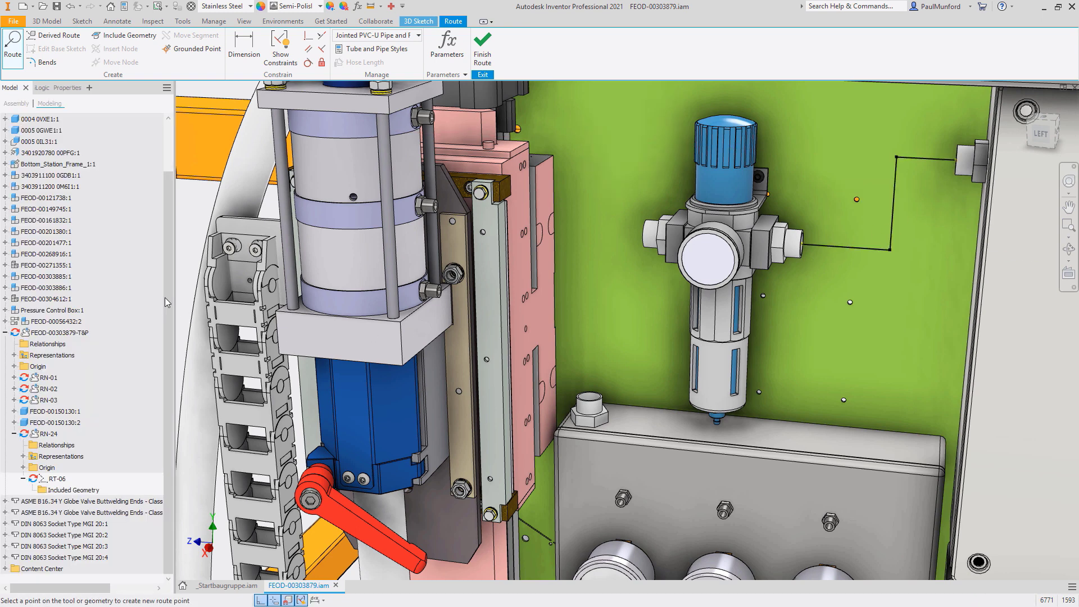
click(645, 232)
click(590, 396)
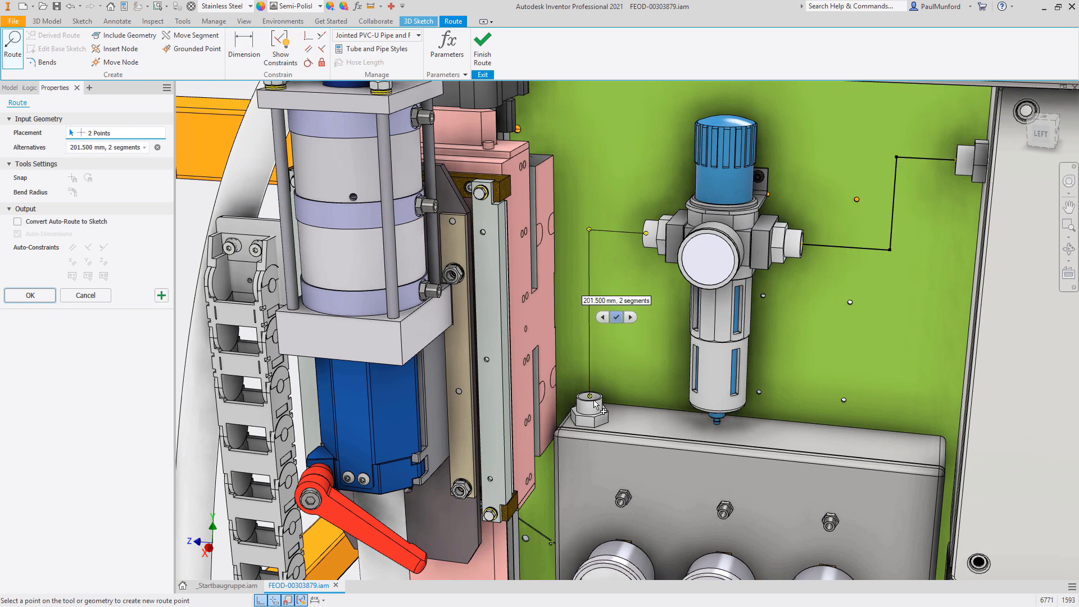
click(31, 295)
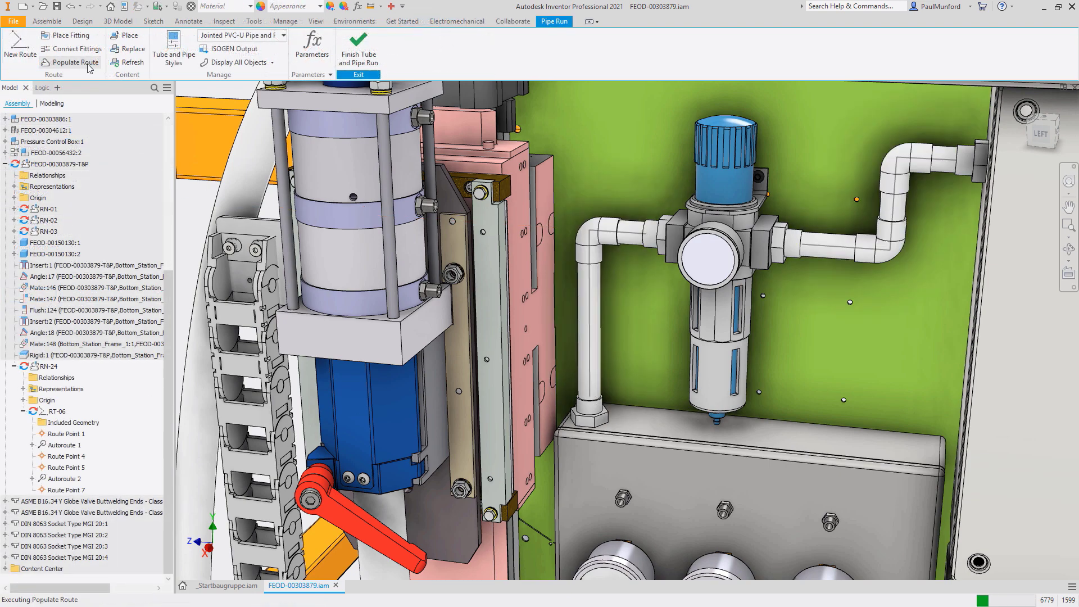
- Connect the cylinder ports to the control box fittings with Hydraulic Hose - Female routes
click(21, 45)
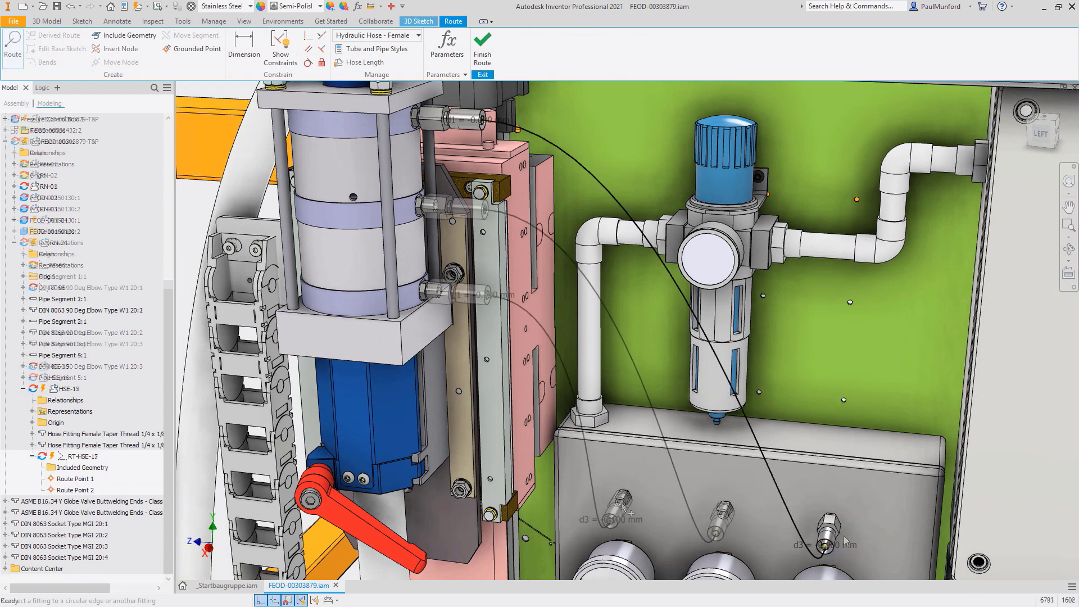
right_click(622, 505)
click(640, 504)
click(482, 46)
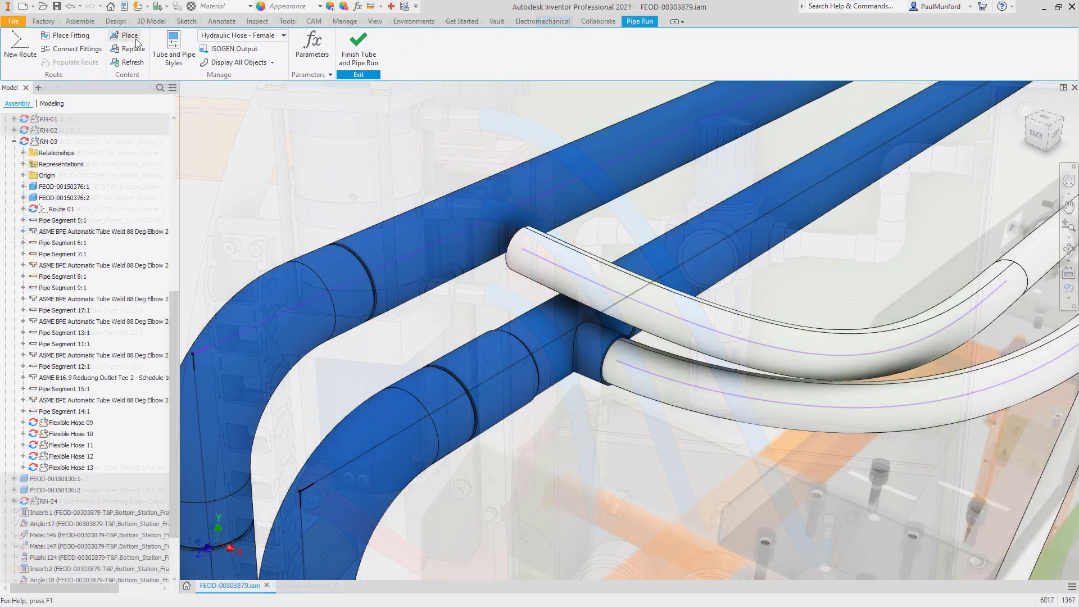
- Place an ASME B16.9 reducing outlet tee on the upper blue pipe near the open hose end
click(135, 37)
double_click(385, 257)
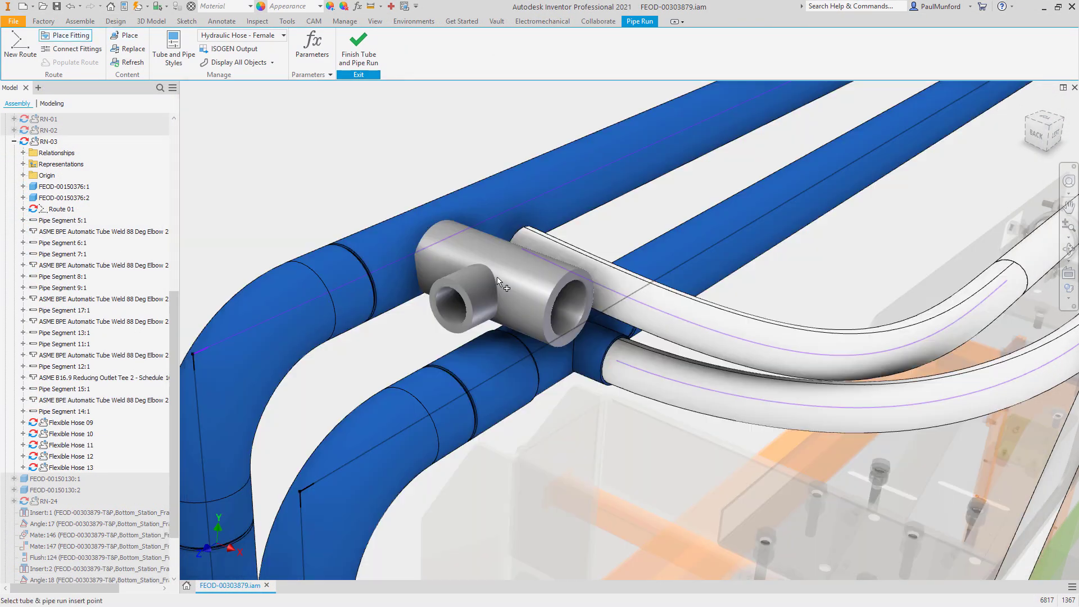
click(459, 232)
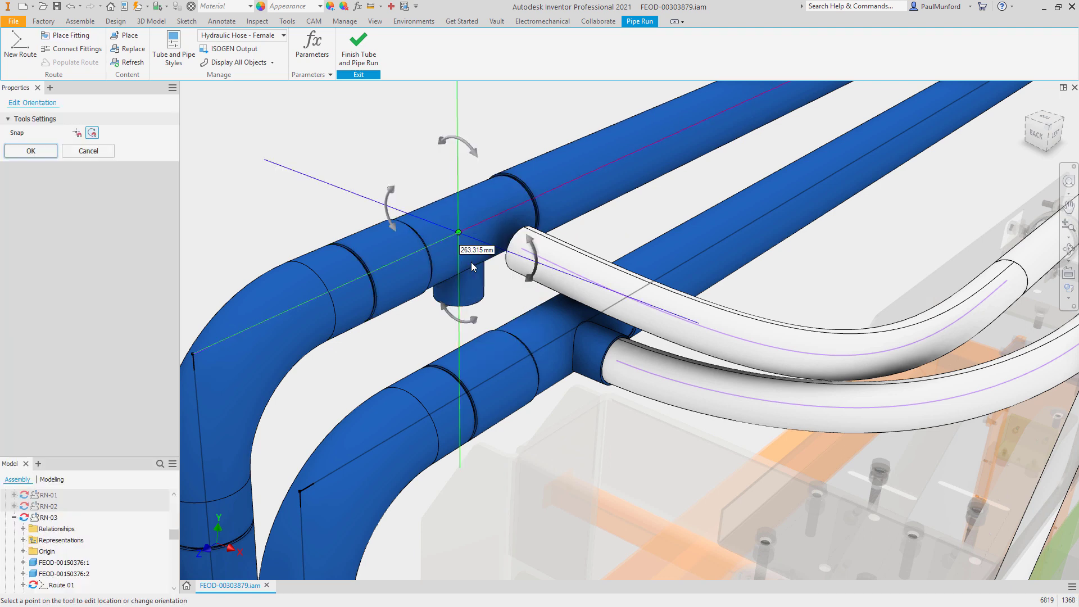
- Position the new tee at 275 mm along the pipe and rotate it -90 degrees towards the hose
click(459, 232)
text(275)
key(Return)
click(543, 256)
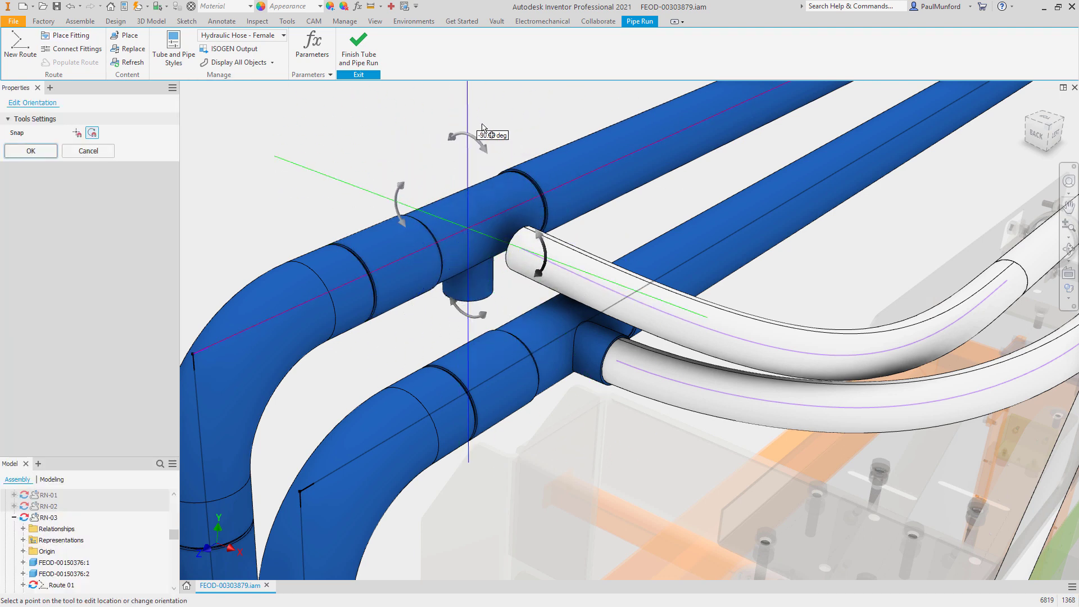
click(477, 122)
right_click(479, 119)
click(492, 136)
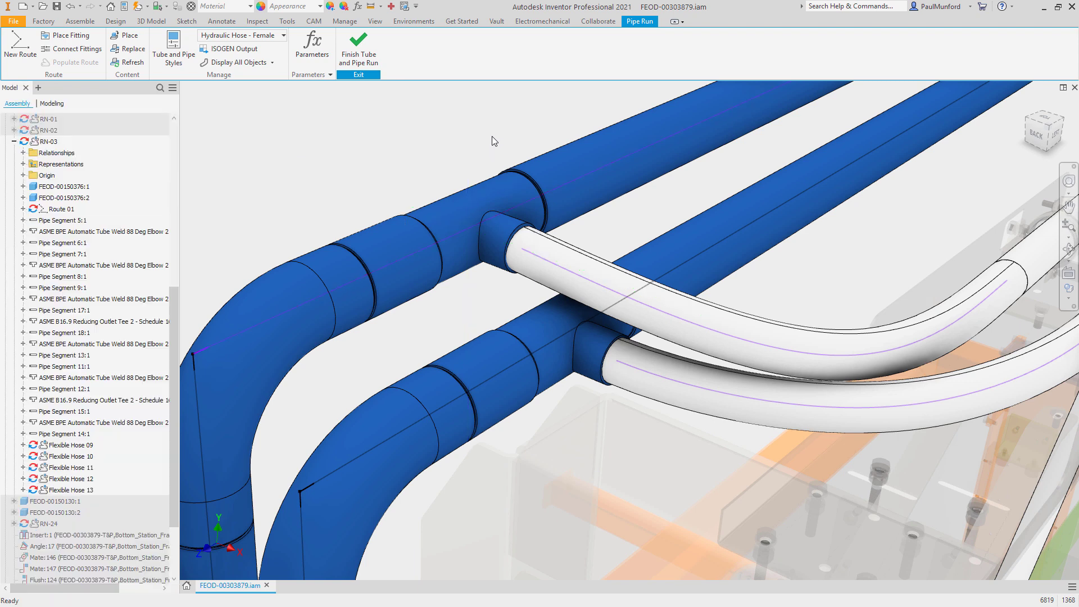
- Connect the upper white flexible hose to the new tee with Connect Fittings
click(477, 191)
right_click(477, 191)
click(447, 170)
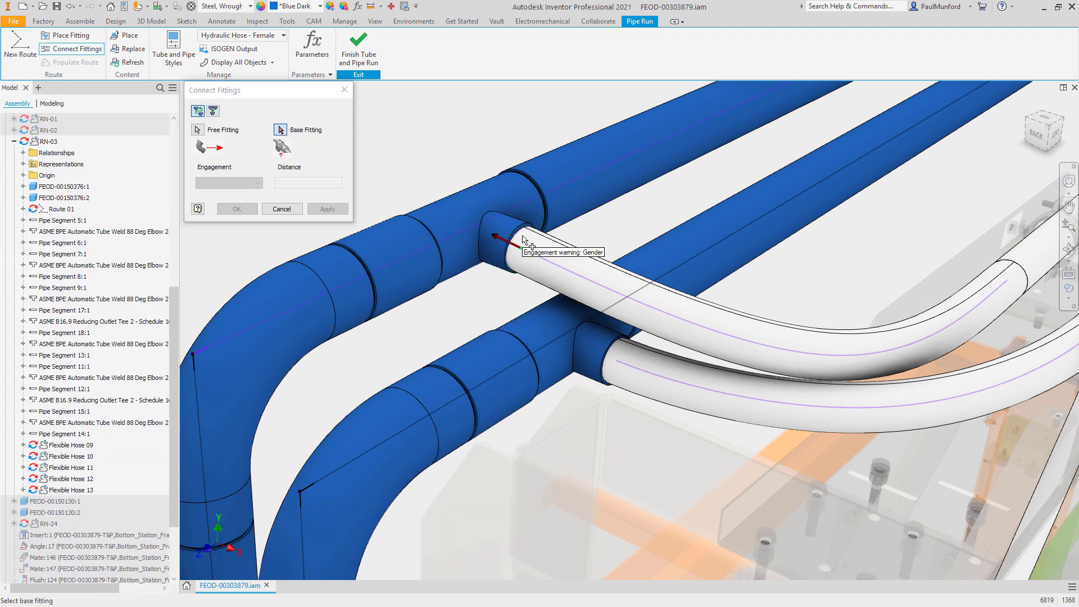
click(472, 234)
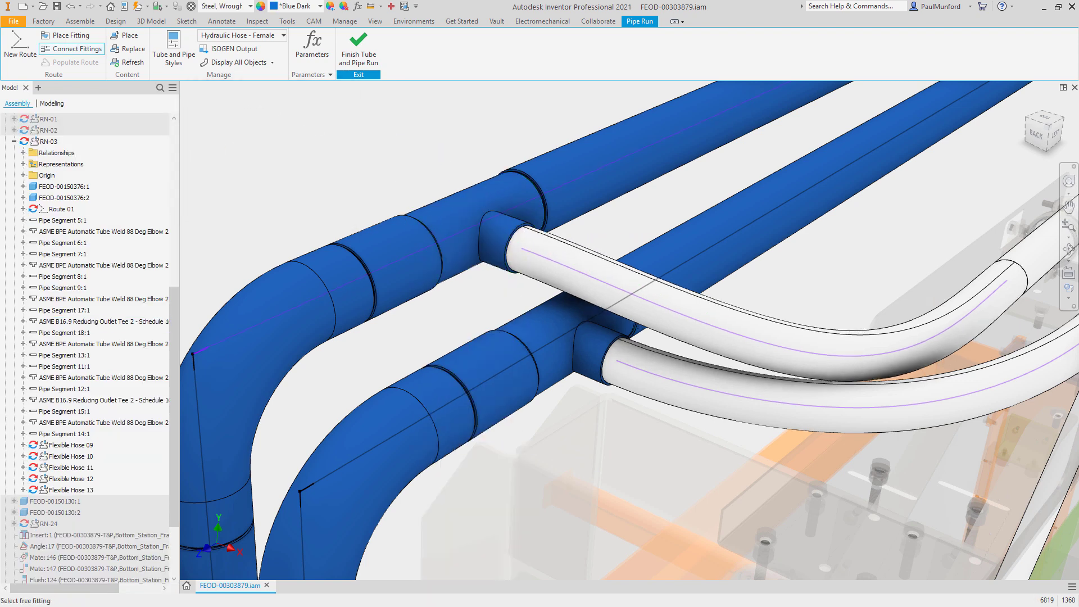
- Review the tube and pipe runs' parts-only bill of materials and generate the ISOGEN output
click(484, 48)
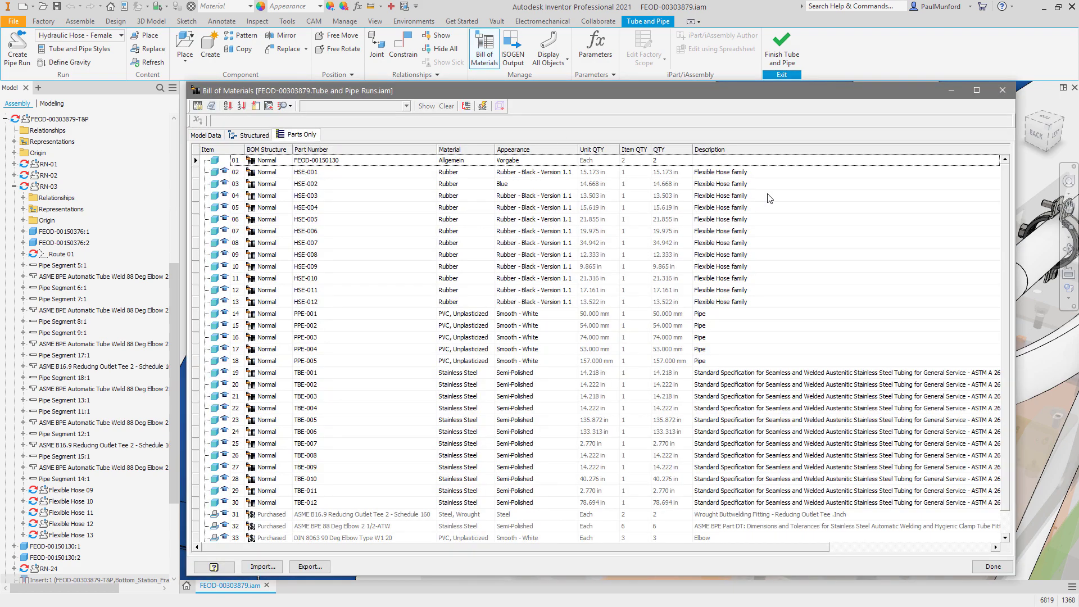
click(1002, 90)
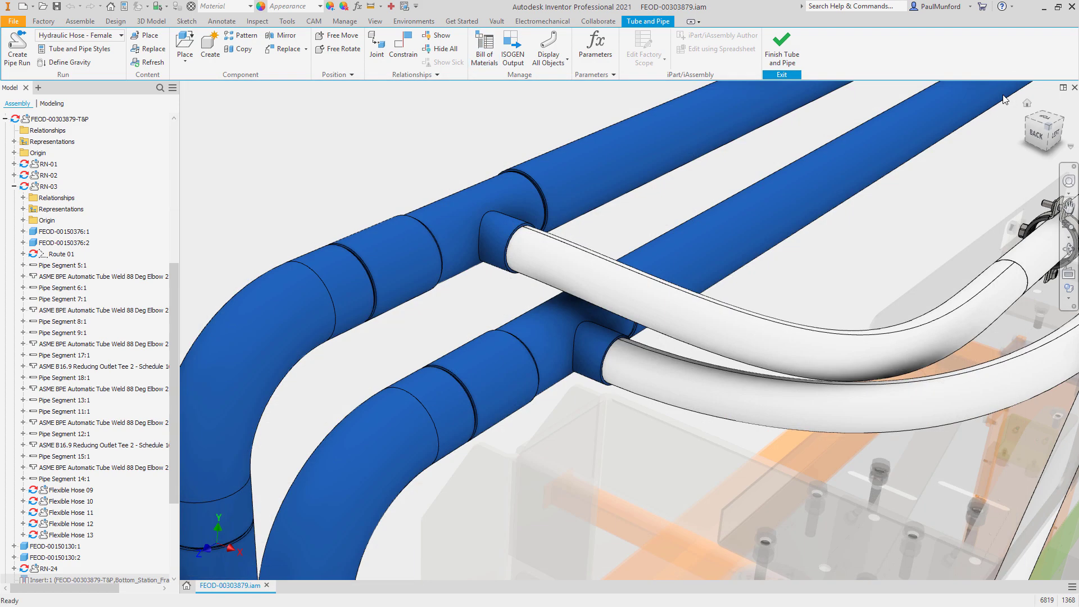
click(513, 55)
click(641, 358)
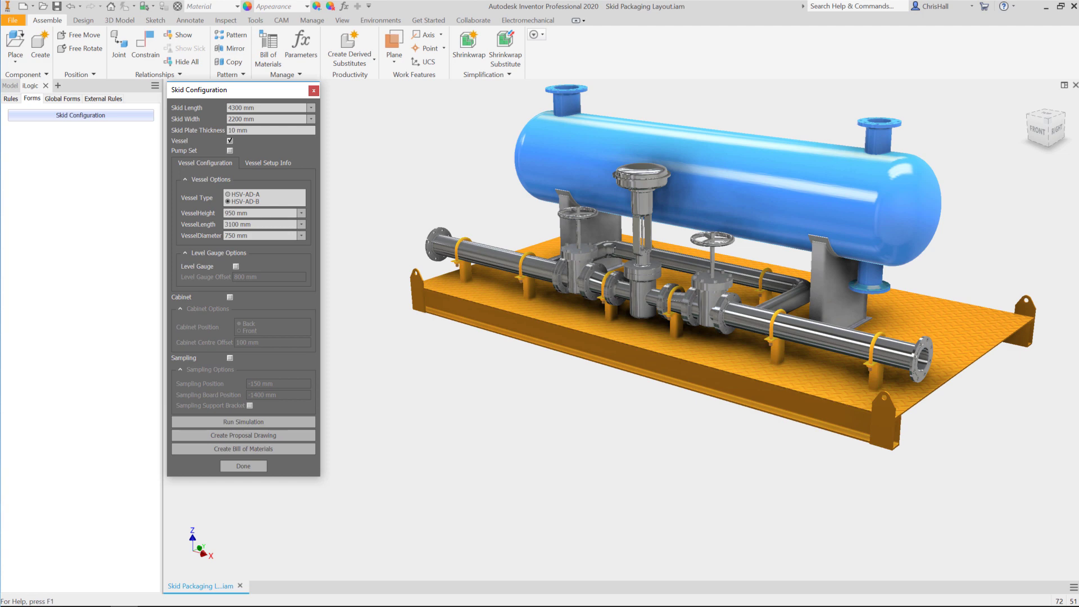
- Configure the skid with vessel type HSV-AD-A, a 3500 mm vessel length, and the level gauge, cabinet and sampling options enabled
click(228, 194)
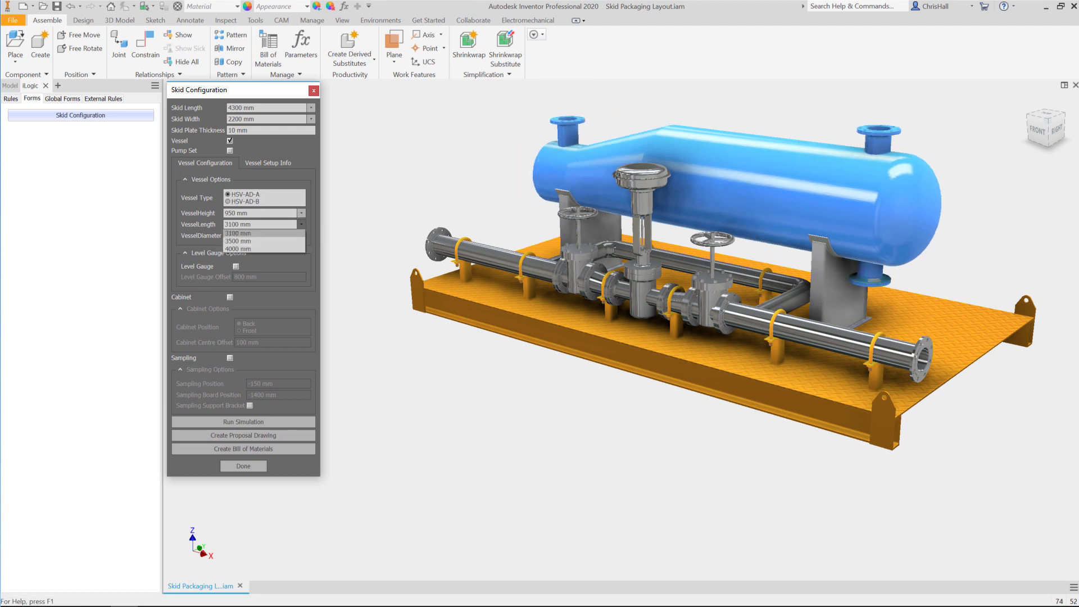
click(254, 242)
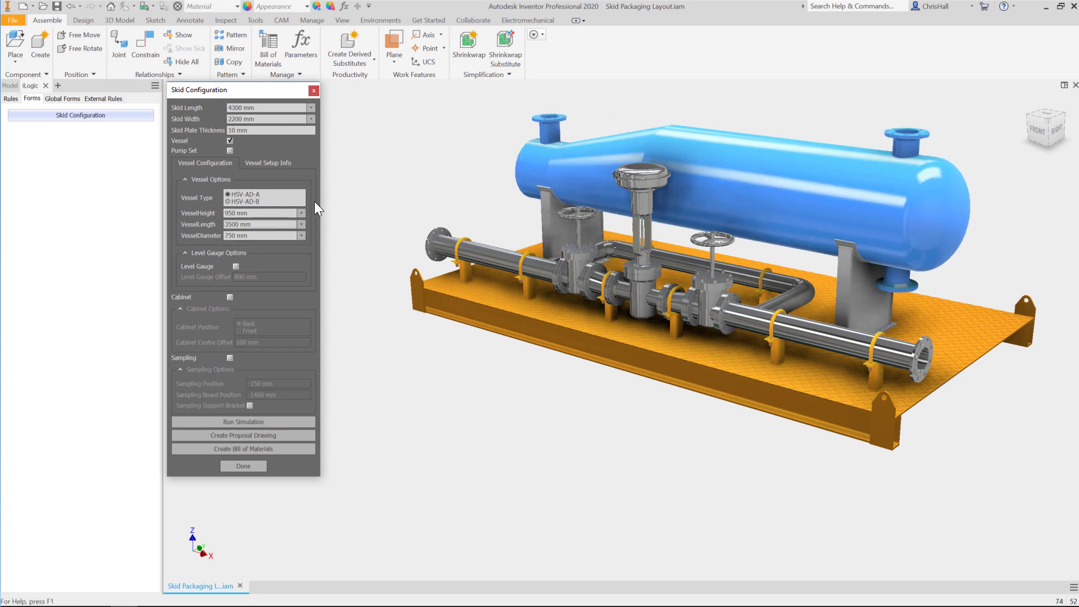
click(229, 296)
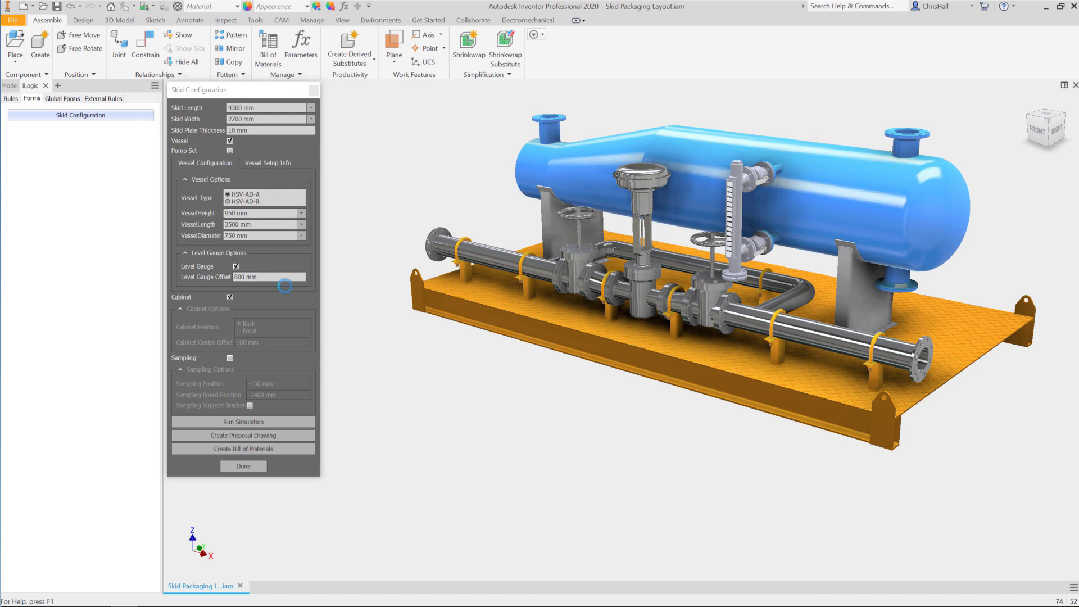
click(230, 357)
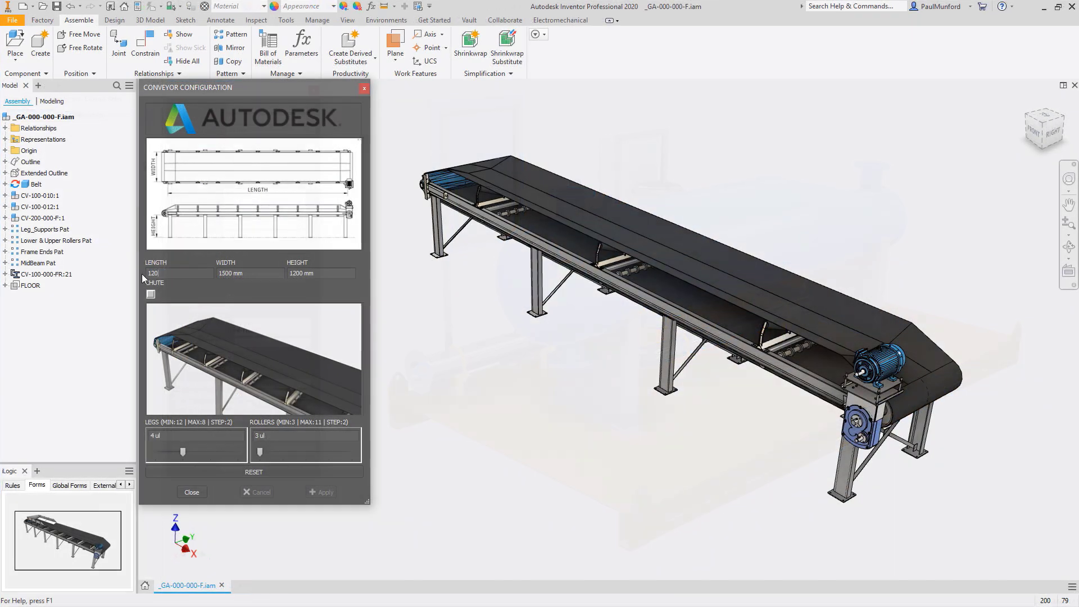
- Set the conveyor's length to 12000 mm and its rollers to 9, applying both changes to the model
click(314, 491)
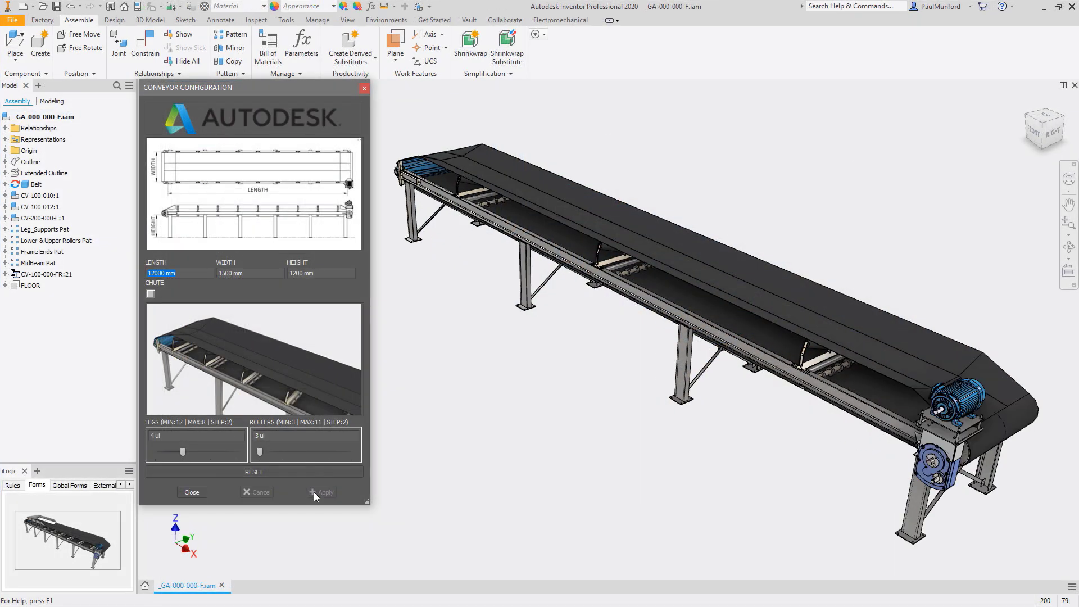
drag(259, 451, 337, 456)
click(329, 494)
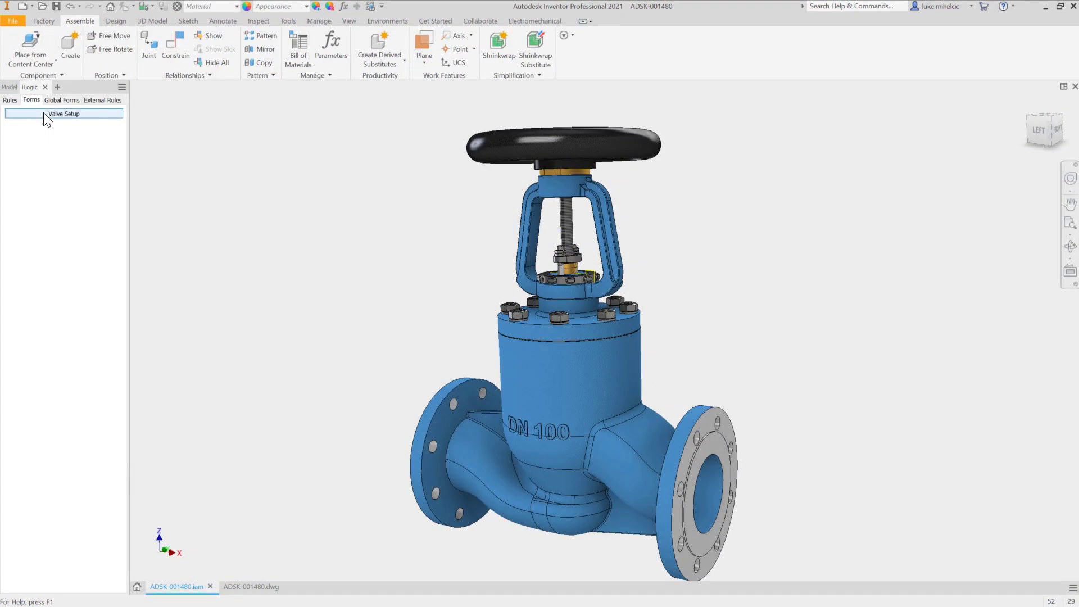
- Open the Valve Setup form and set the valve's nominal bore (NB) to 80 mm
click(47, 114)
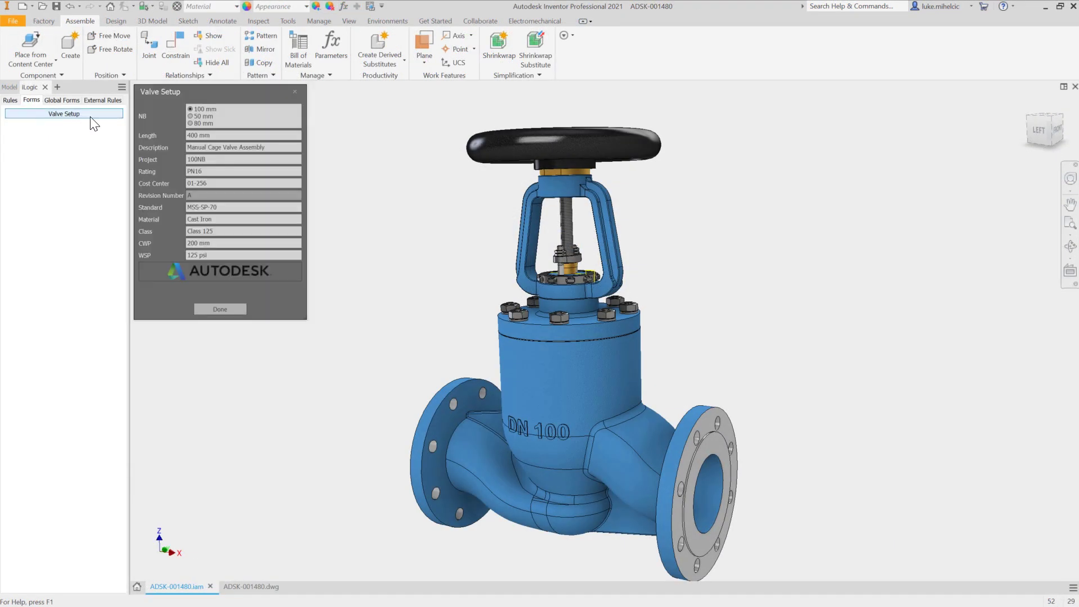
click(190, 124)
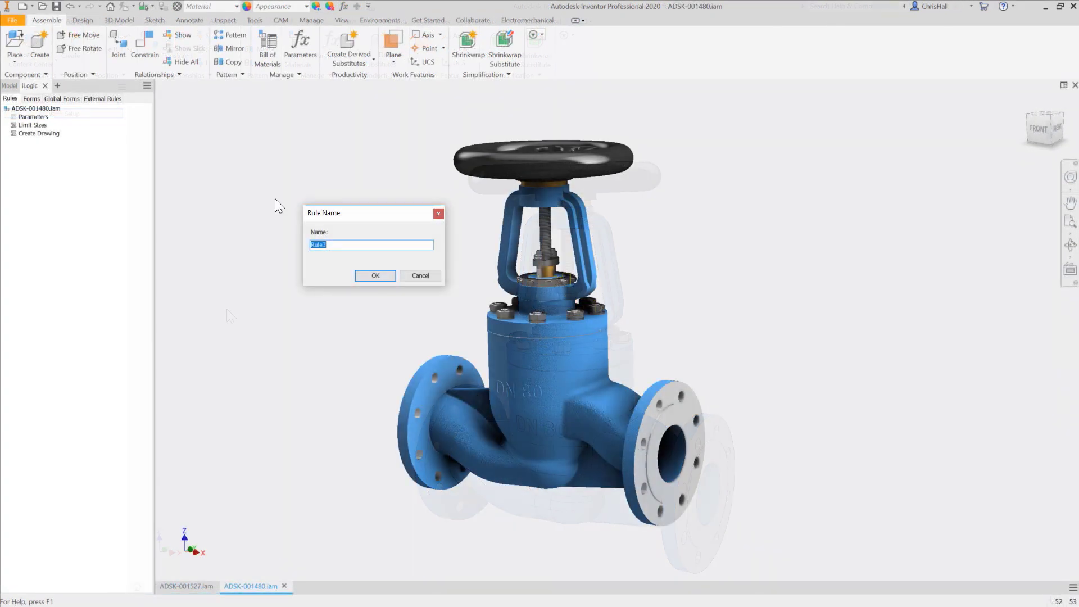
- Create an iLogic rule named Valve Sizes and add comments describing the fixed parameter value list and the lookup-table alternative
text(Valve Sizes)
key(Return)
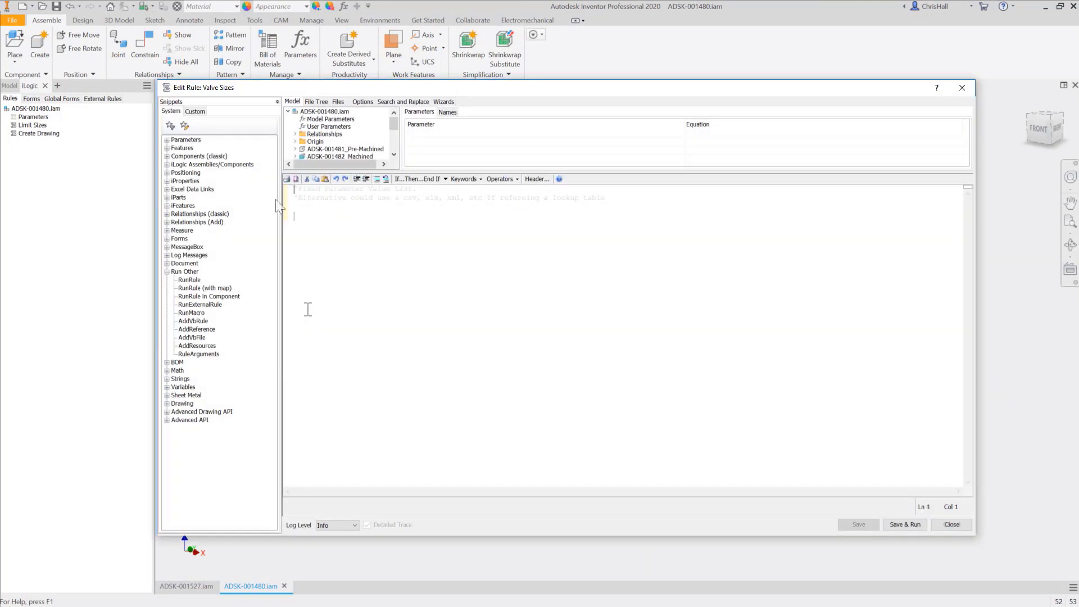
text('Fixed Parameter Value List. 'Alternative could use a csv, xls, xml, etc If refereing a lookup table)
- Write a Select Case NB block assigning flange, hole and stem parameter values for each valve size, including 80 mm and 100 mm
text(Select Case N)
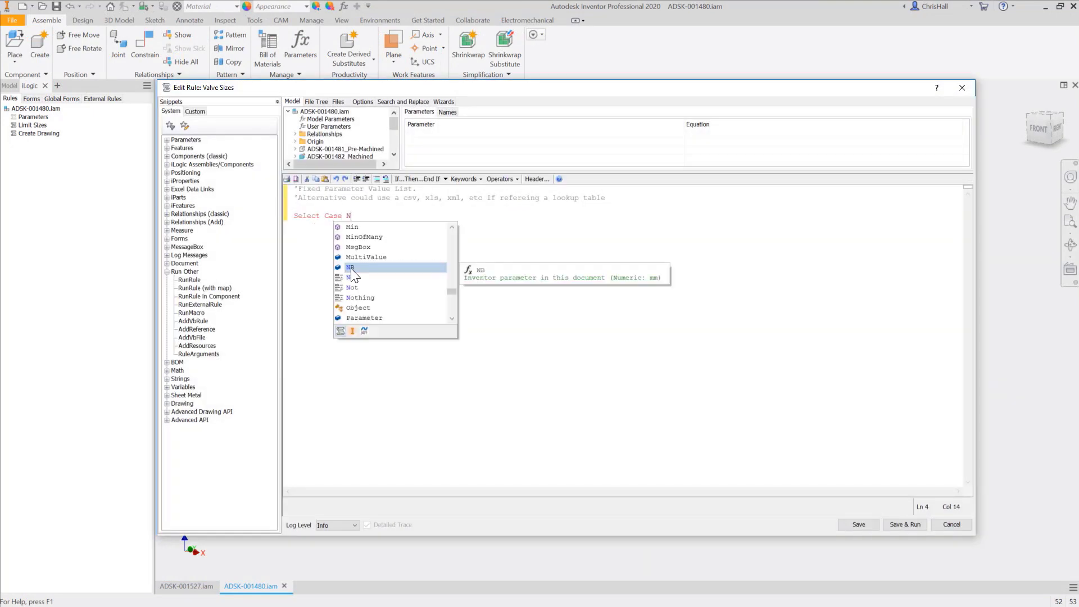
double_click(351, 268)
key(Return)
key(Return)
text(P6D mm125)
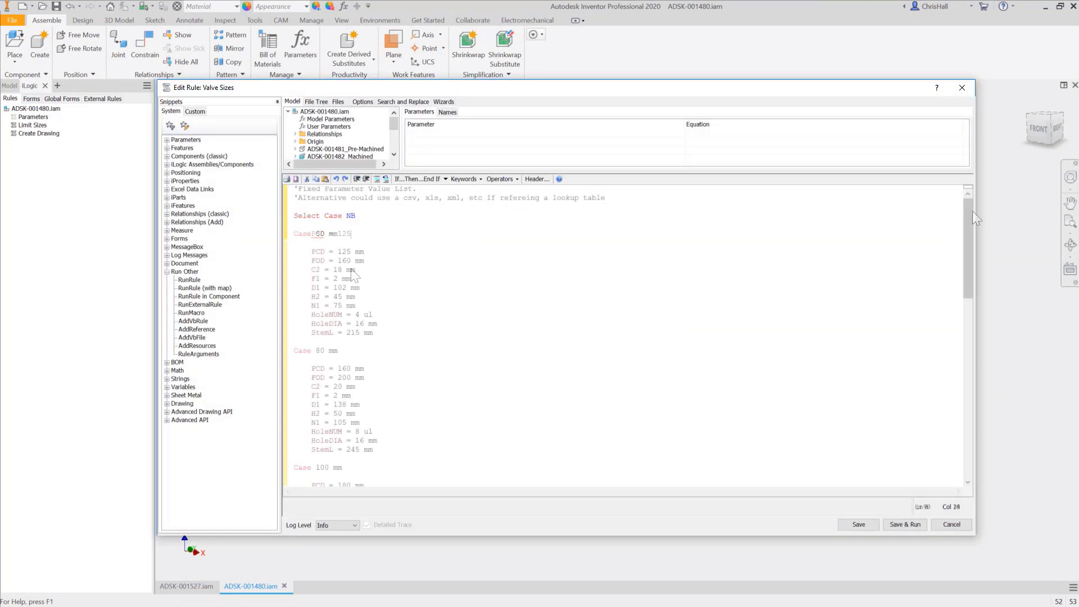
drag(972, 210, 966, 427)
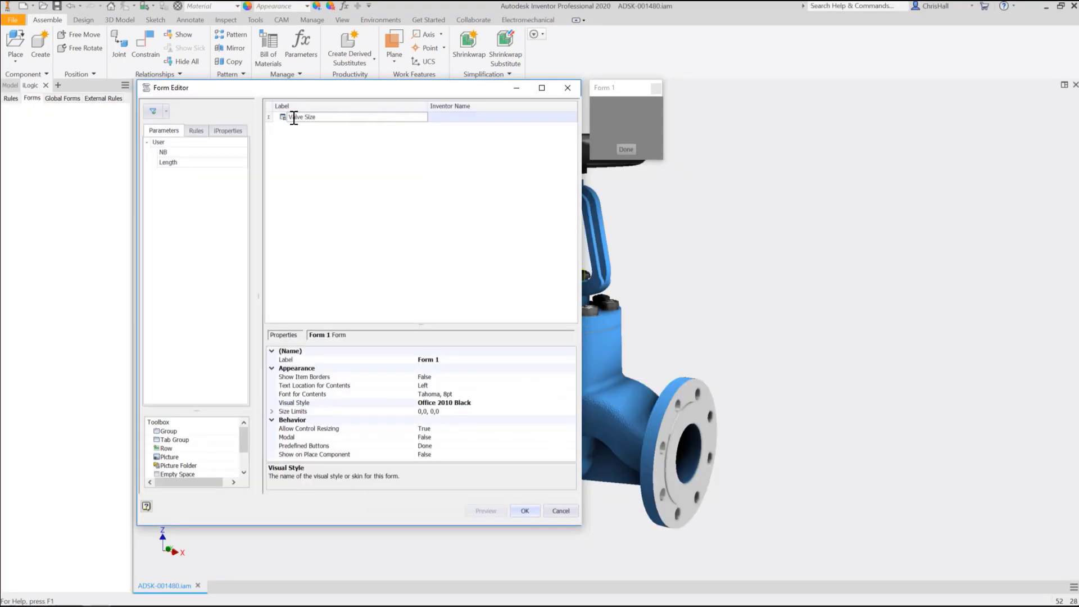
- Add the NB and Length parameters and the Part Number, Description and Cost Center iProperties to the Valve Size form
drag(163, 152, 324, 163)
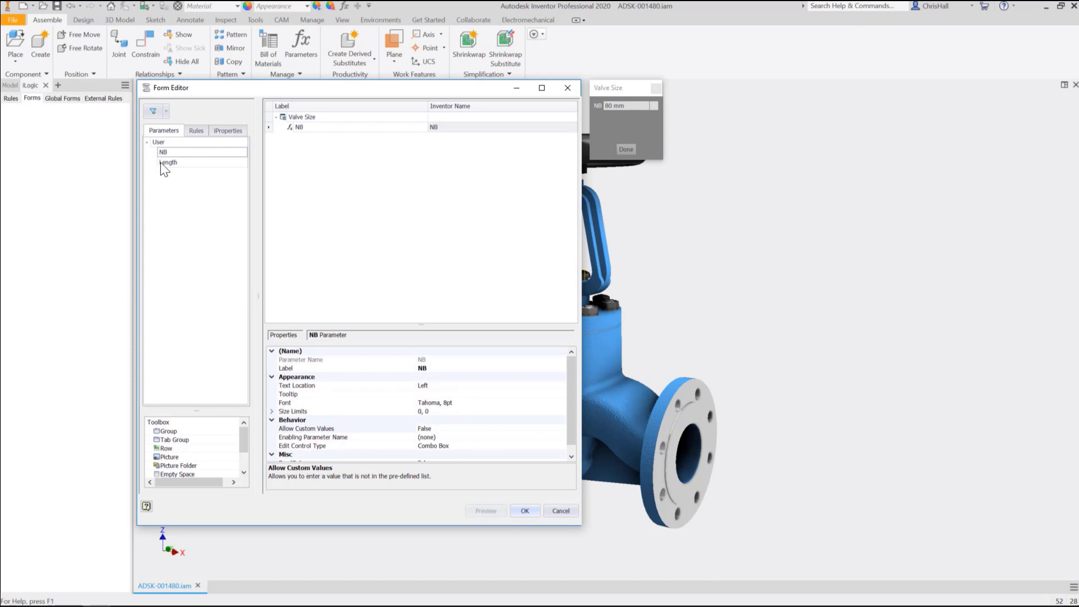
drag(163, 163, 308, 141)
click(225, 131)
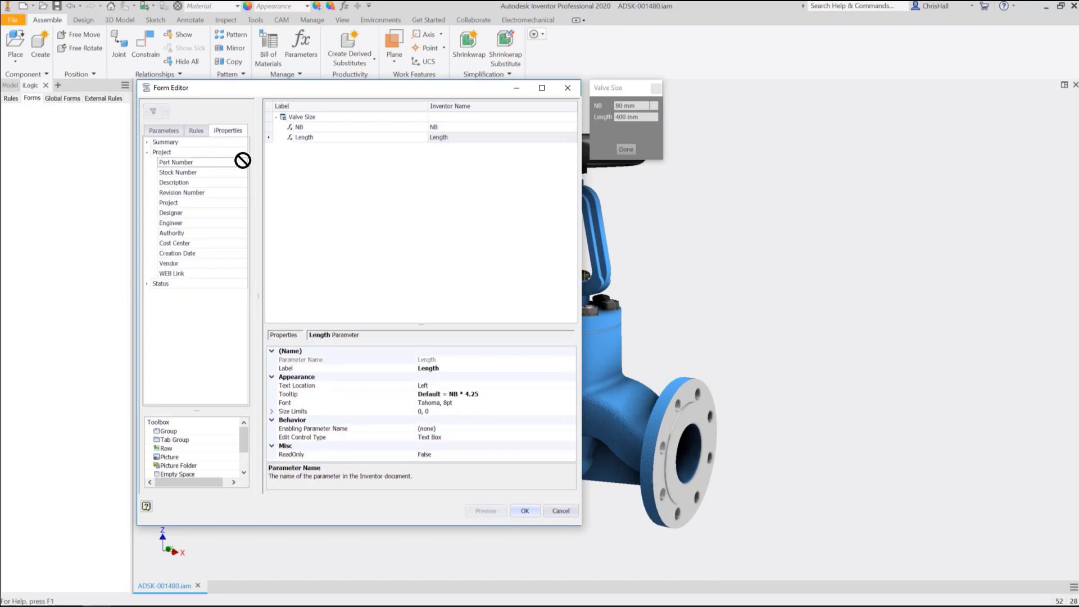
drag(243, 160, 314, 147)
drag(172, 183, 306, 168)
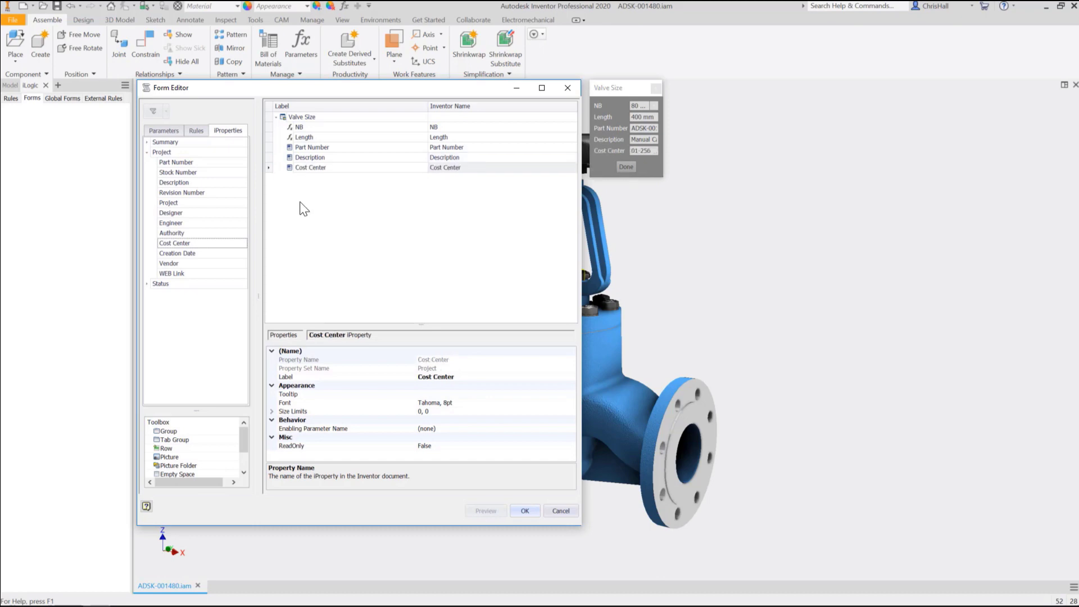
- Add a picture to the Valve Size form using logo.png as its image and finish the form
scroll(245, 443, down, 1)
drag(169, 430, 307, 178)
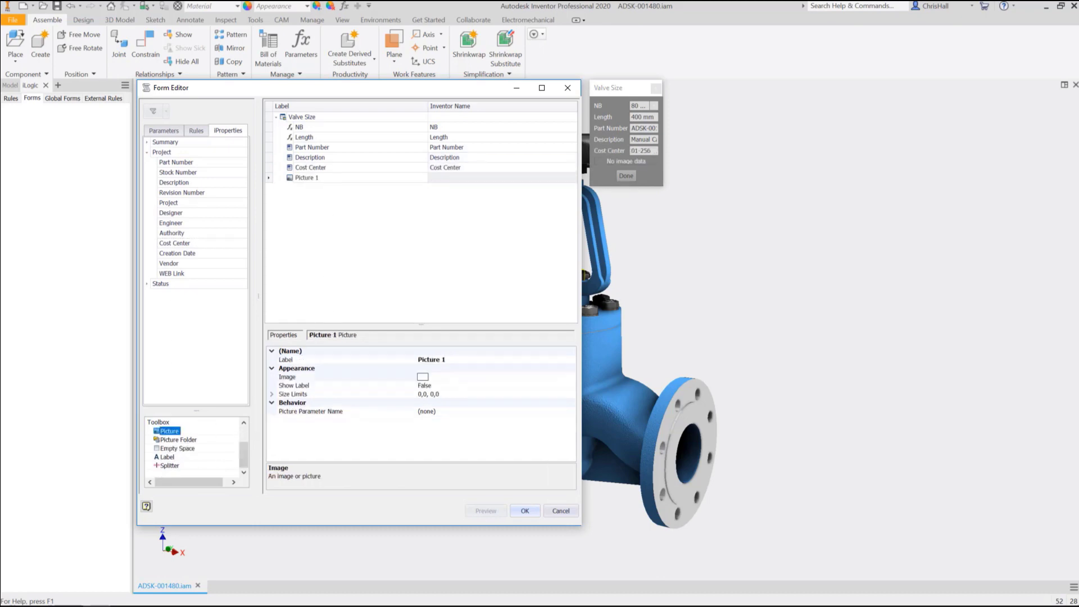
click(423, 377)
click(574, 377)
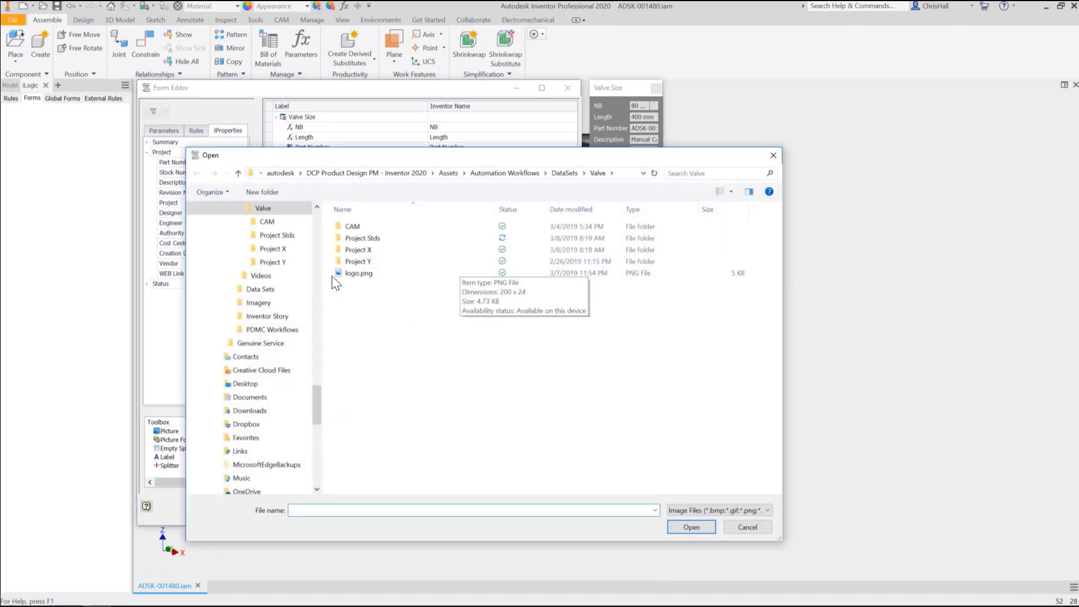
click(358, 273)
click(692, 528)
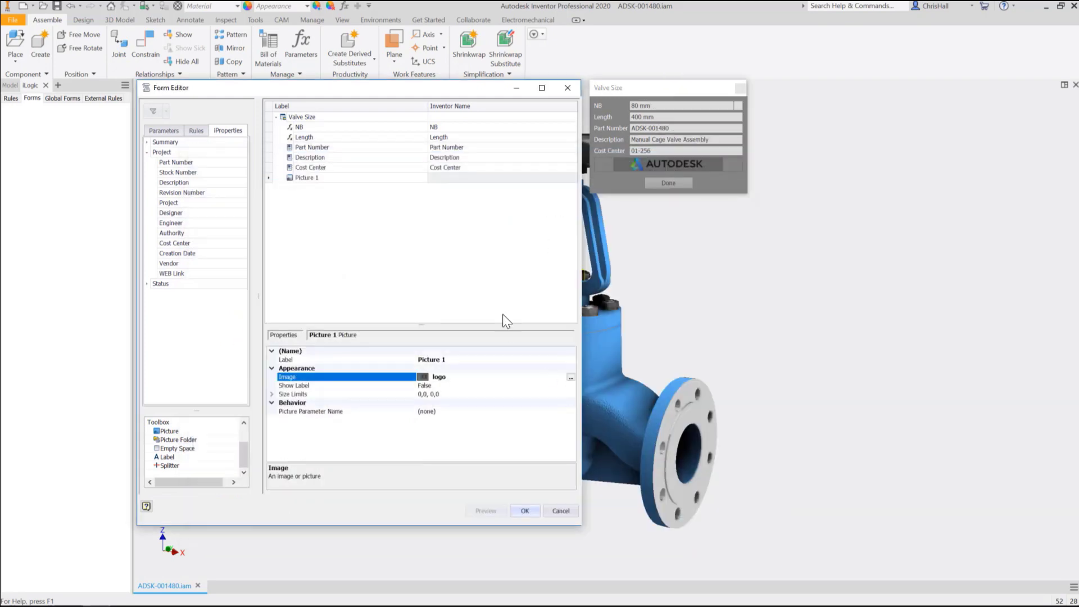
click(523, 511)
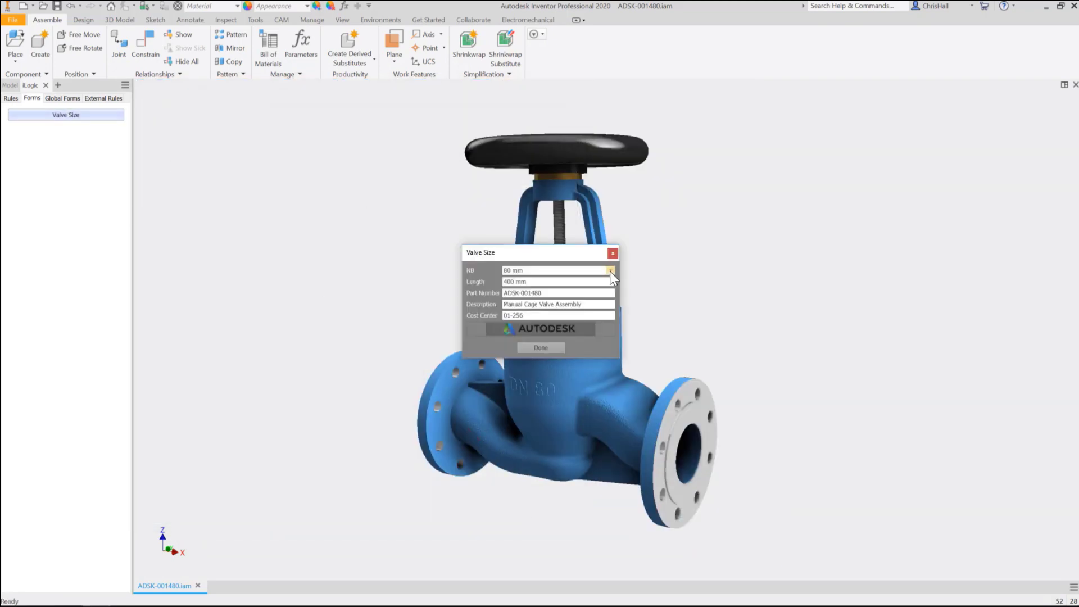
- Choose another NB size for the valve in the Valve Size form
click(609, 271)
click(541, 285)
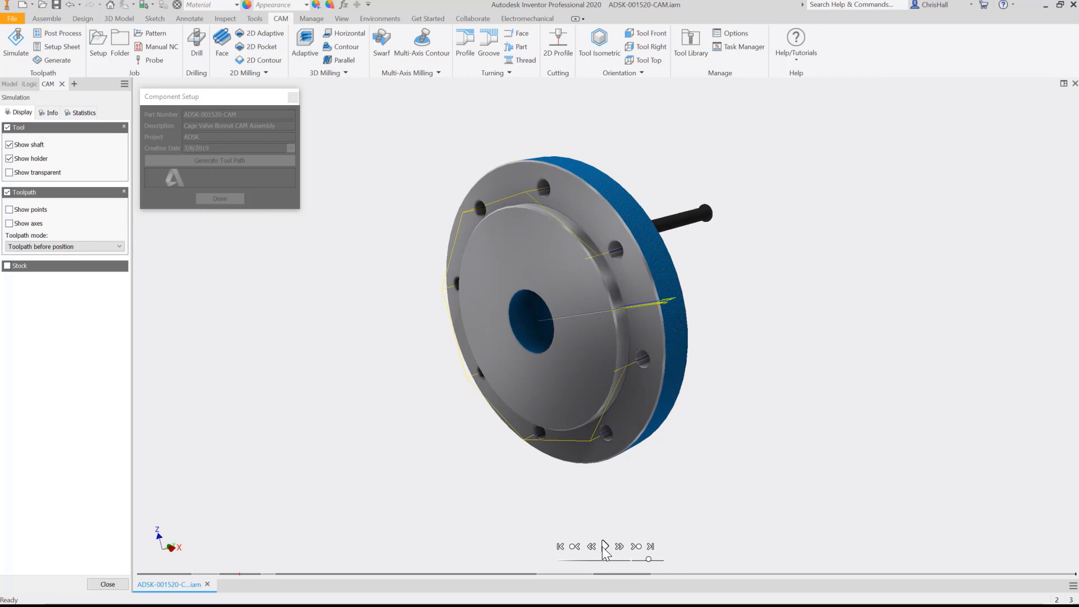
- Play the toolpath simulation for the cage valve bonnet in the CAM assembly
click(604, 546)
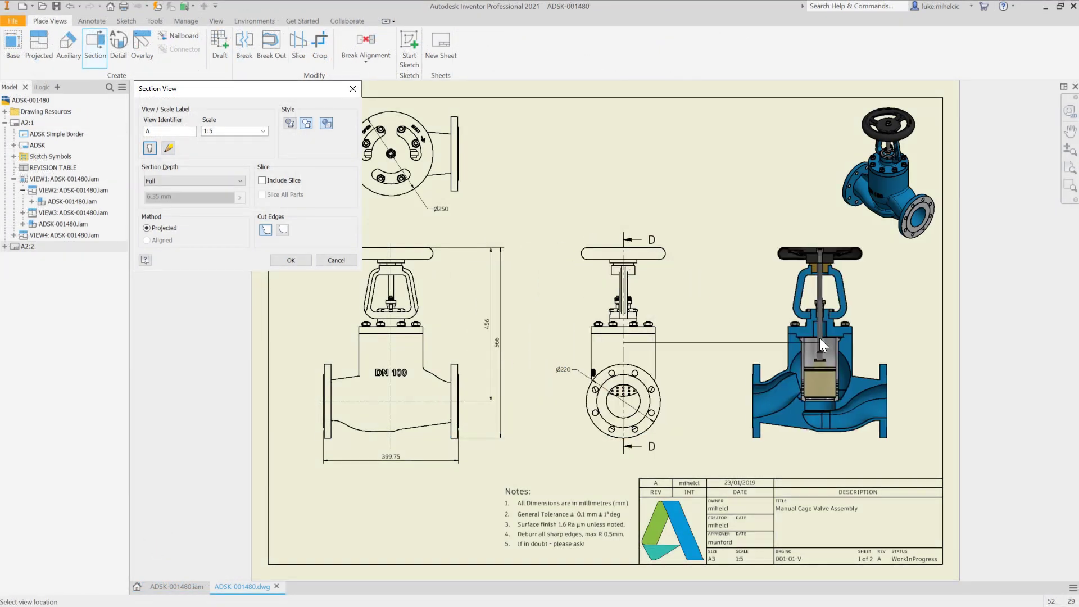
- Place the 1:5 projected section view beside the valve's side view and add a dimension to the side view
click(816, 345)
click(90, 21)
key(d)
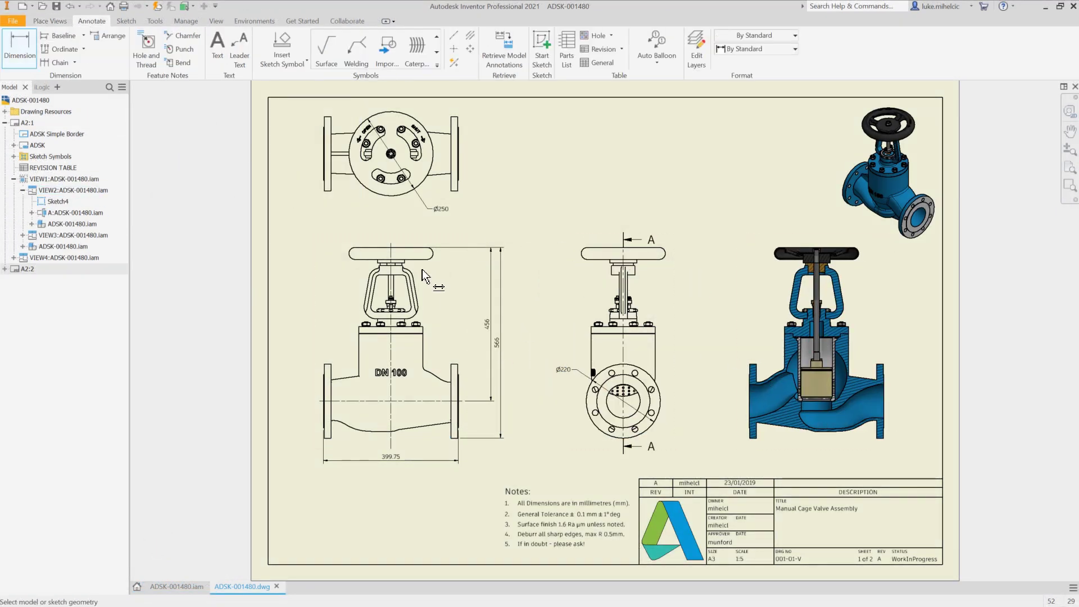
click(579, 437)
key(Escape)
- Activate the second sheet and place a structured, first-level parts list of the valve's isometric view in the sheet's upper-right corner
double_click(27, 269)
click(567, 55)
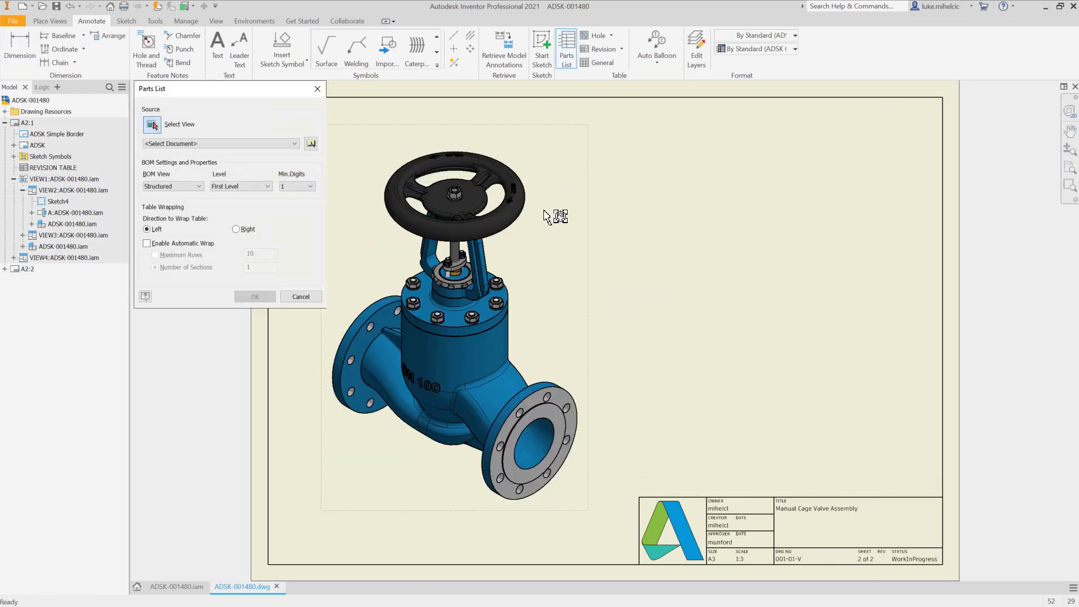
click(559, 212)
click(255, 295)
click(941, 99)
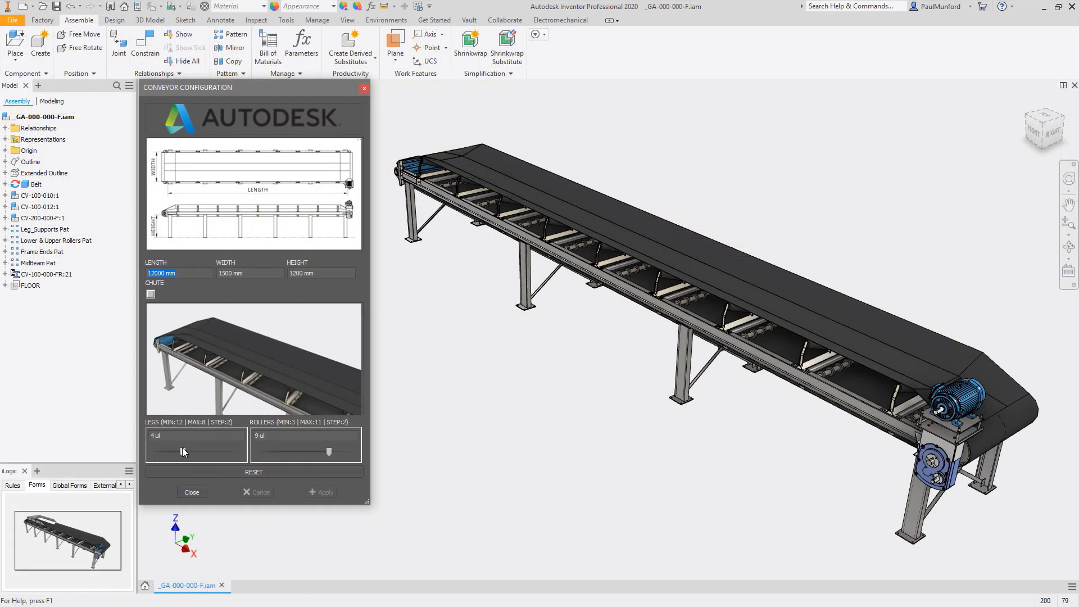
- Set the conveyor's legs to 6 and enable the chute, applying both changes
drag(183, 451, 212, 454)
click(320, 492)
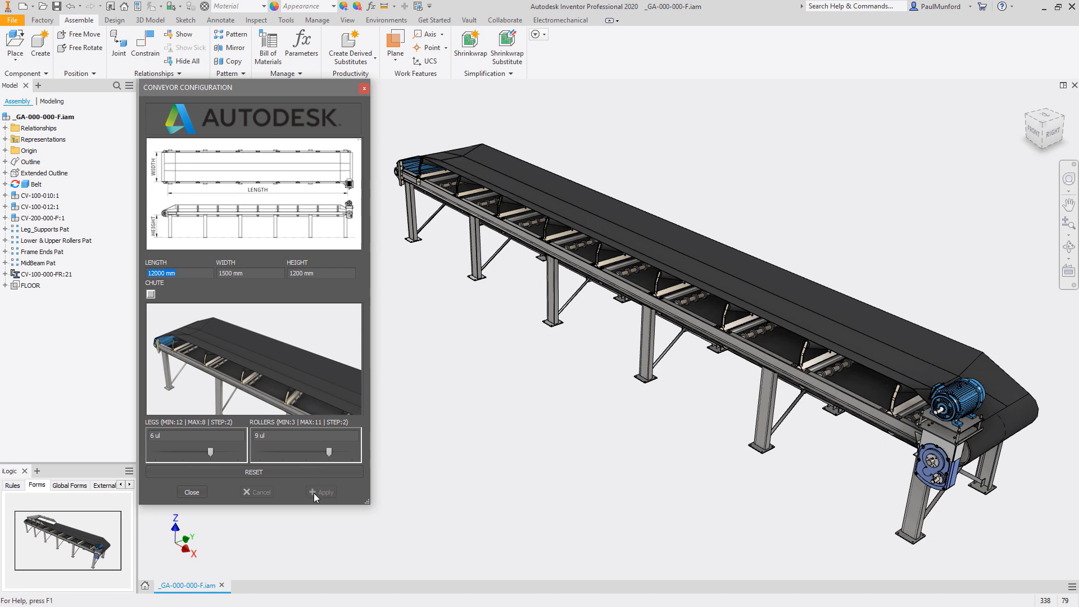
click(151, 293)
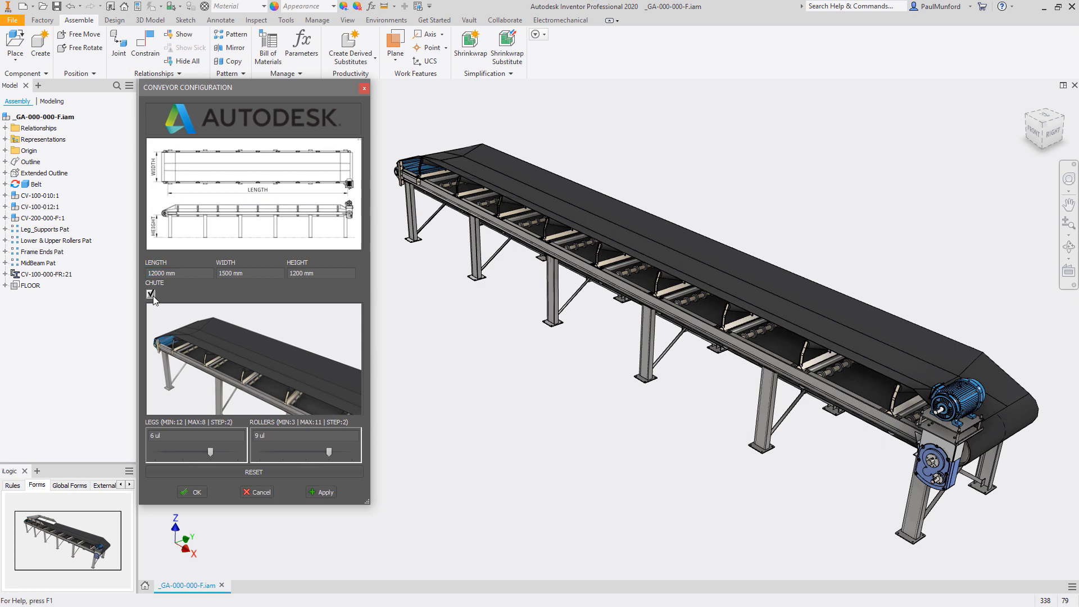
click(319, 493)
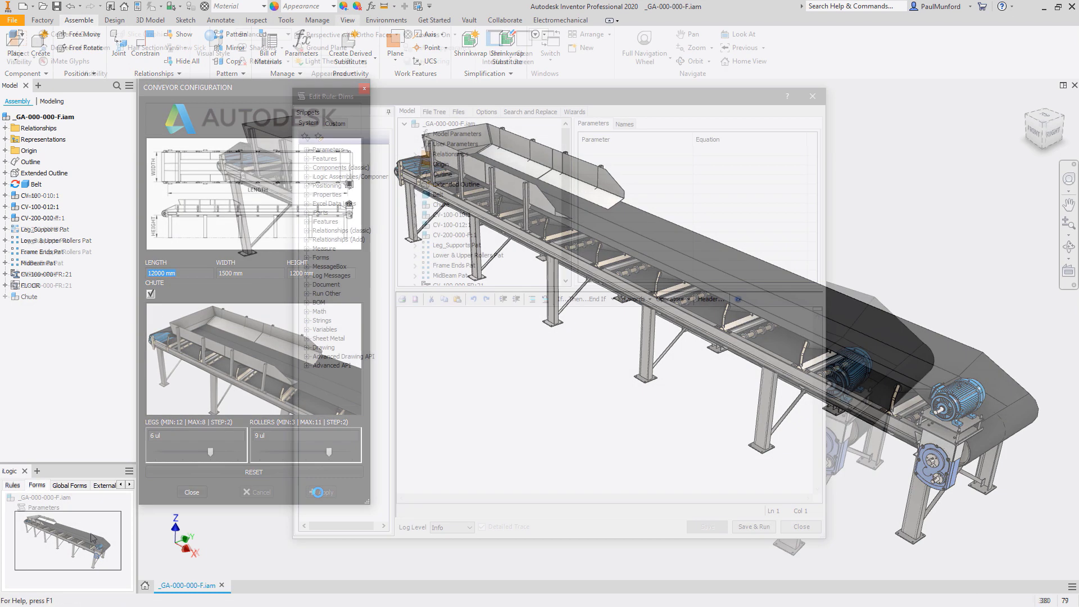
- Begin the Dims rule with an If...Then block that tests whether Length is less than 1500 mm
click(612, 299)
click(635, 308)
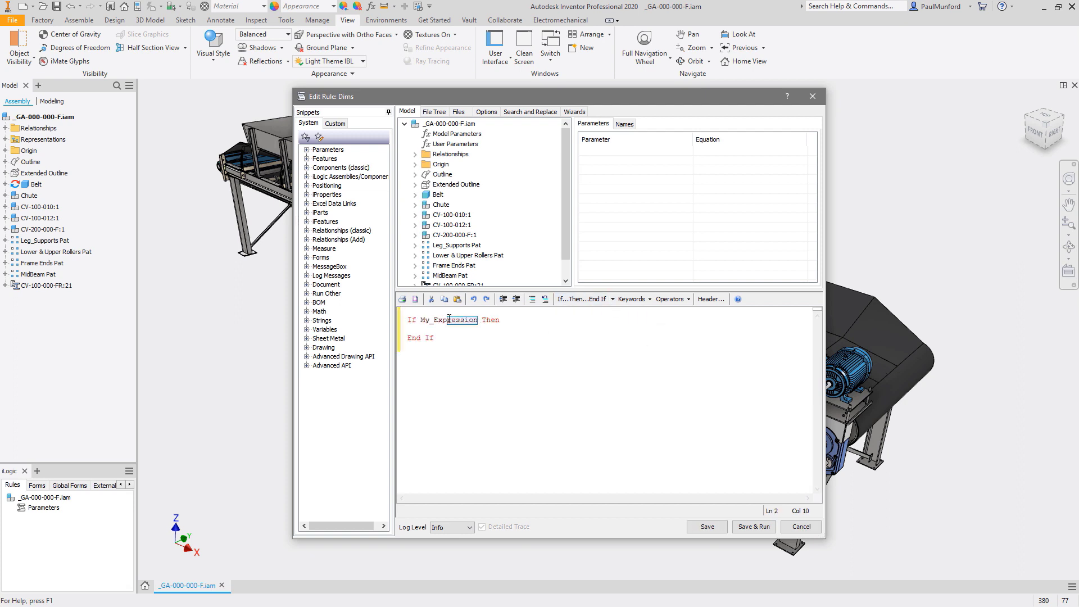
click(457, 144)
double_click(596, 152)
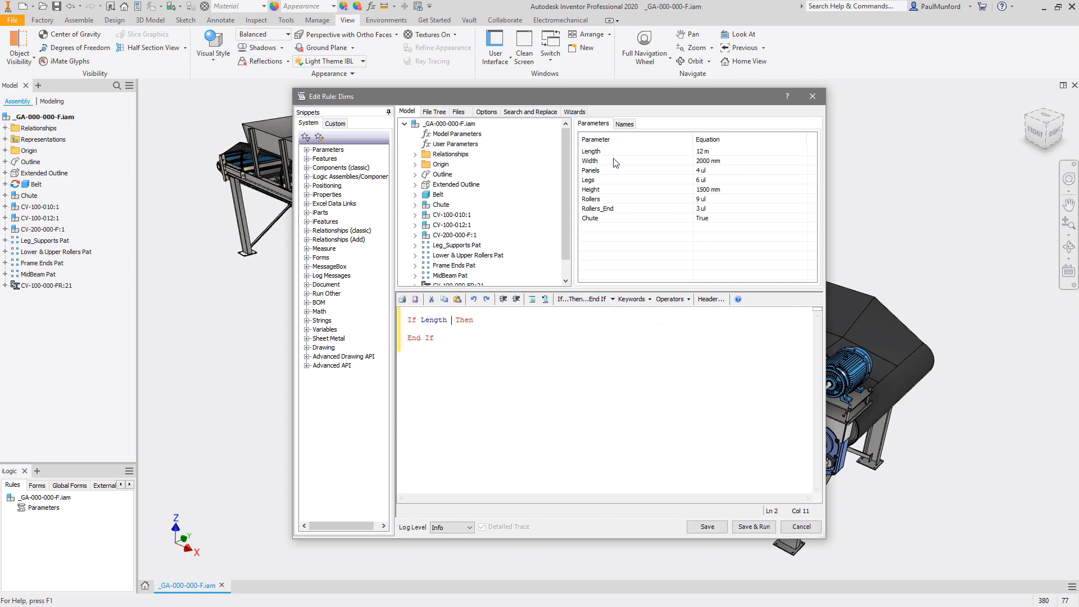
click(687, 299)
click(692, 352)
text(1)
- Make the condition assign Length = 1500 mm and insert a further conditional snippet in the Dims rule
right_click(481, 322)
click(519, 320)
key(Return)
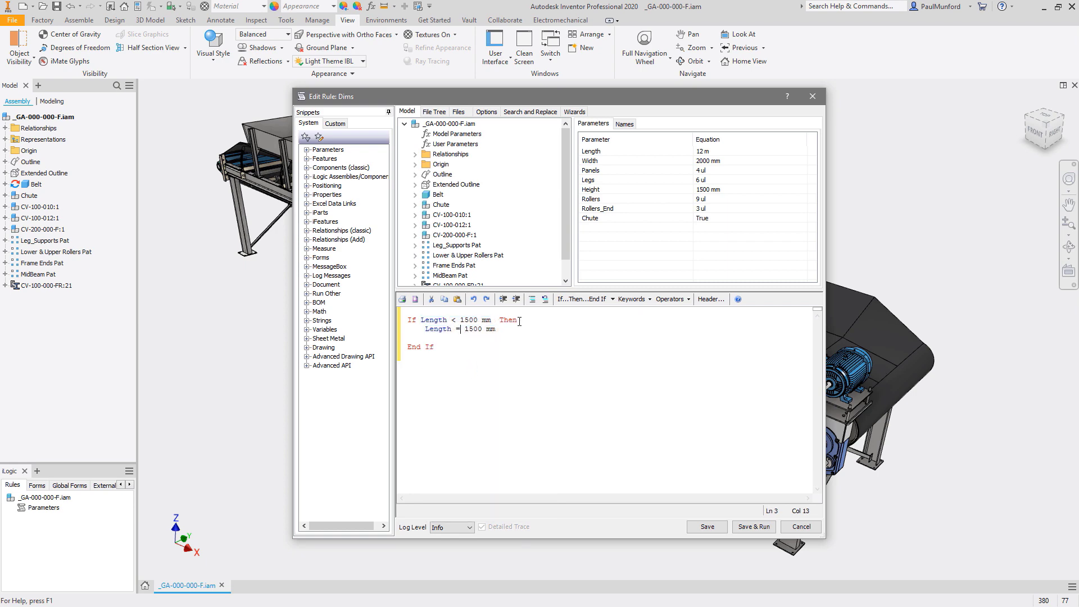
click(612, 299)
click(598, 342)
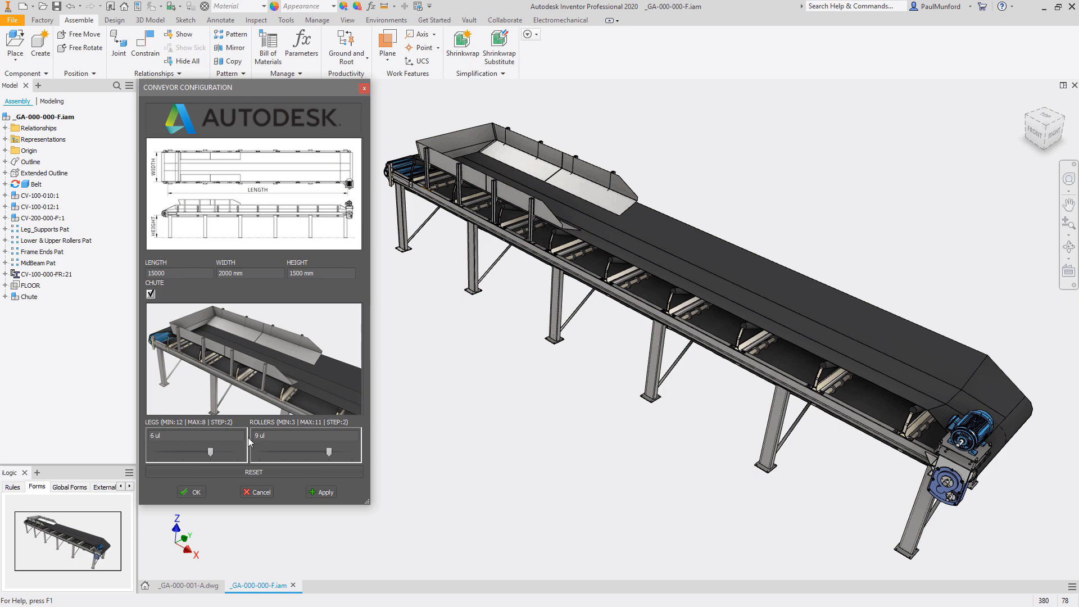
- Apply a conveyor length of 15000 mm through the conveyor configuration form
click(312, 492)
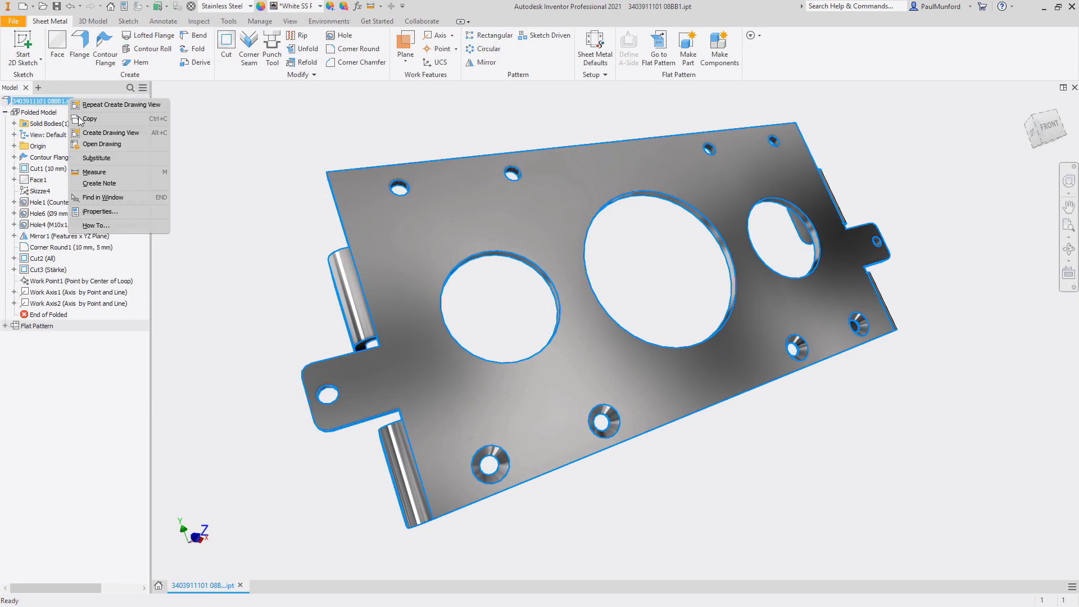
- Create a drawing of the sheet metal plate from Template SM IPT.dwg using the ADSK IPT SM A1 layout
click(89, 133)
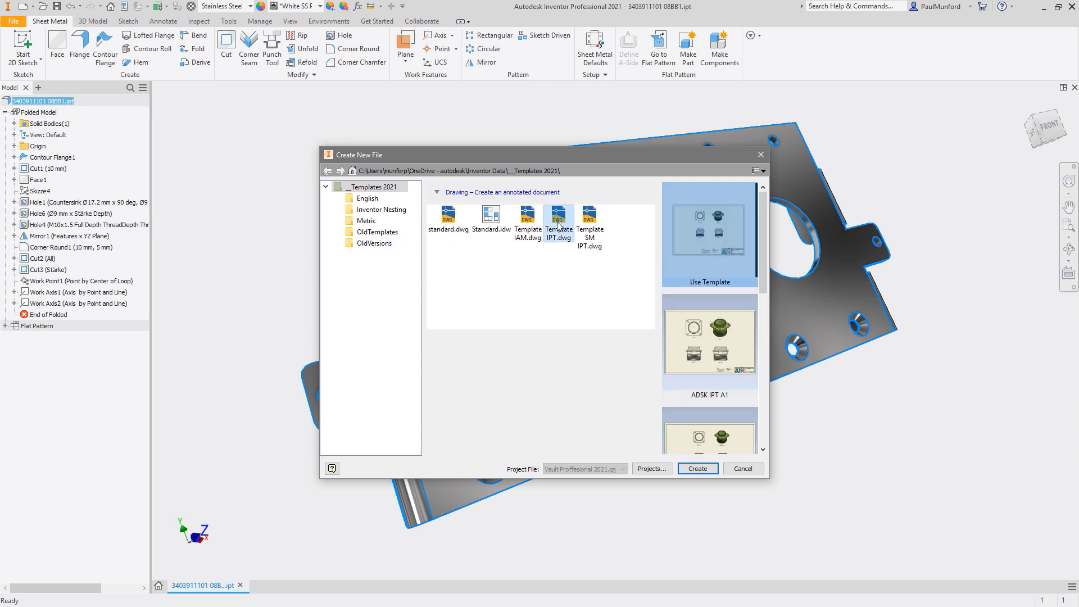
click(582, 224)
mouse_move(763, 228)
mouse_down()
mouse_move(763, 384)
mouse_move(756, 225)
mouse_up()
click(733, 330)
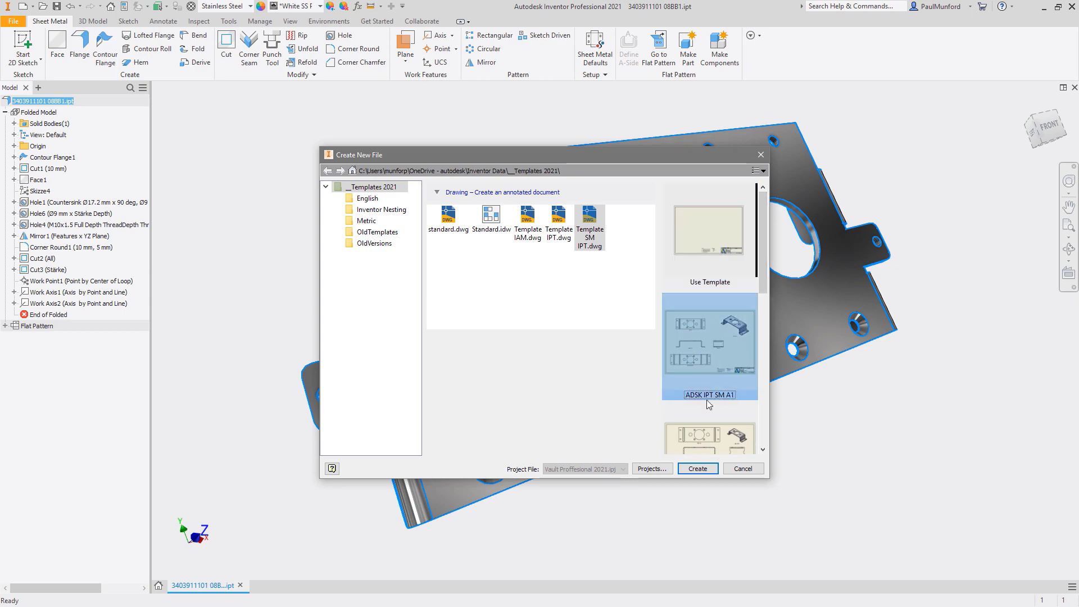
click(698, 468)
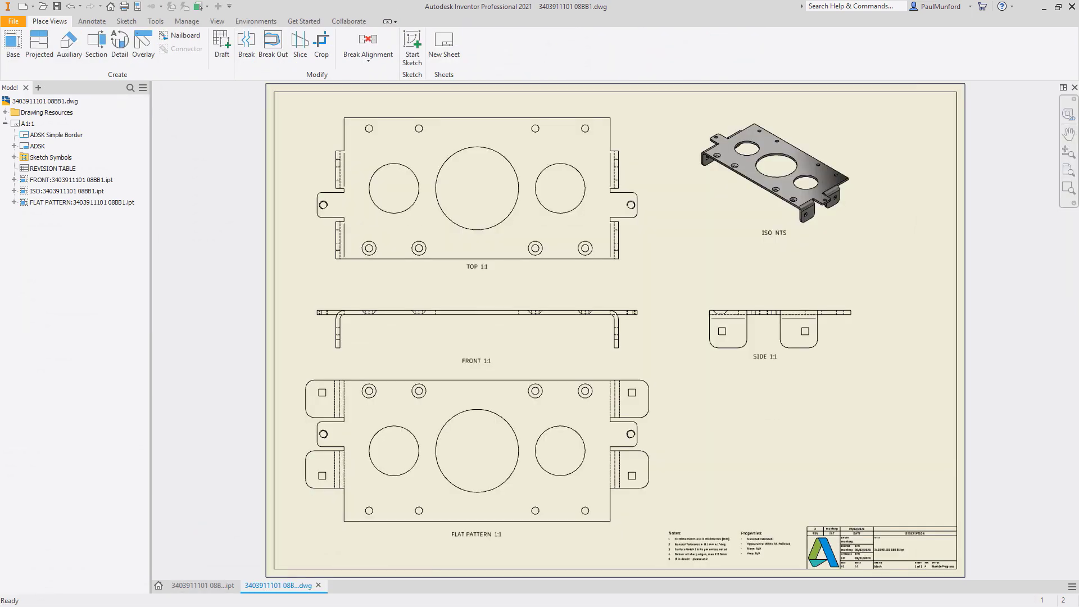
- Review the code of the ADD_DIMENSIONS rule, close it and open the Drawing Configurator form
drag(902, 327, 902, 375)
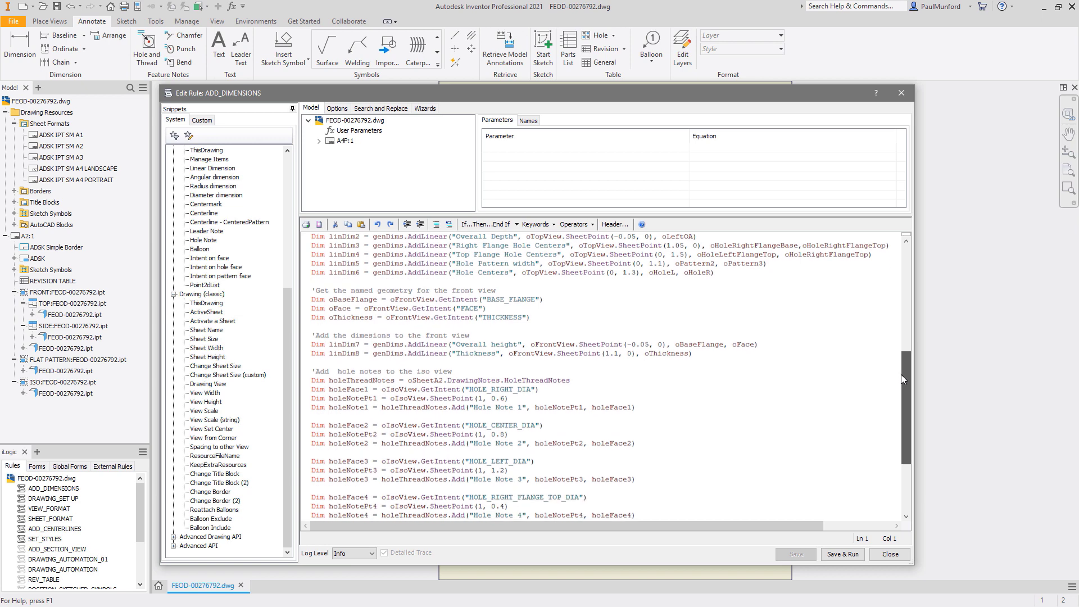
click(890, 554)
click(37, 466)
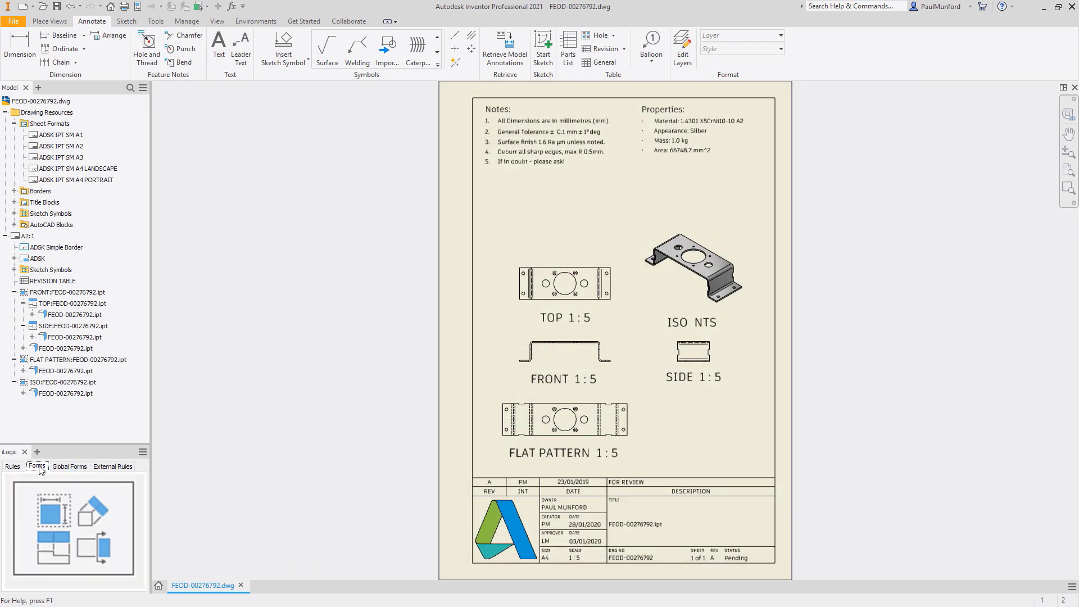
click(39, 501)
- Try the A4 landscape and A3 sheet formats, and set the bracket drawing to ADSK IPT SM A2
click(259, 231)
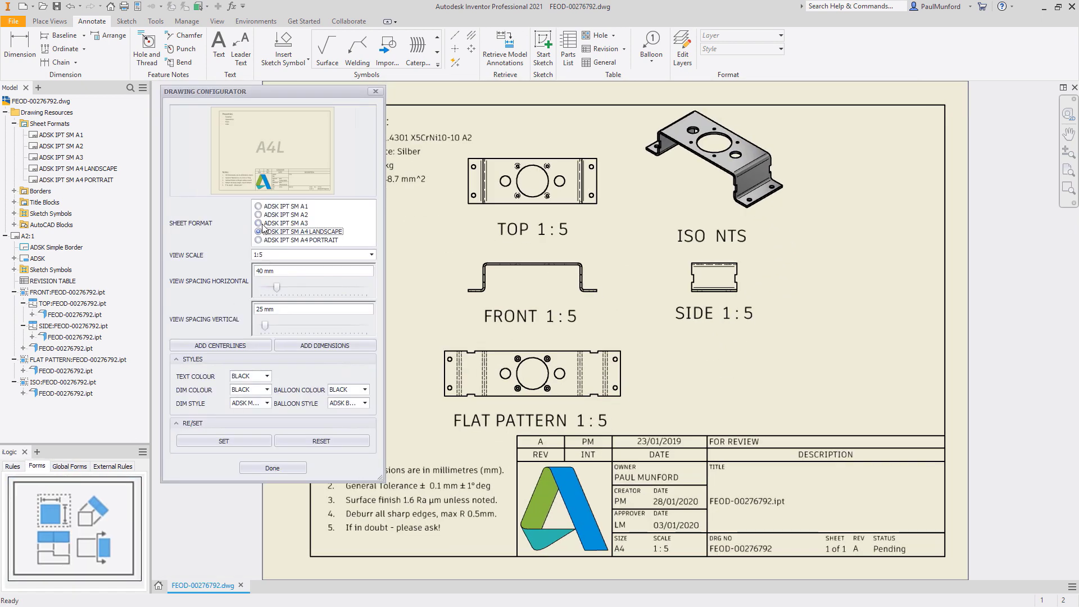
click(259, 224)
click(260, 215)
- Set the view scale to 1:2 and the horizontal view spacing to 90 mm, and increase the vertical view spacing
click(296, 256)
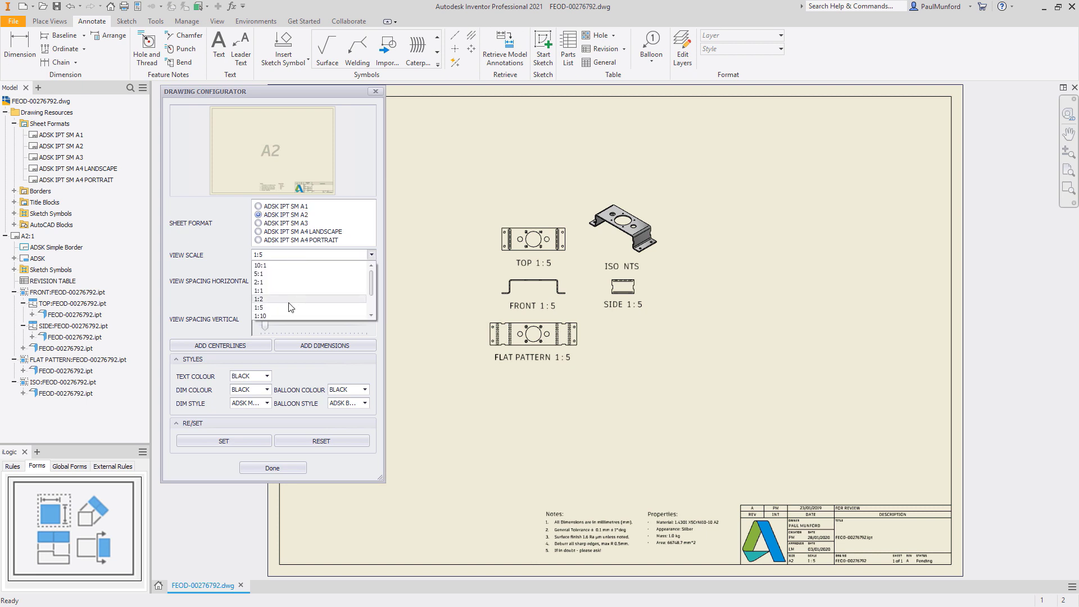
click(278, 279)
drag(279, 285, 319, 288)
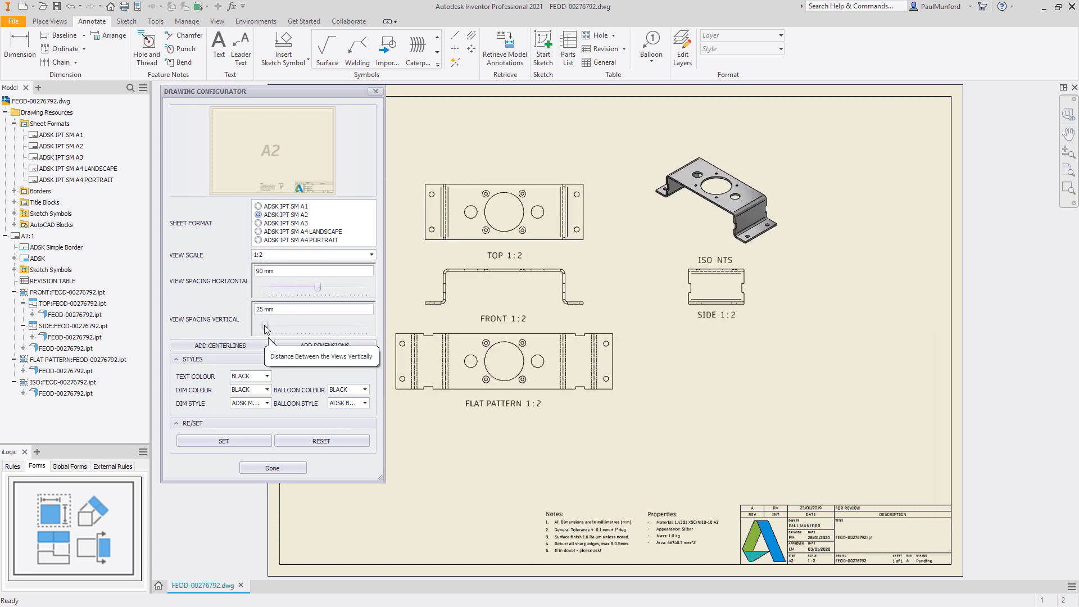
drag(266, 329, 297, 328)
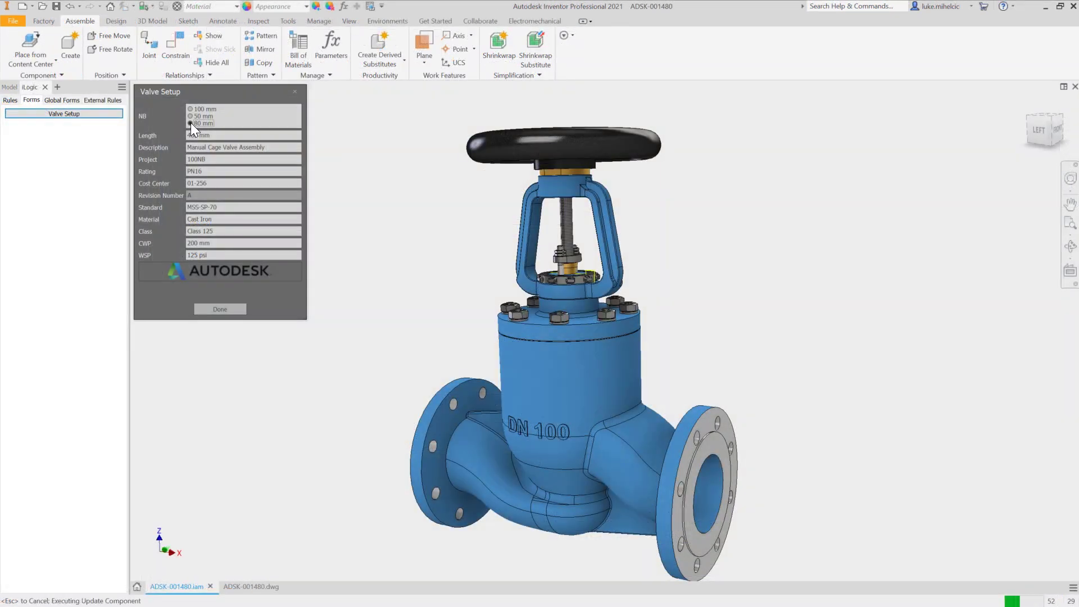
- Finish the Valve Setup with the 80 mm size and display the first sheet of ADSK-001480.dwg
click(220, 309)
click(252, 586)
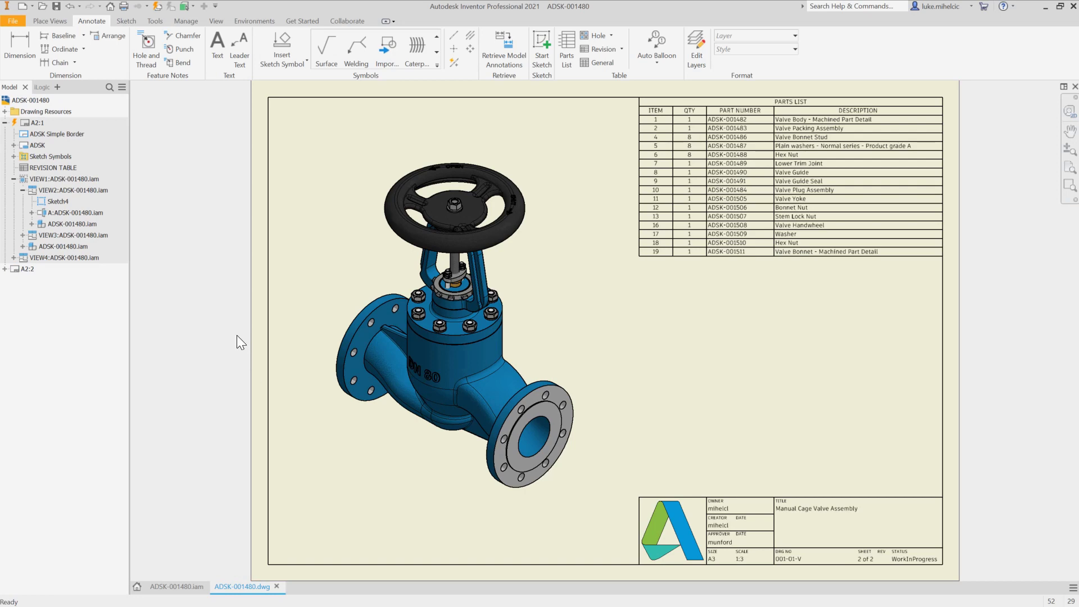
double_click(29, 120)
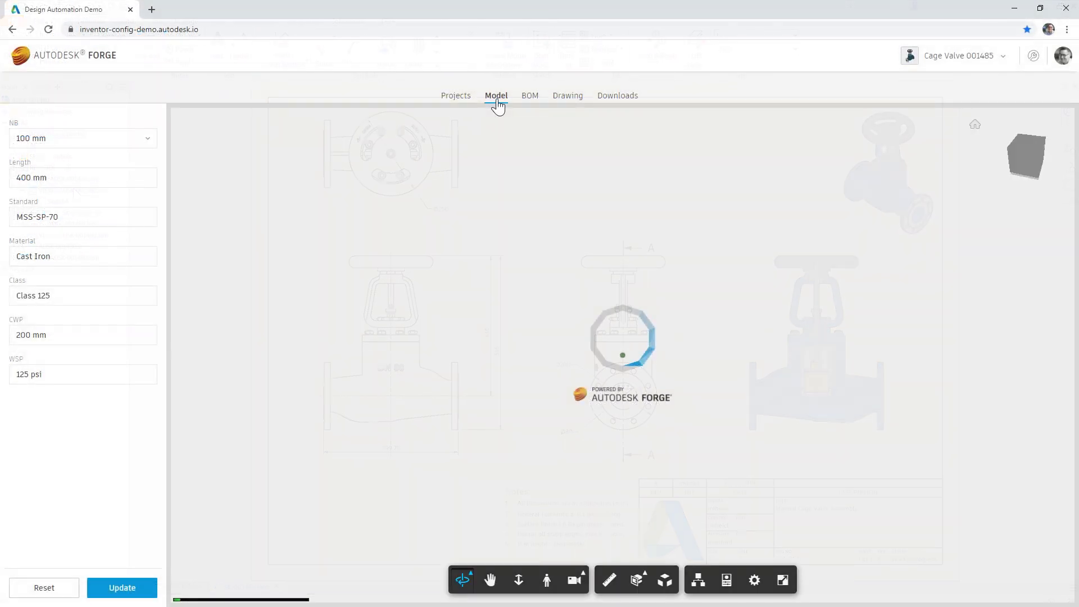
- Switch to the Autodesk Forge web configurator, orbit the cage valve and update the model with an NB of 80 mm
drag(593, 399, 712, 356)
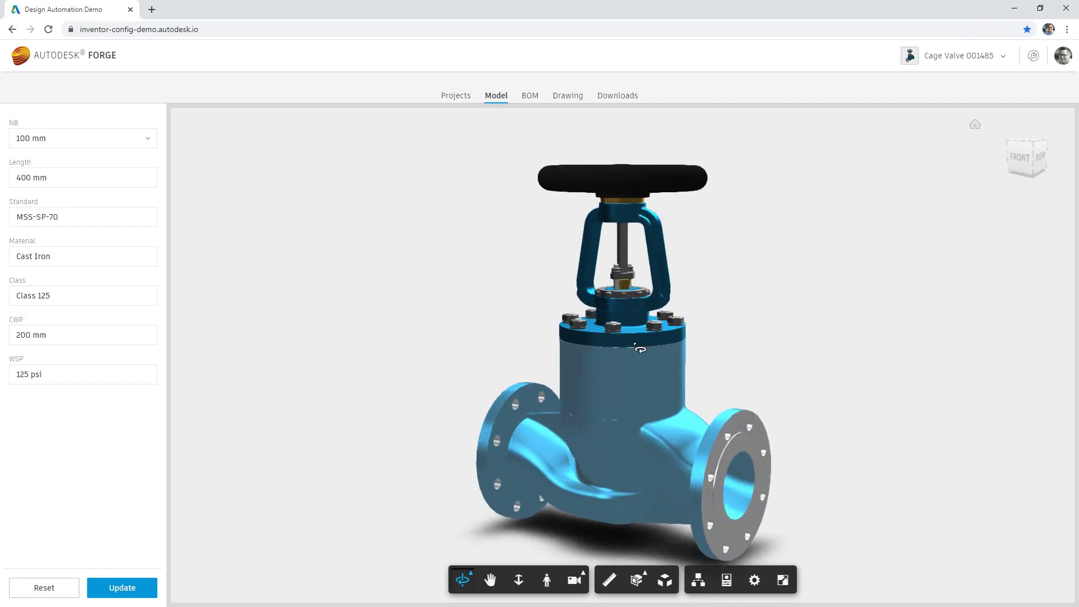
click(149, 147)
click(45, 176)
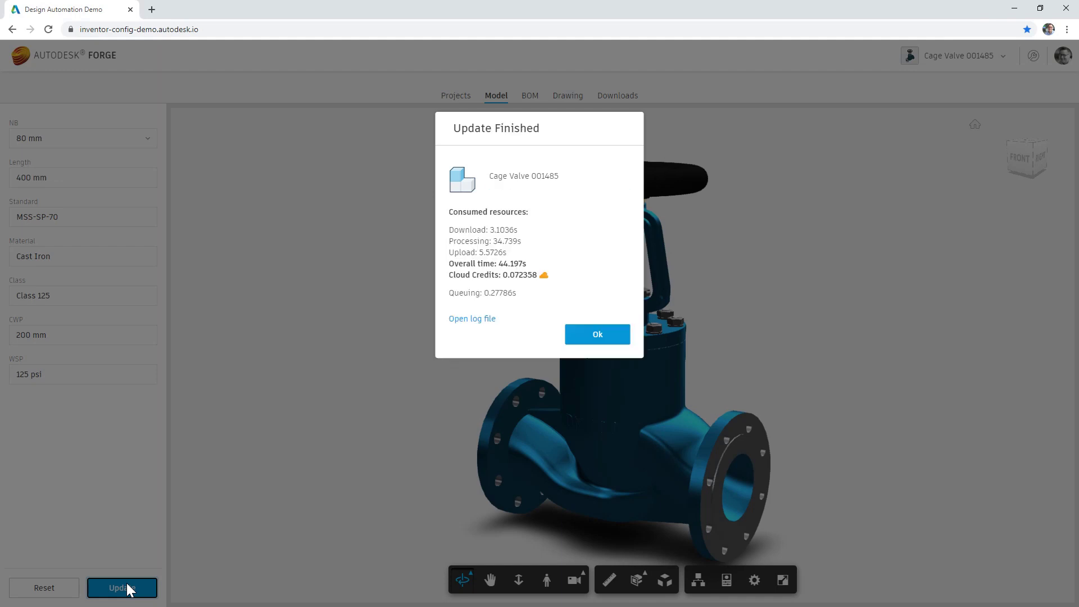
click(602, 337)
- Examine the cage valve's bill of materials, including part numbers, quantities and materials
click(529, 96)
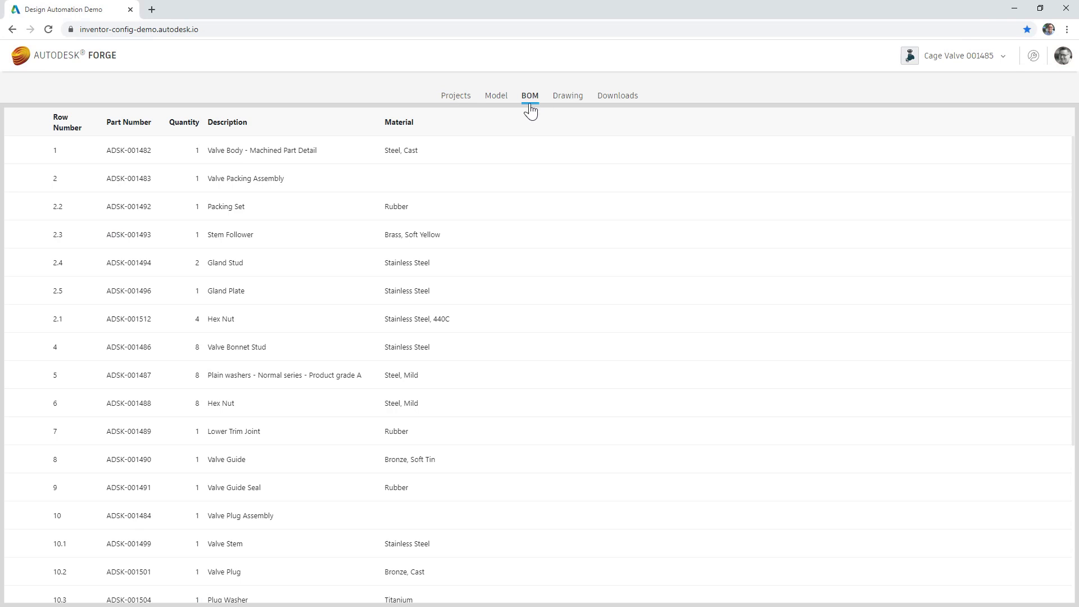
scroll(361, 303, down, 4)
scroll(361, 306, up, 3)
scroll(361, 306, up, 1)
- Generate the cage valve's drawing, inspect its flange dimensions up close and go to the second sheet
click(569, 97)
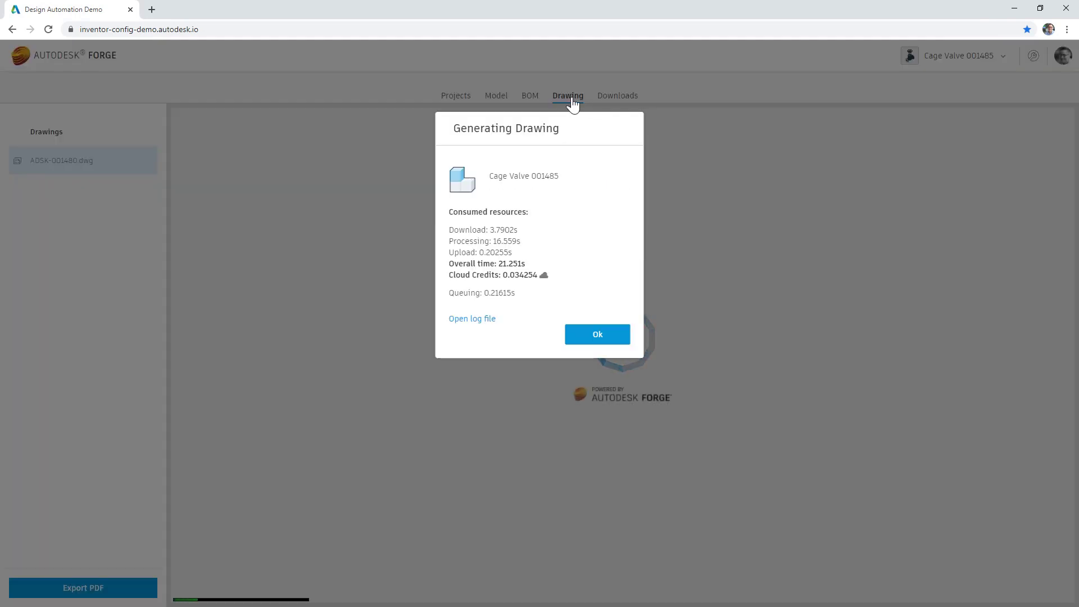
click(598, 337)
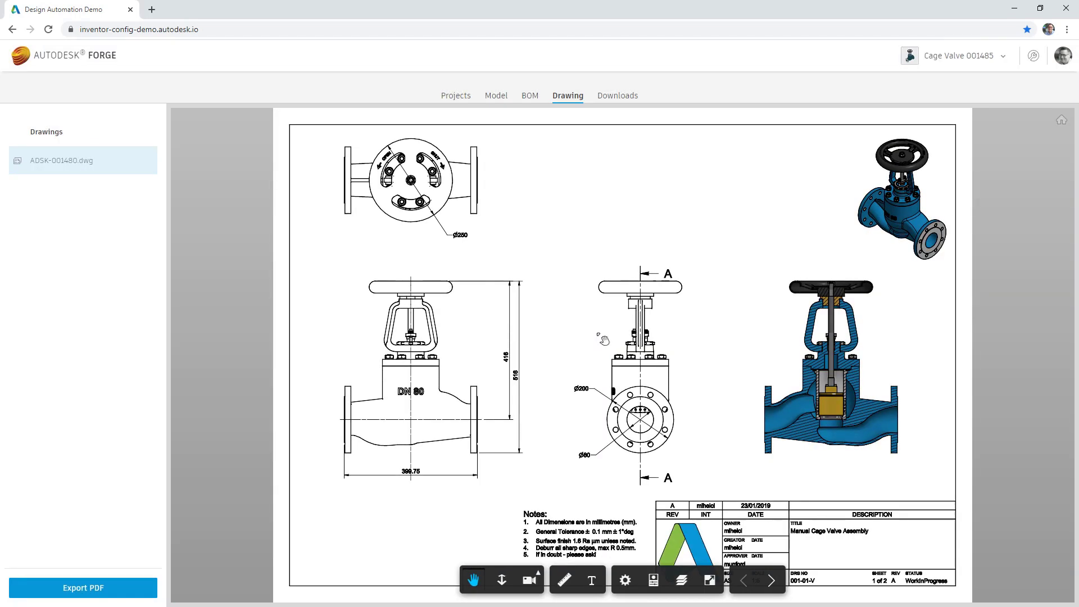
scroll(609, 466, up, 5)
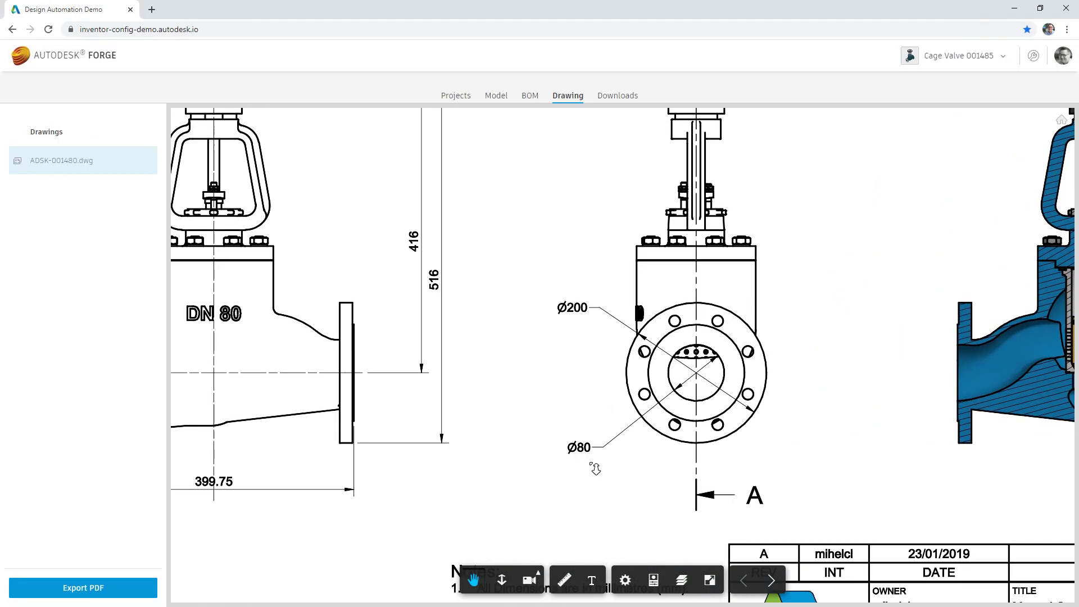
click(772, 581)
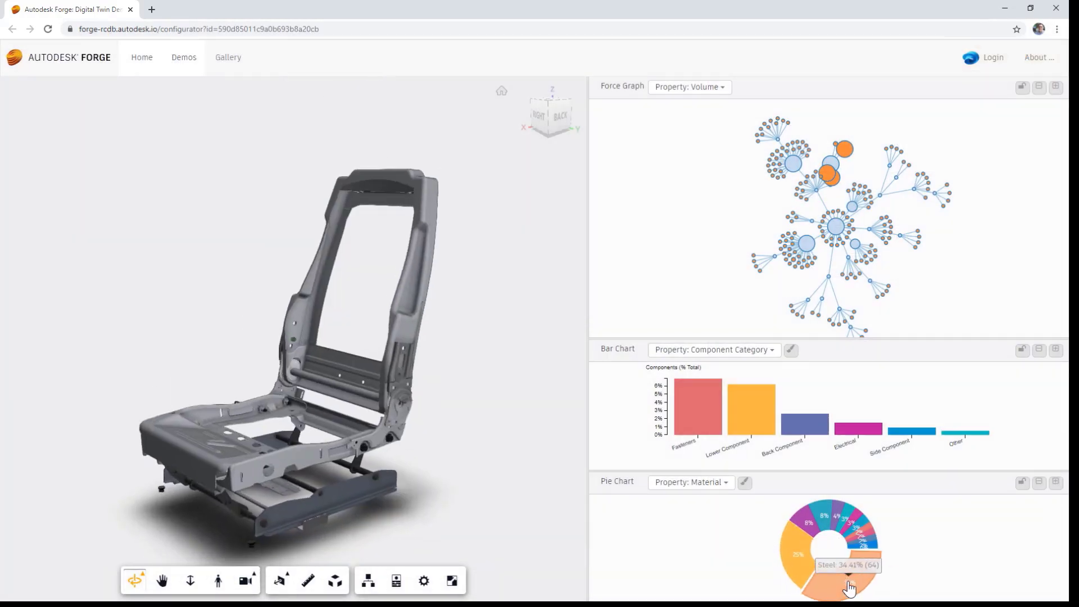
- Isolate seat components in the digital twin demo by an 8% material share and by several nodes of the volume force graph
click(823, 516)
click(808, 247)
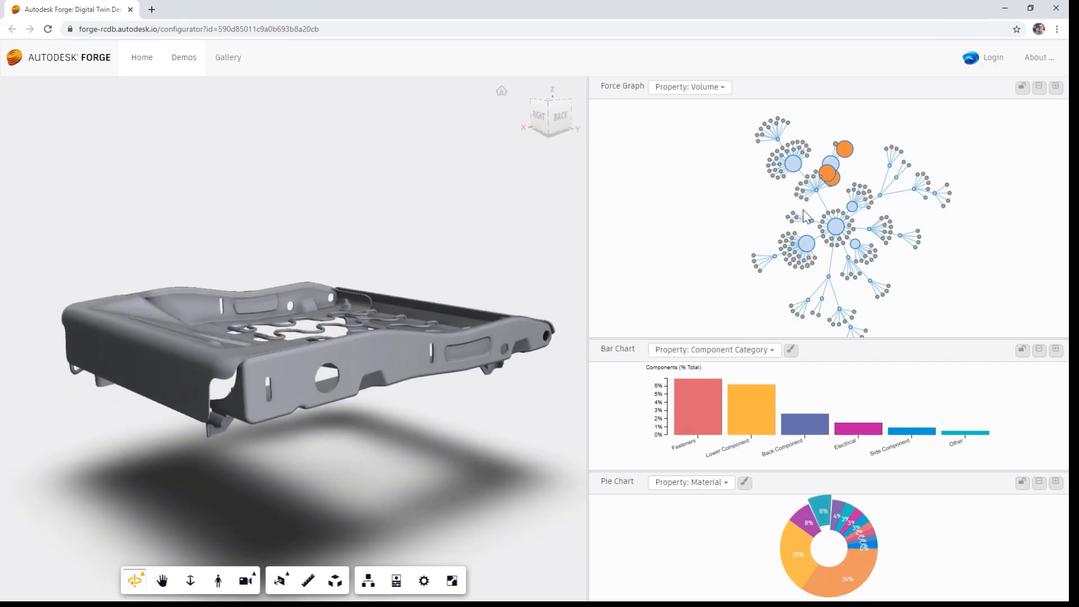
click(793, 166)
click(779, 142)
click(828, 173)
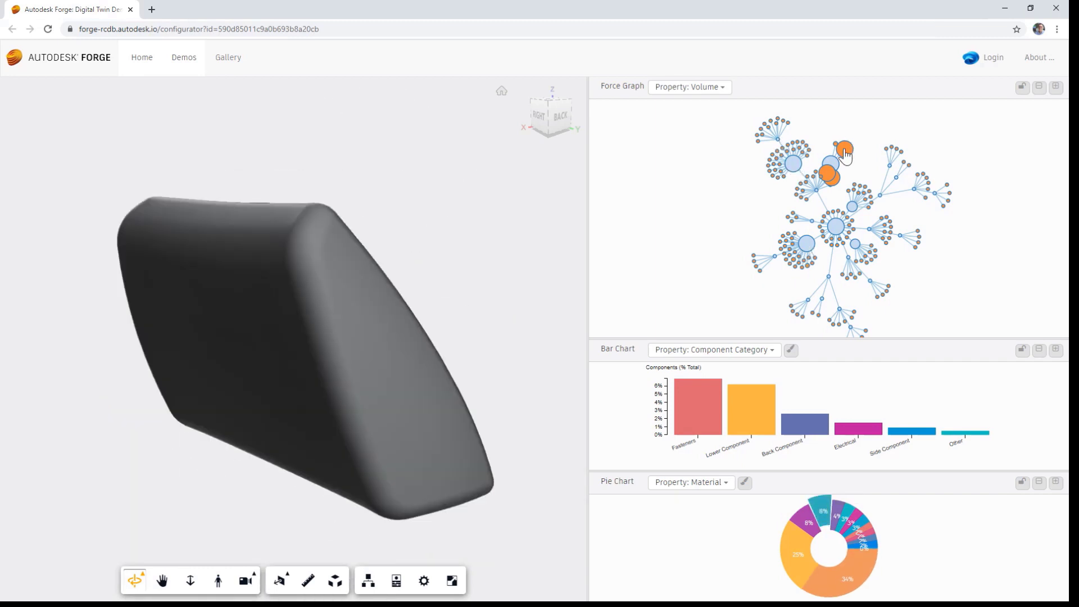
click(807, 246)
click(776, 261)
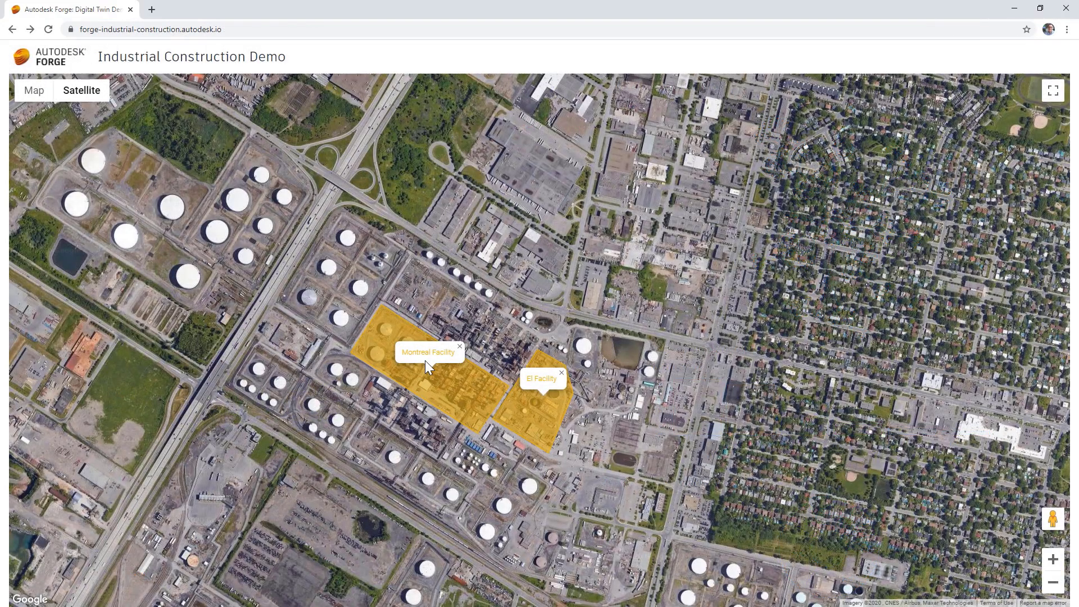
- Open the Montreal Facility model in the Industrial Construction Demo and show the structural systems of areas 502 and 503
click(425, 359)
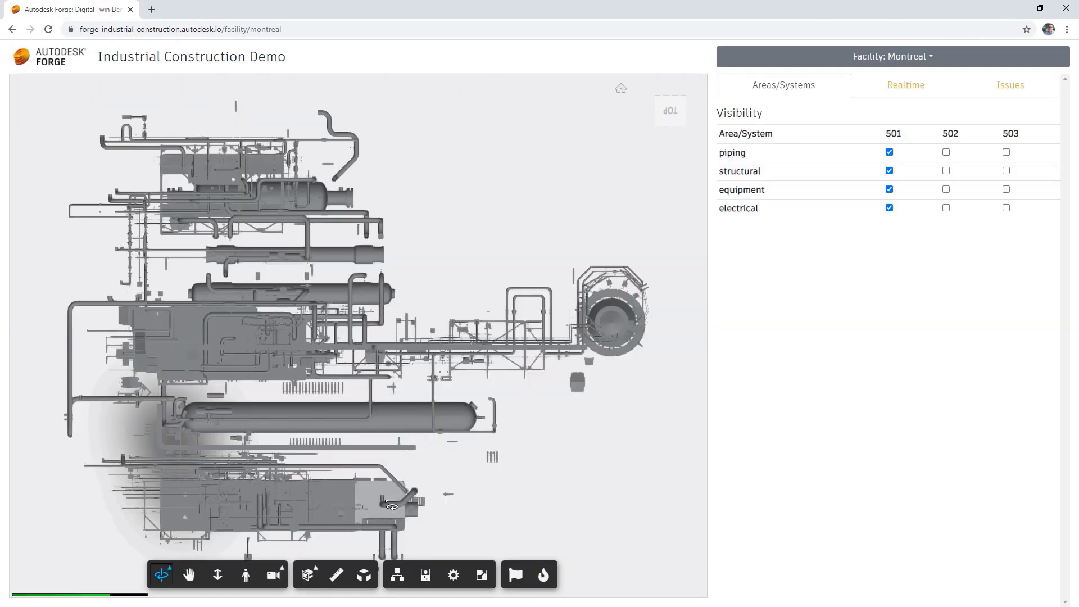
click(1006, 170)
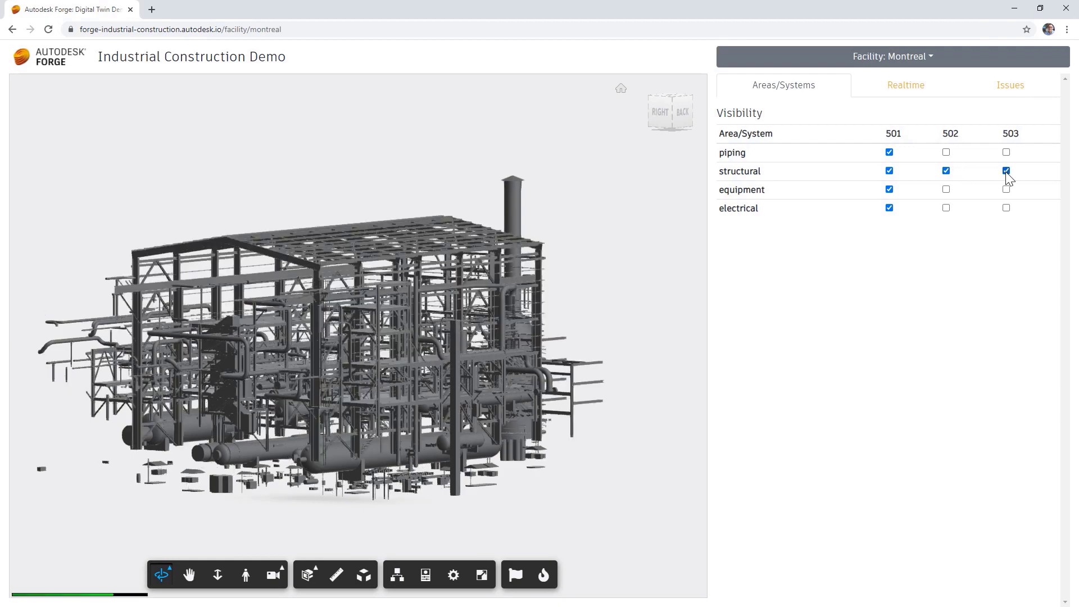
- Hide all structural, equipment and electrical systems of the facility so that only the area 501 piping is displayed
click(889, 151)
click(889, 189)
click(888, 208)
drag(448, 388, 575, 362)
click(889, 170)
click(945, 170)
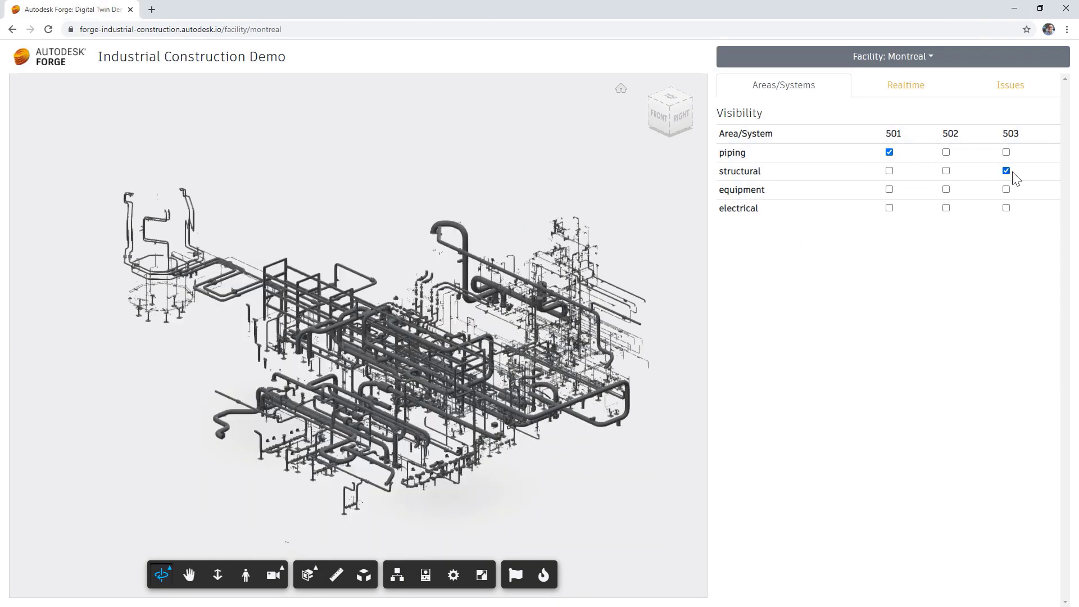
click(1006, 170)
- View the real-time temperature and pressure charts of the Montreal facility and open its issues
click(904, 87)
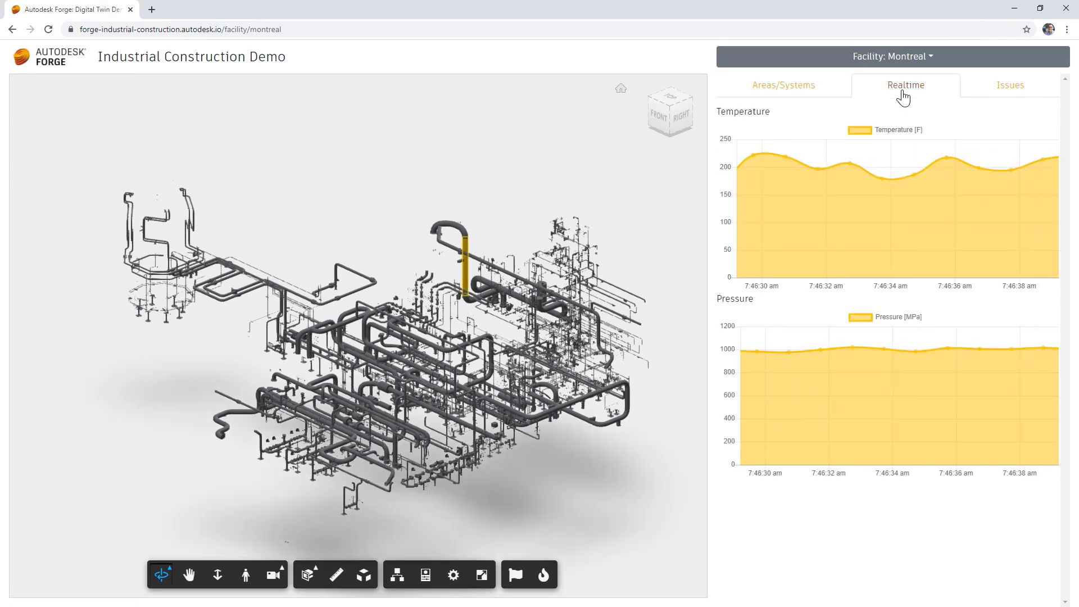
click(1008, 86)
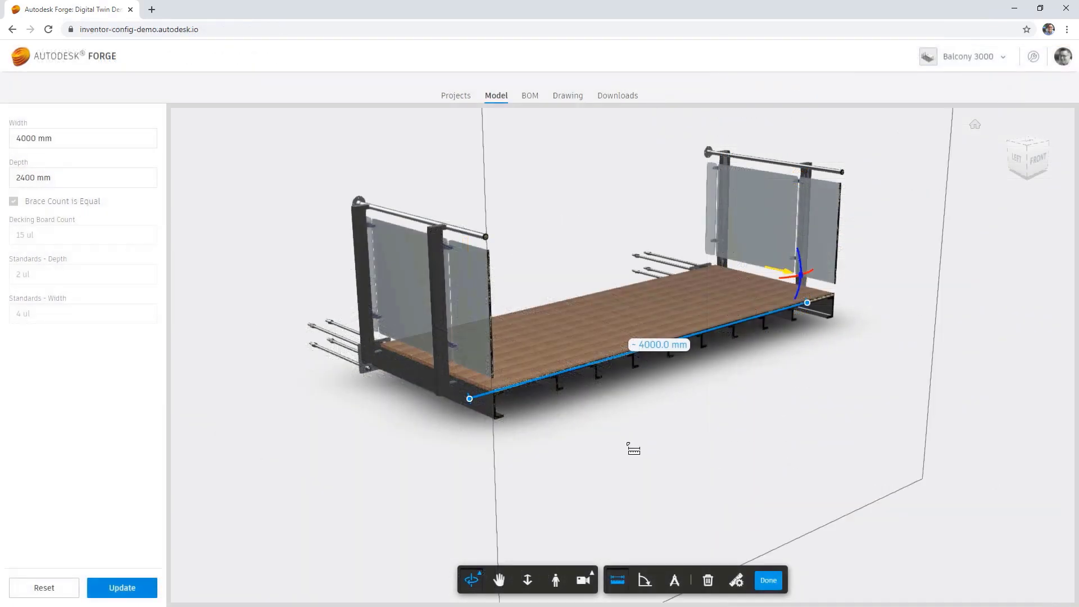
- Finish measuring the balcony model, and view its bill of materials and the last sheet of its assembly drawing
click(768, 579)
click(534, 96)
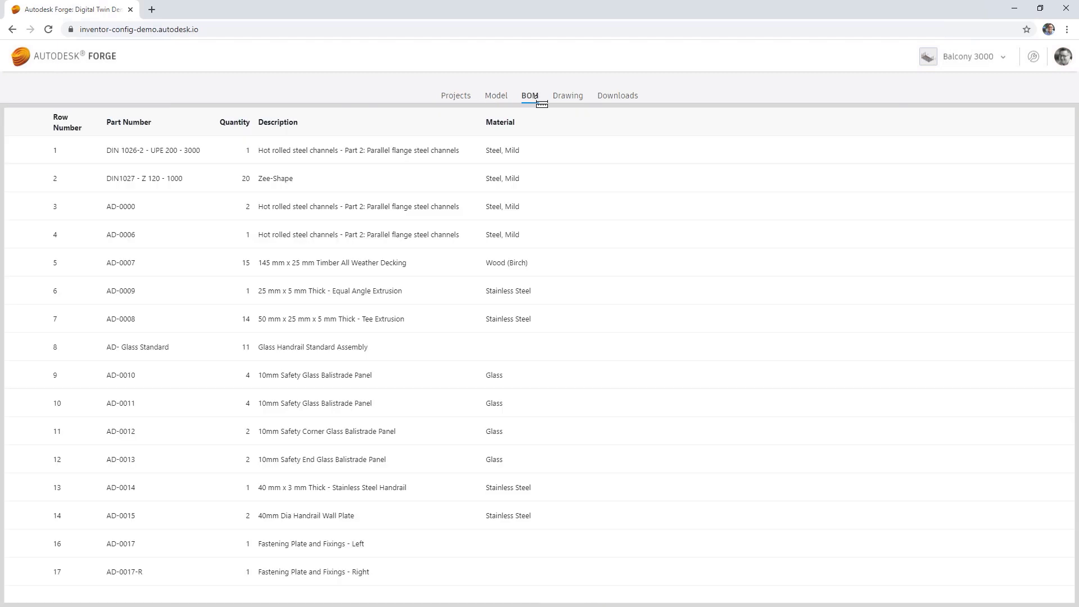
click(568, 96)
click(776, 586)
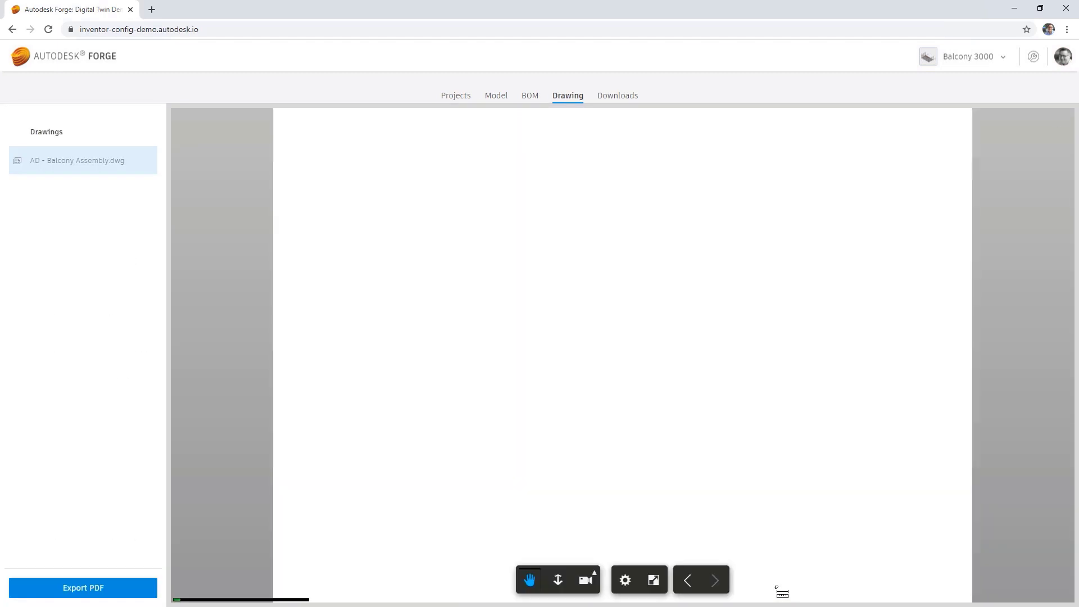
- Prepare and download the configured balcony model as an RFA file
click(617, 96)
click(72, 179)
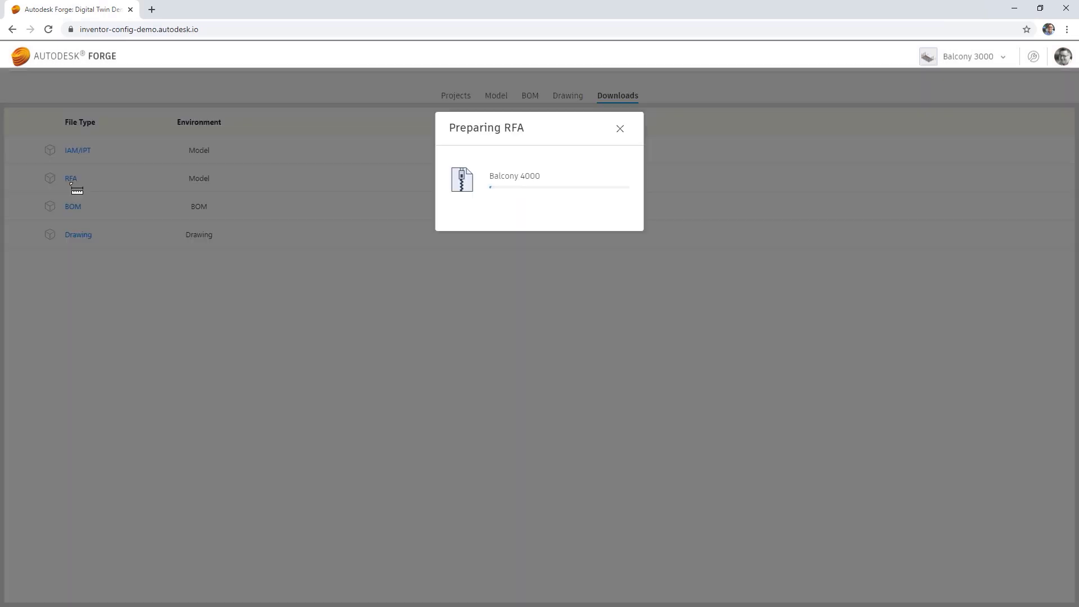
click(604, 254)
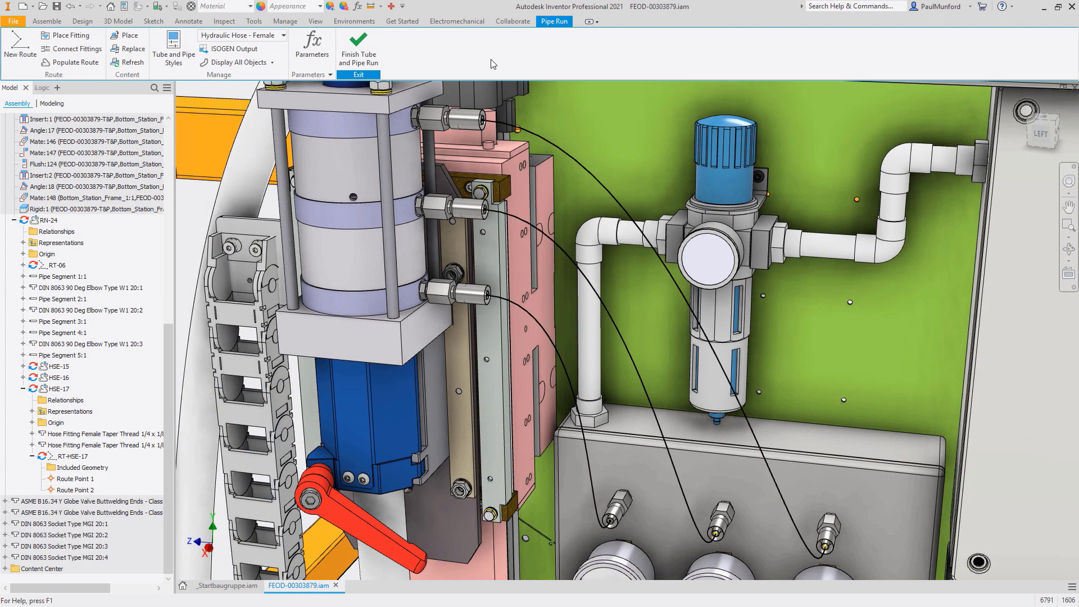
- Populate the hose route RT-HSE-17 in the pipe run and increase the vertical view spacing of the bracket drawing
click(98, 66)
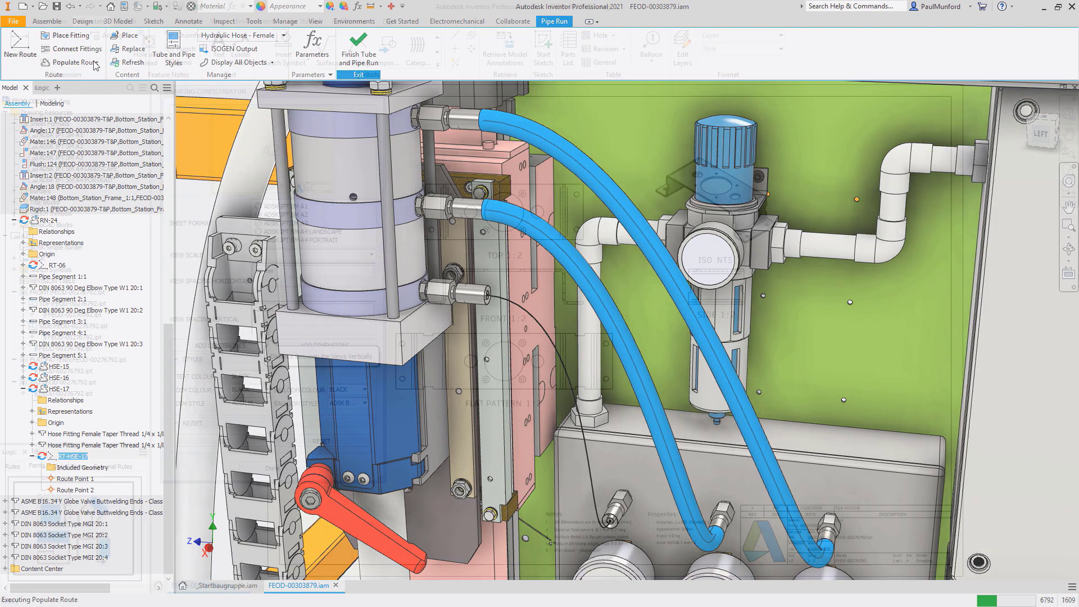
drag(266, 329, 297, 329)
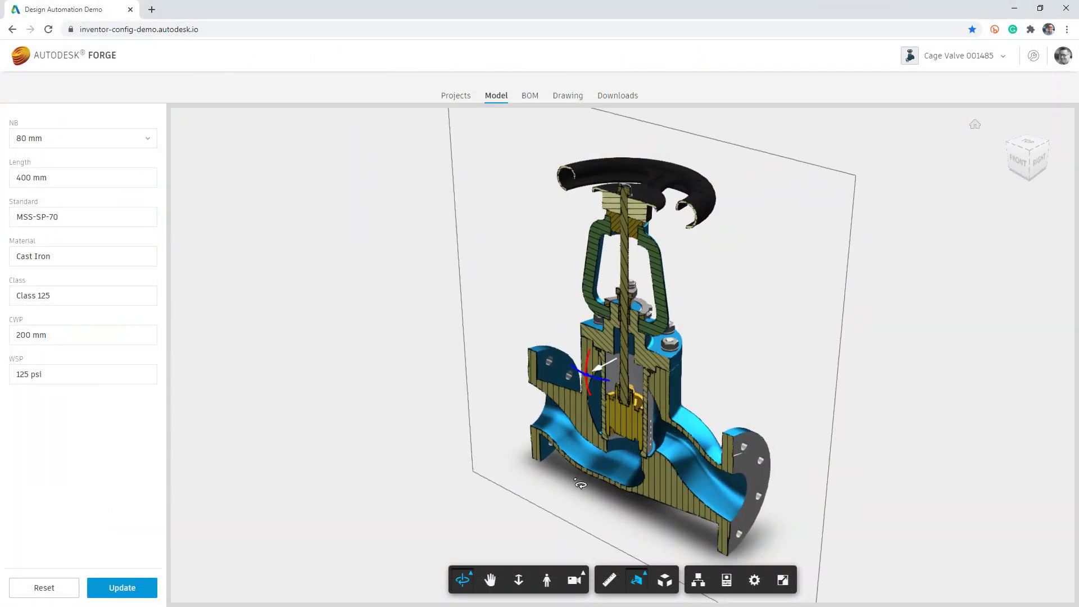
- Inspect the sectioned cage valve from the opposite side and read through the ADD_DIMENSIONS rule code
drag(580, 484, 848, 477)
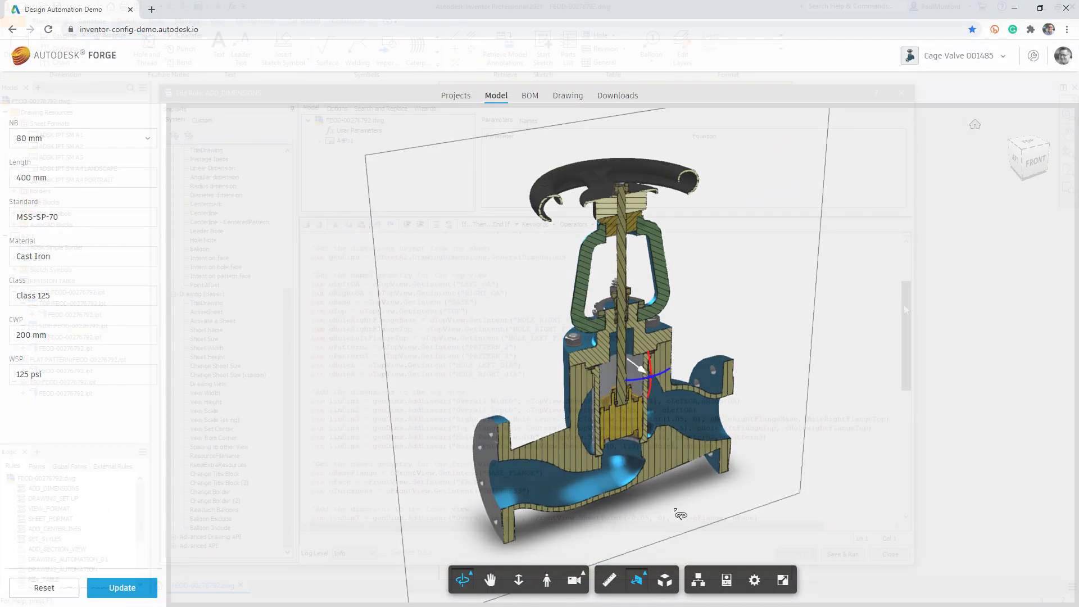
drag(903, 305, 901, 365)
drag(901, 366, 901, 374)
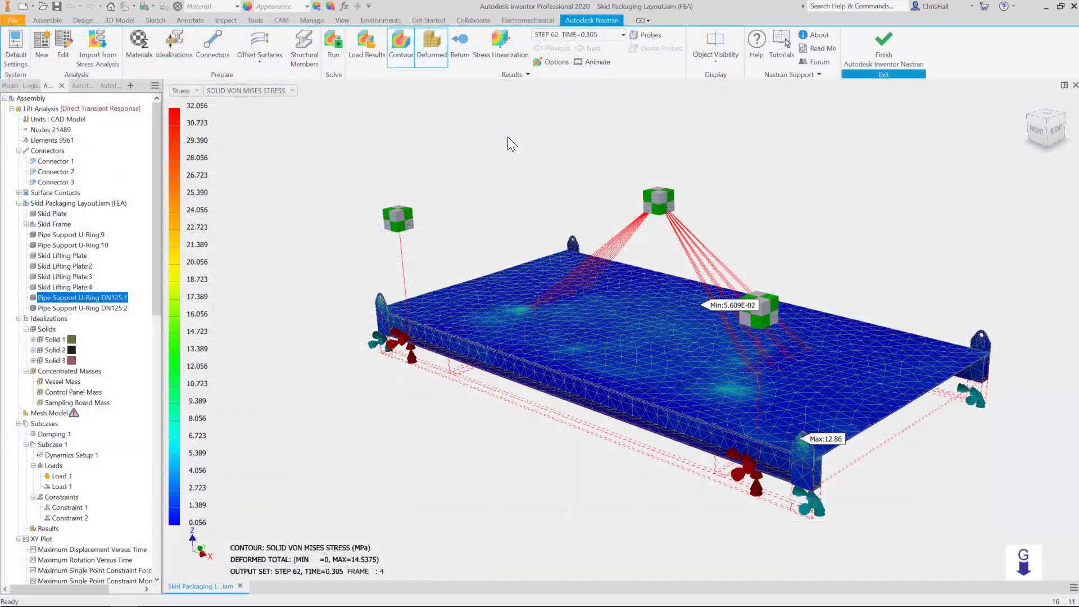